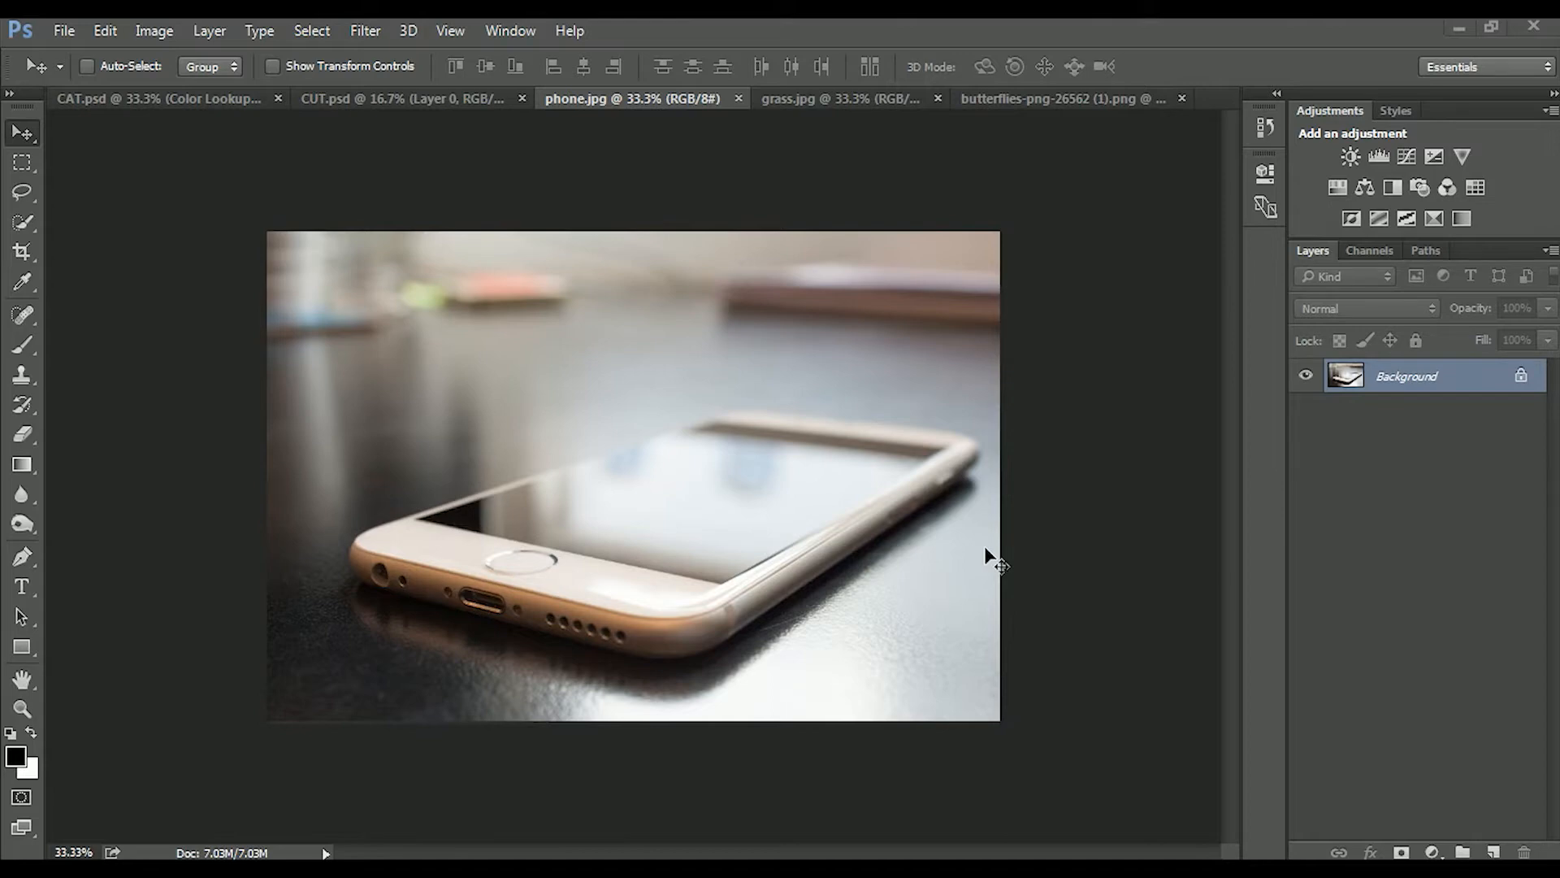
Copy the cut-out cat from CUT.psd into phone.jpg as a new layer and shift it over the phone.
click(834, 106)
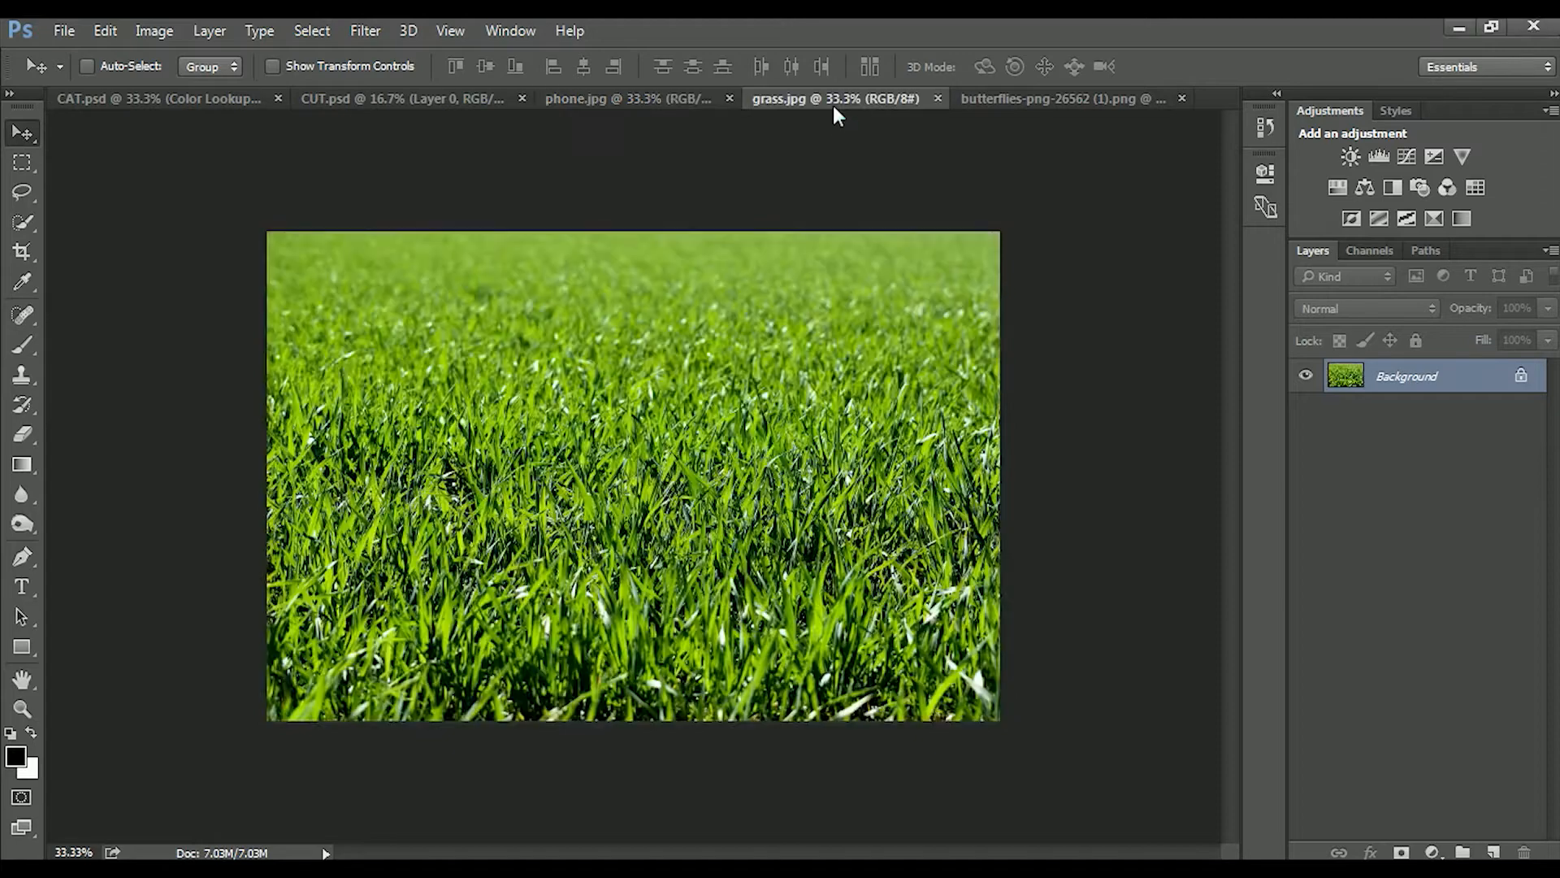
click(658, 99)
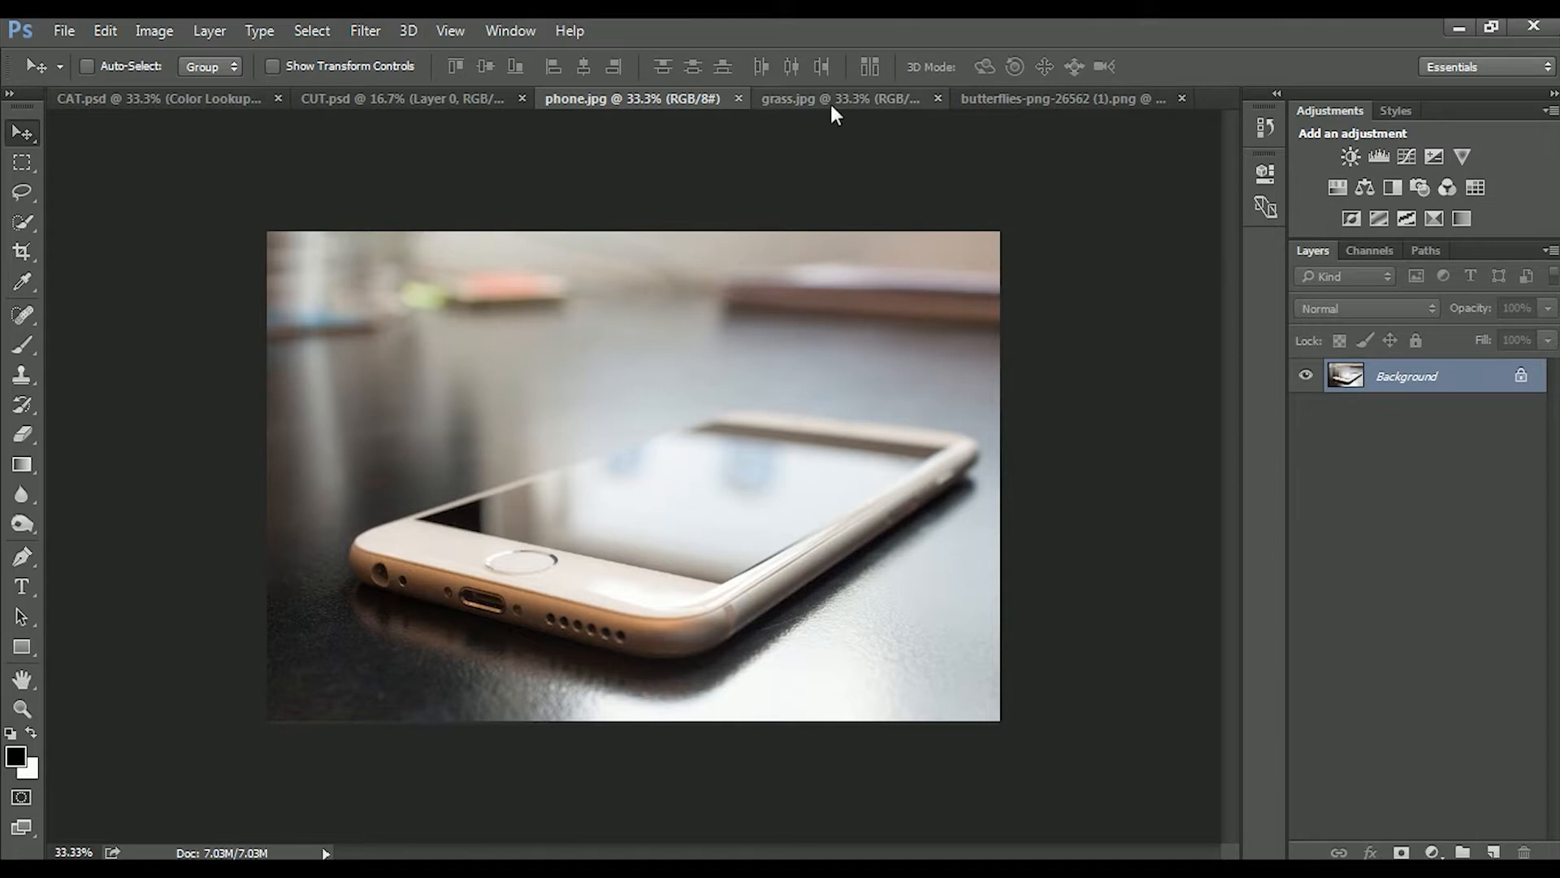
click(452, 104)
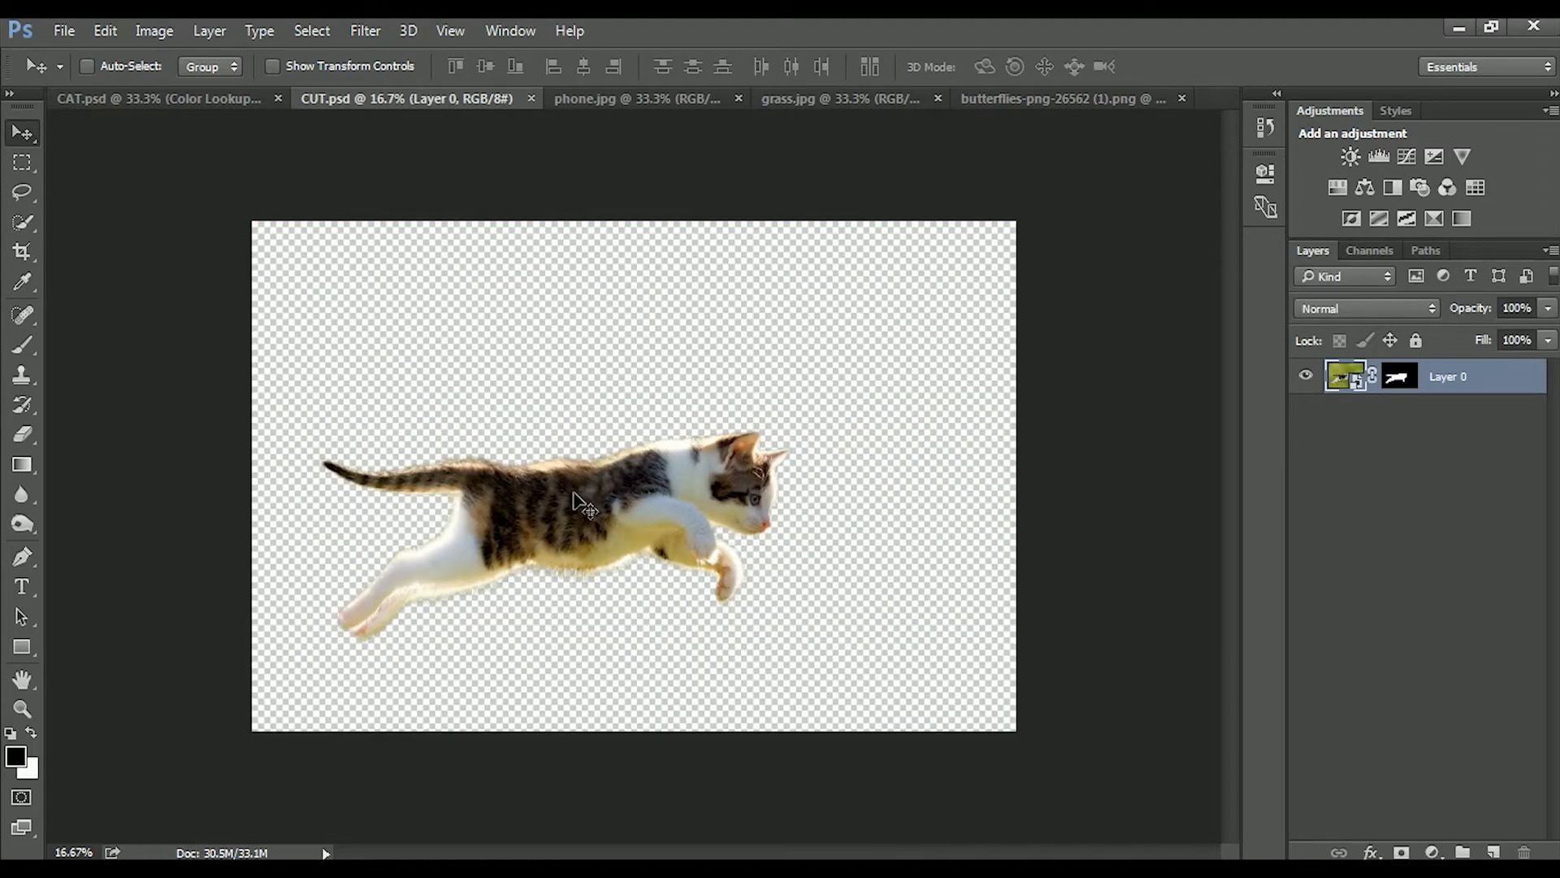
drag(636, 487, 568, 465)
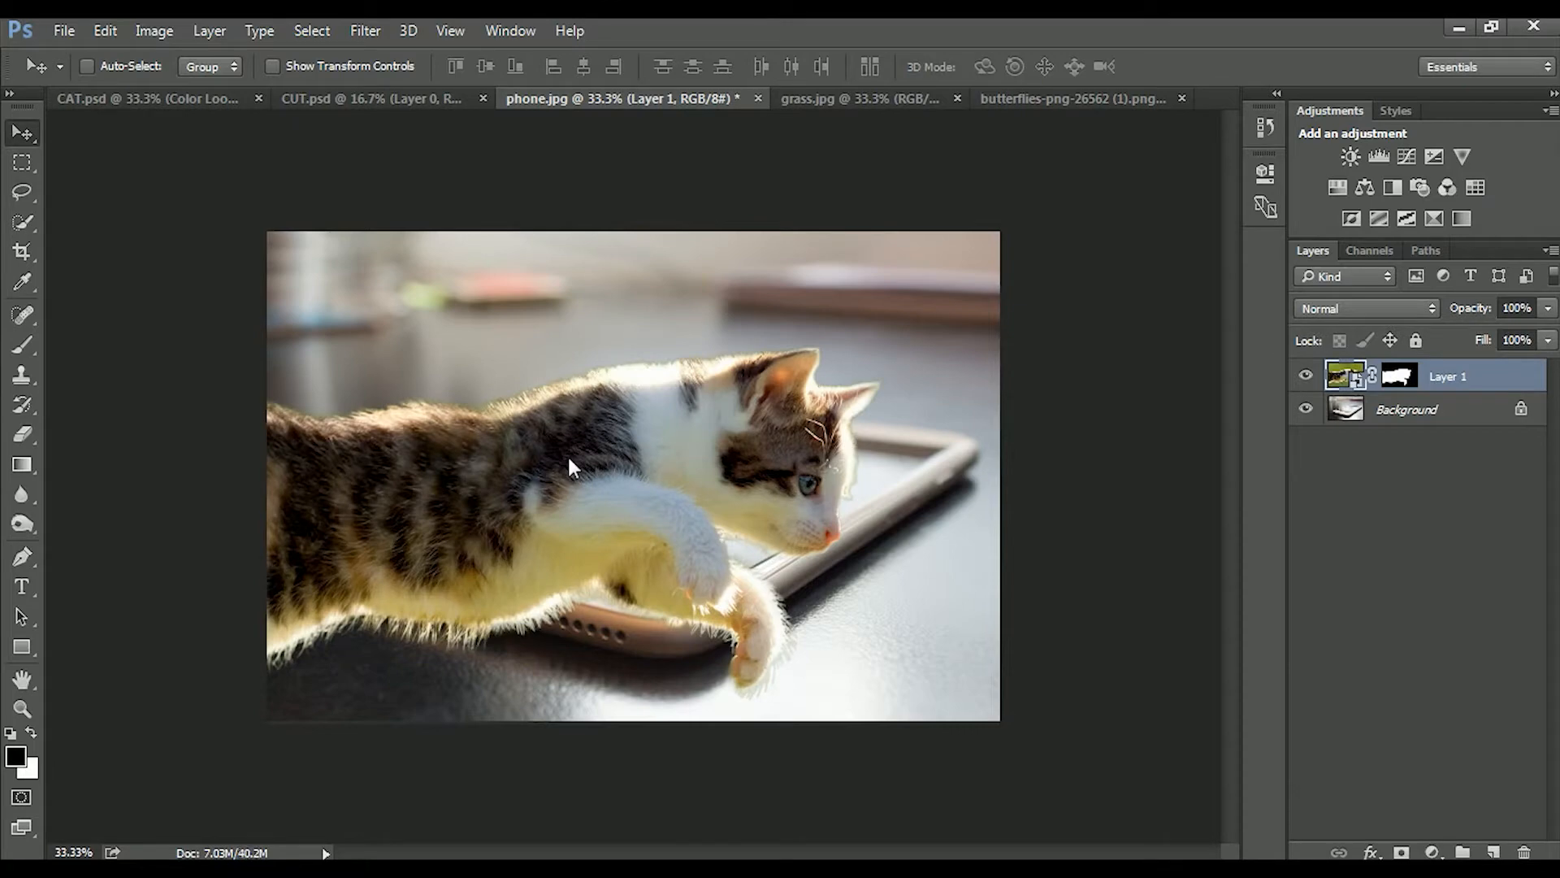
drag(567, 453, 701, 415)
key(ctrl)
key(ctrl)
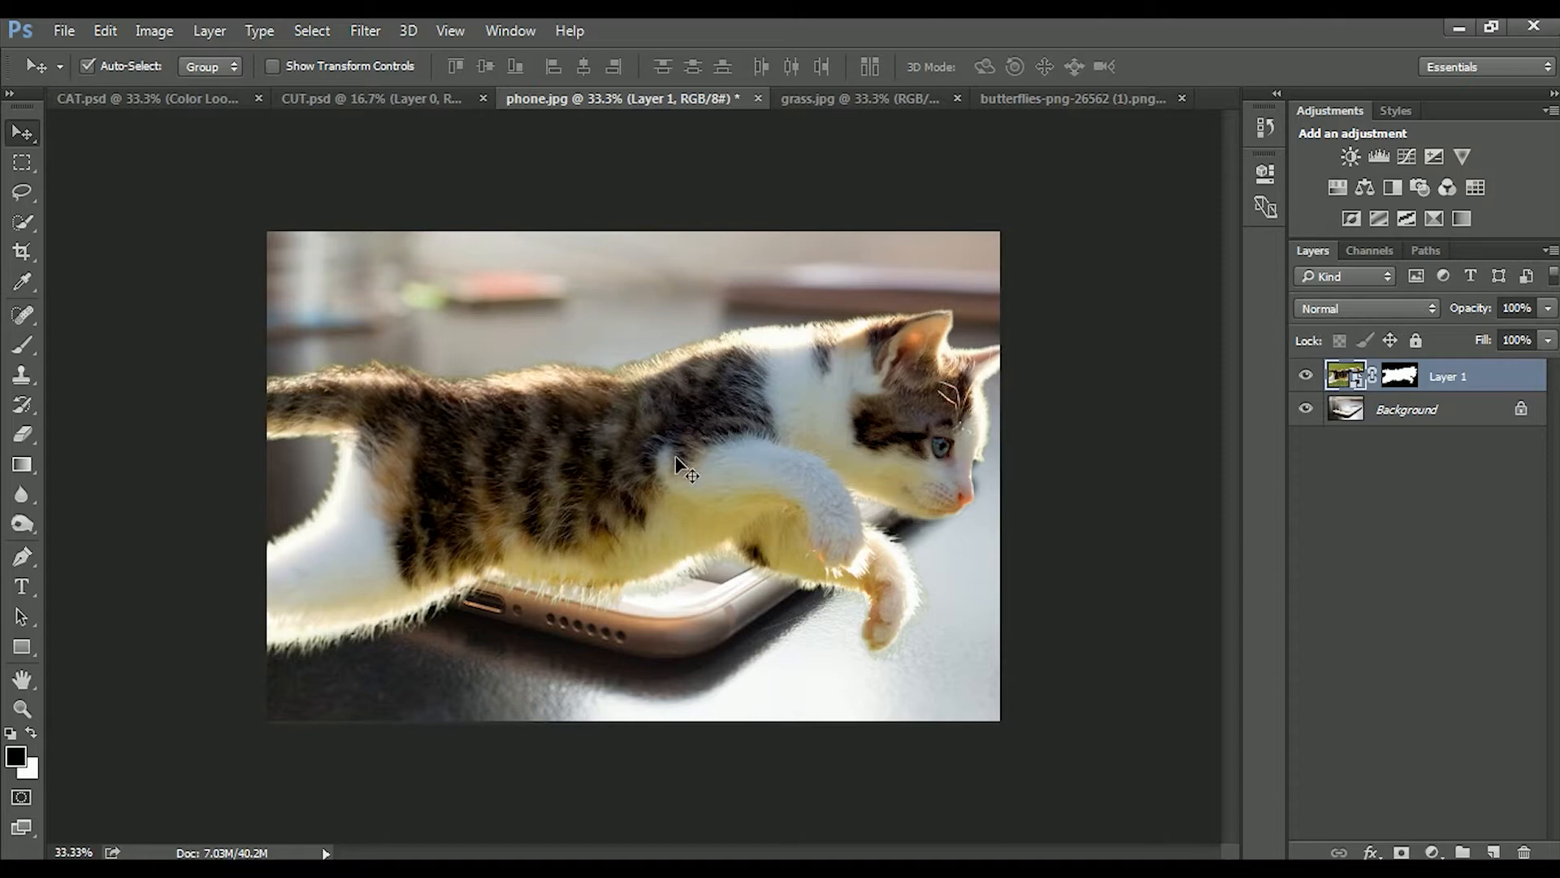
Start a free transform on the cat layer and flip it horizontally.
key(ctrl+t)
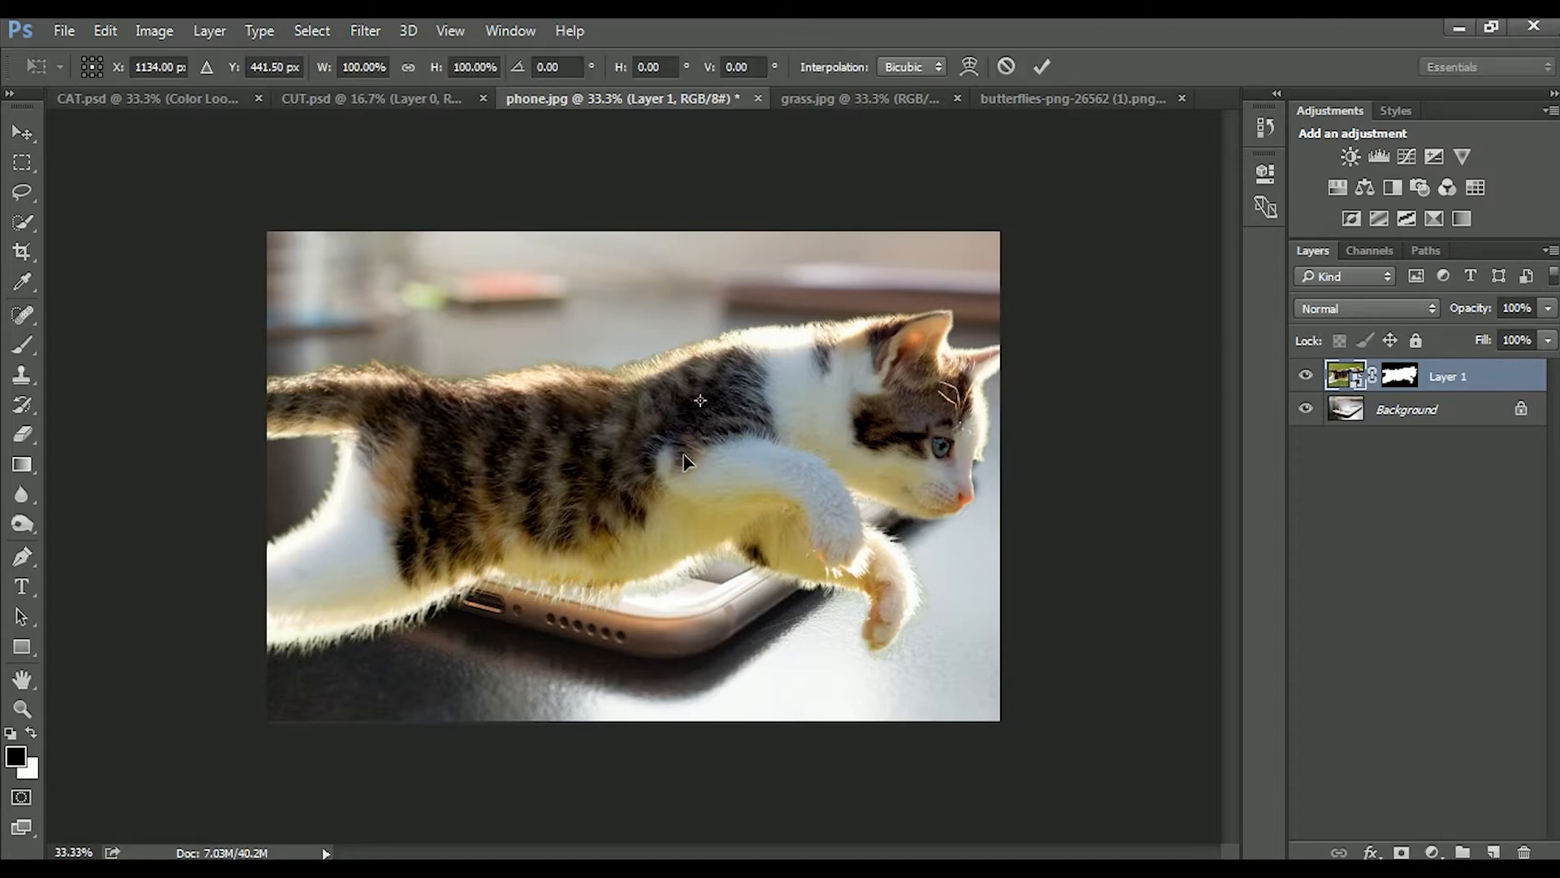
drag(691, 470, 631, 494)
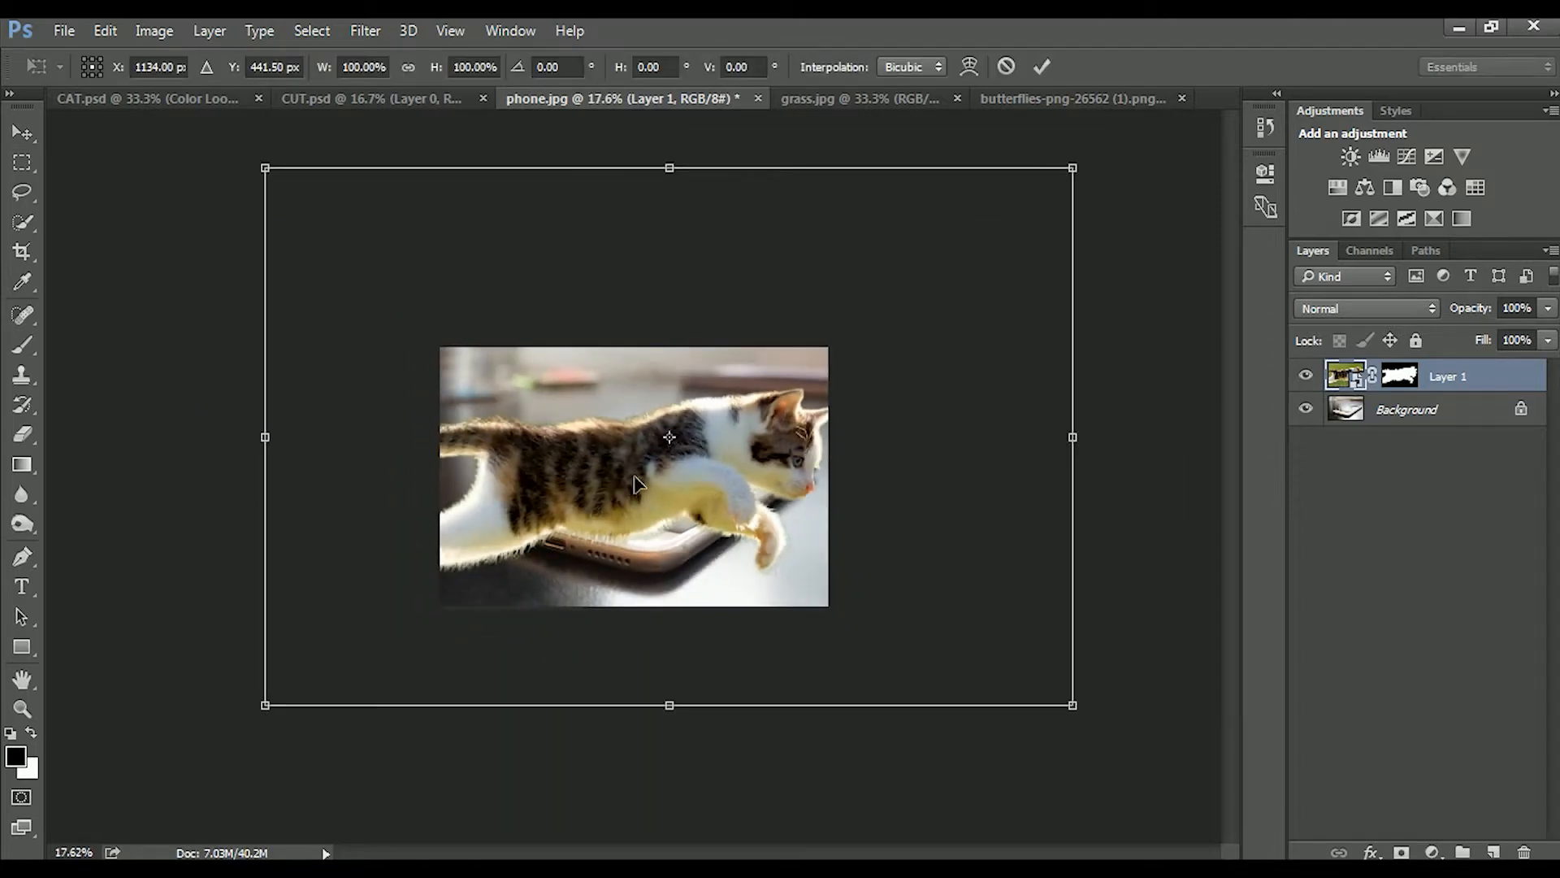
right_click(633, 477)
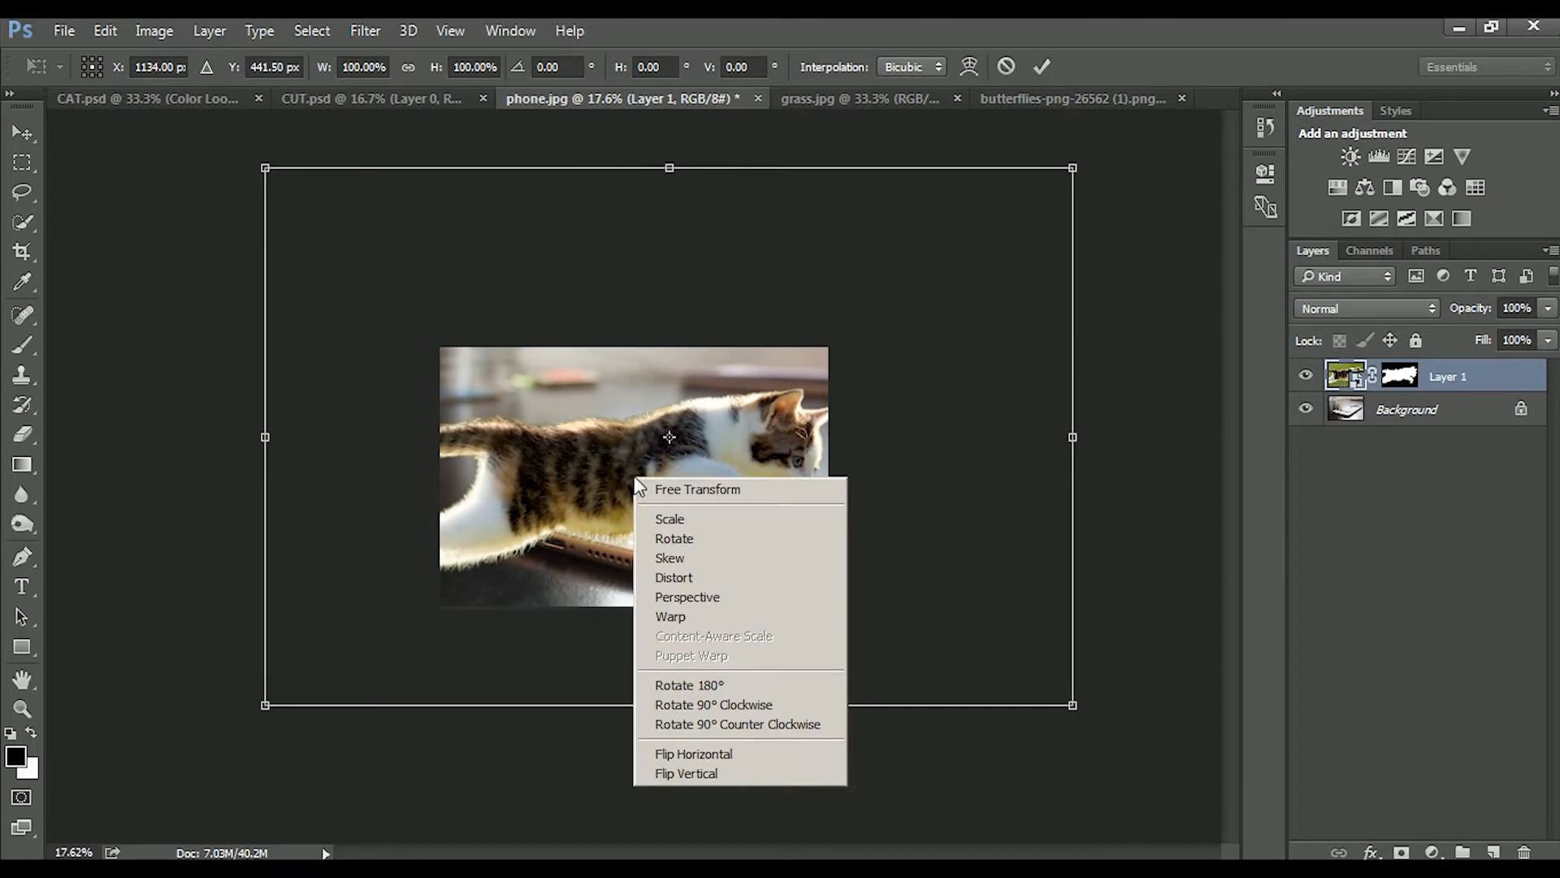
click(709, 760)
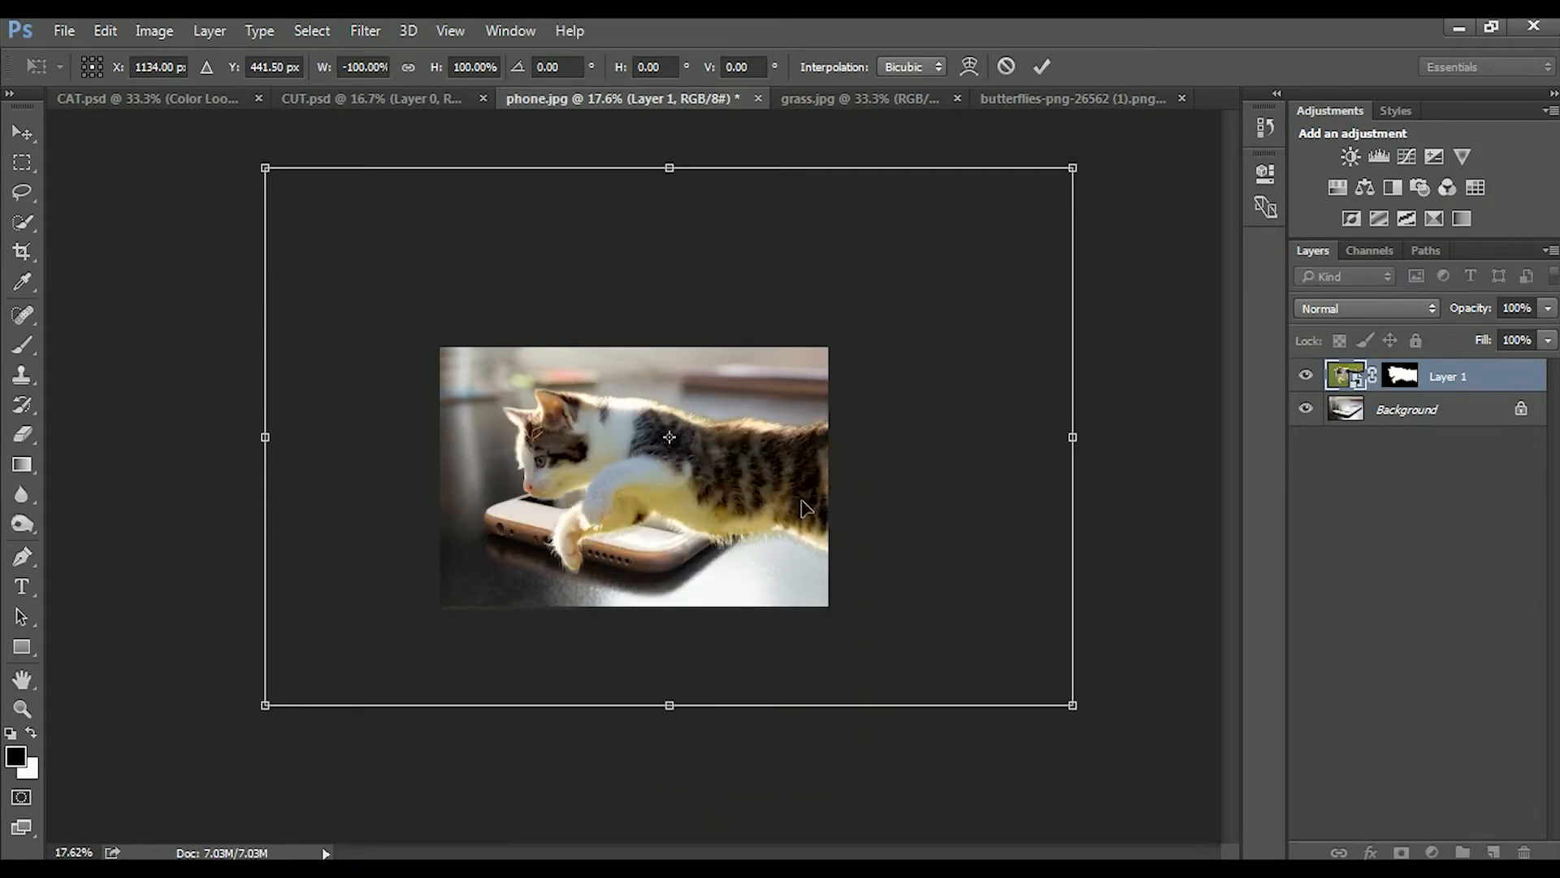
Scale the cat to about 32%, rotate it about 13.7° over the phone screen, and apply the transform.
drag(1075, 170, 839, 401)
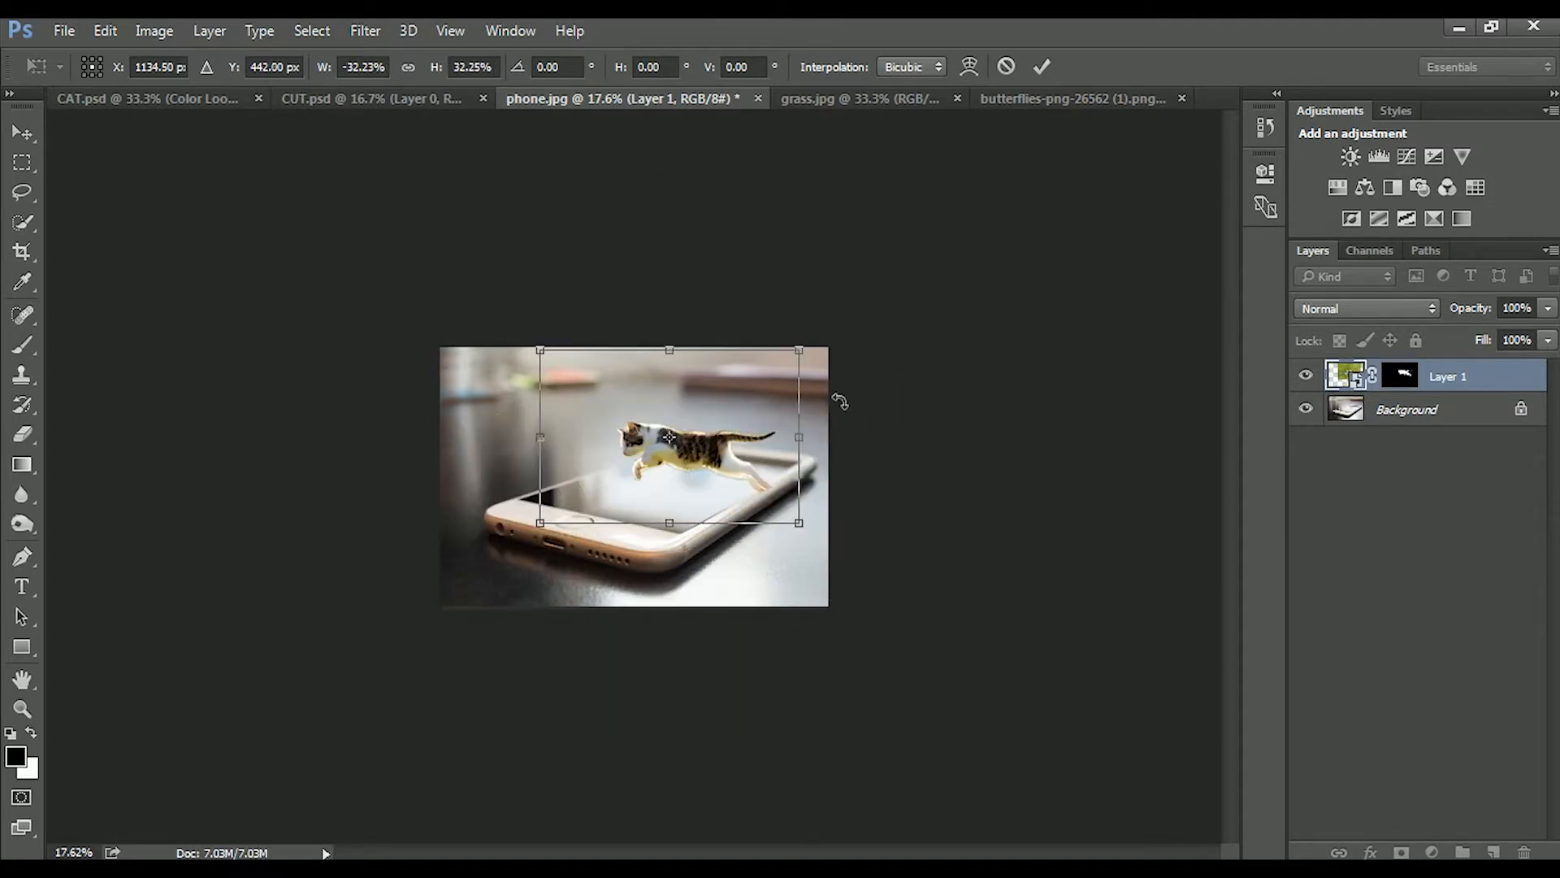
drag(711, 467, 658, 480)
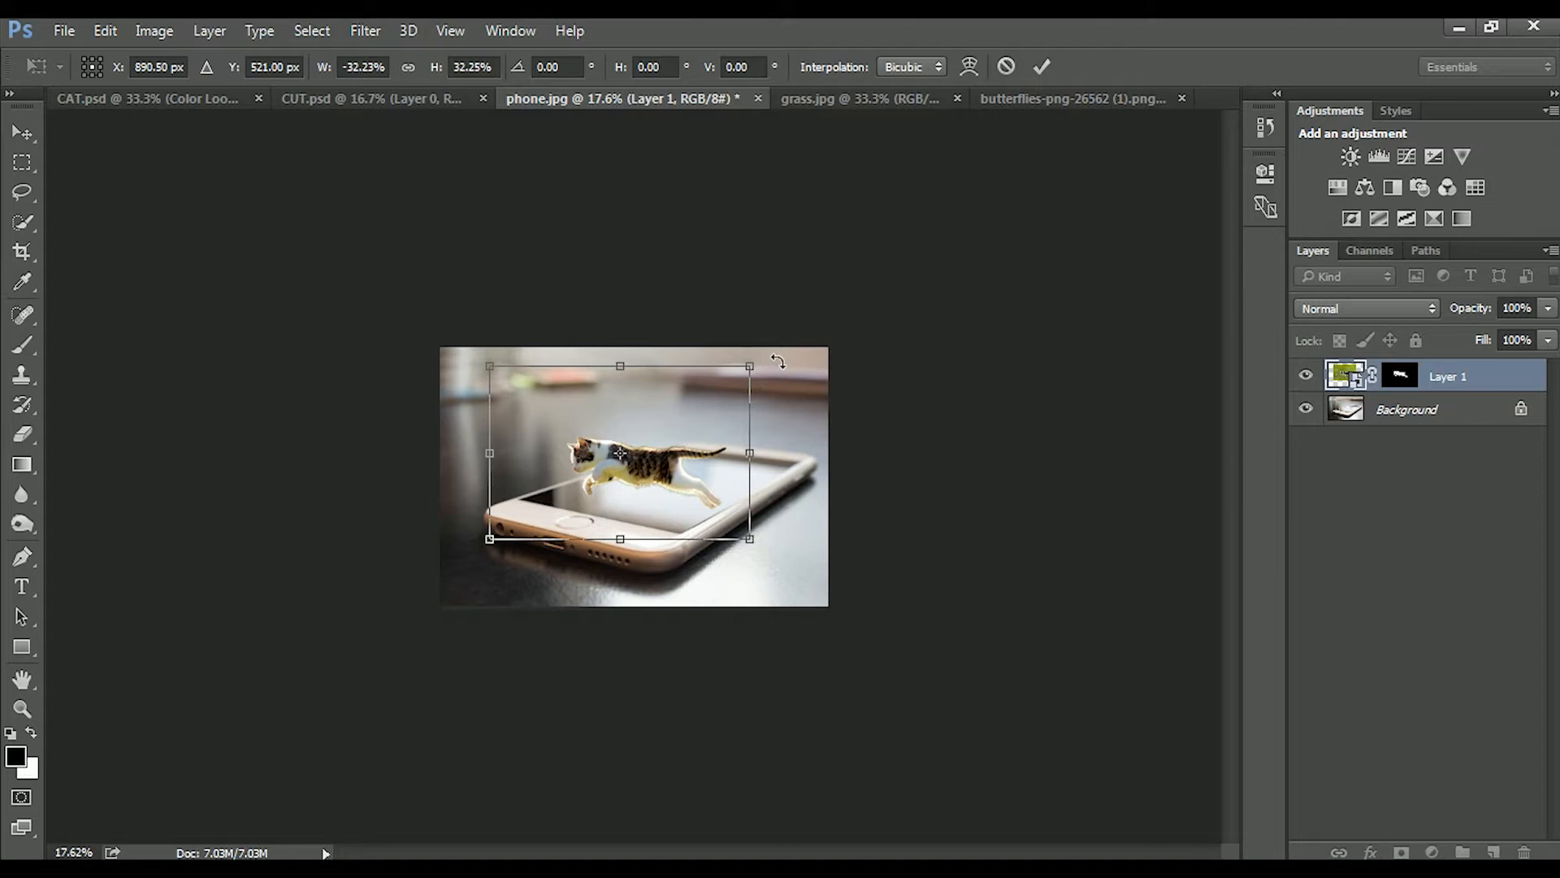
drag(778, 360, 807, 394)
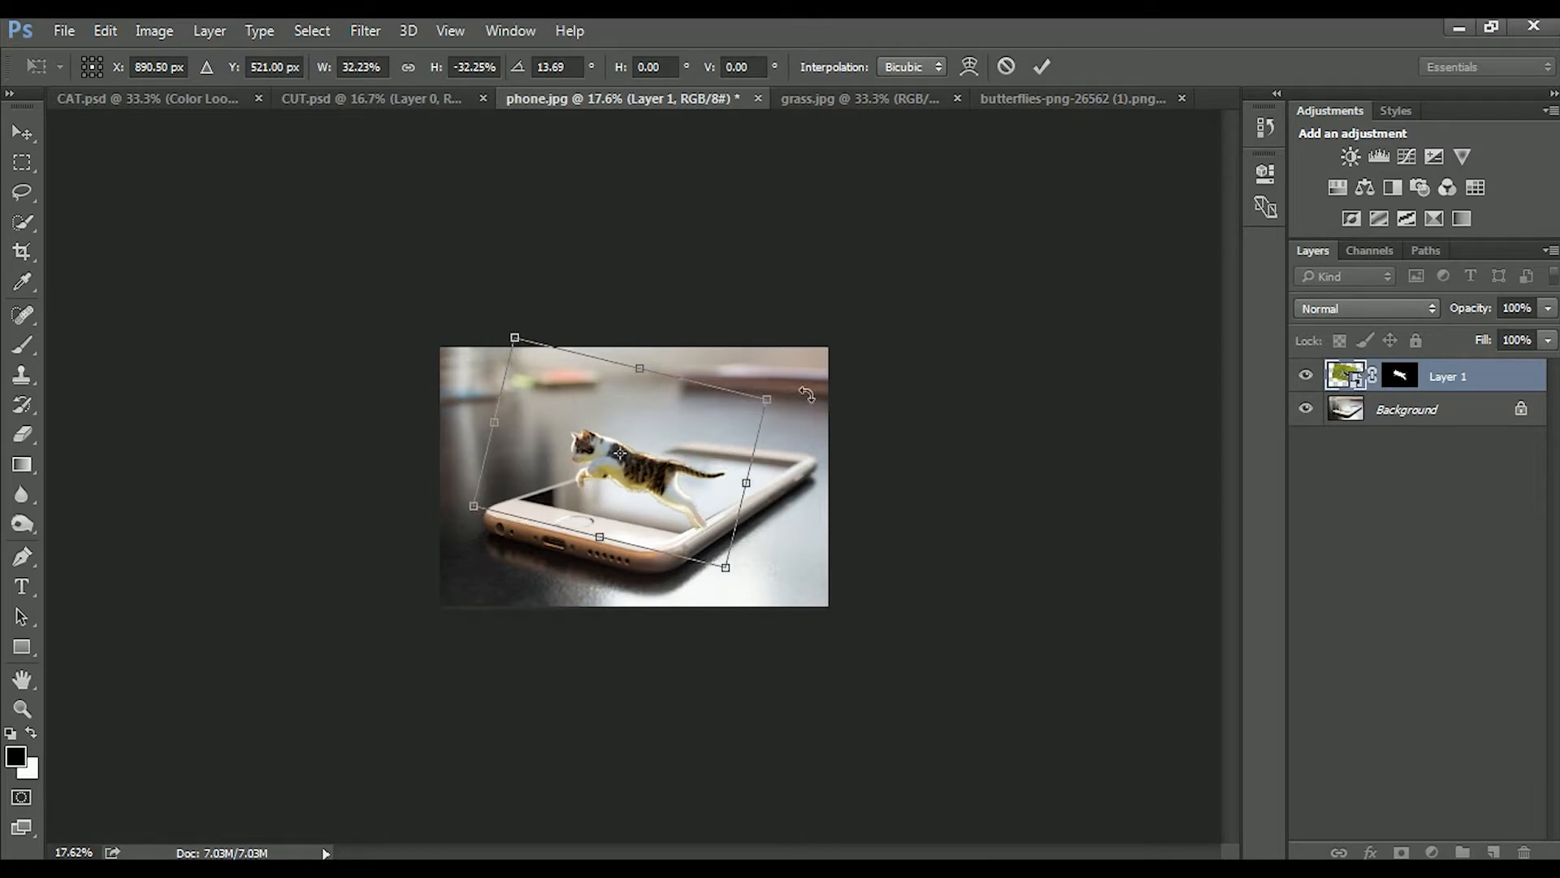
key(Return)
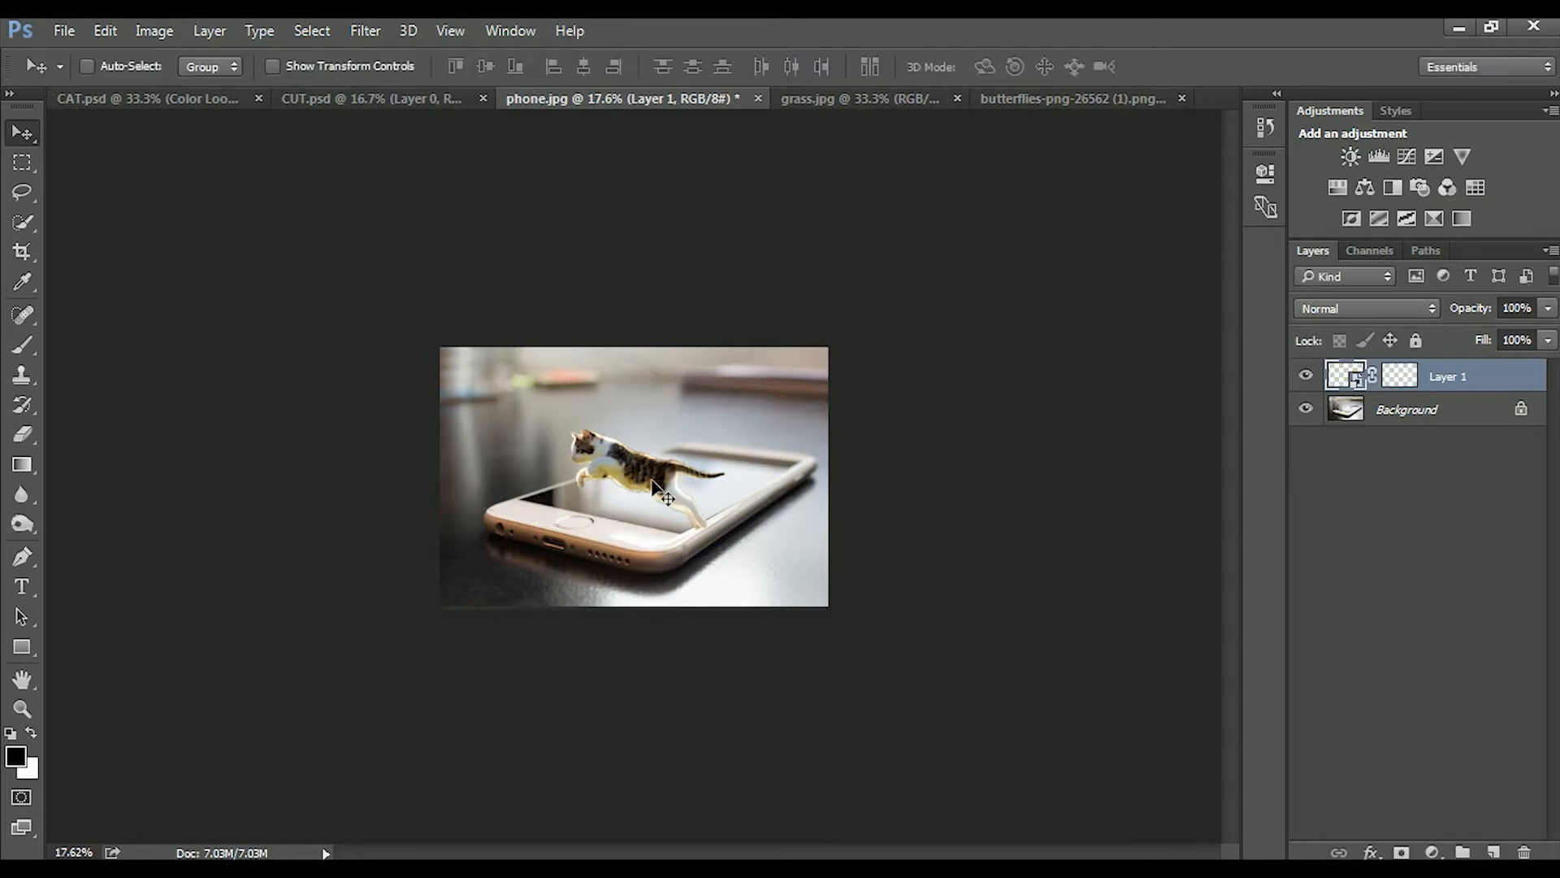
Reposition the cat so it leaps over the phone screen toward the home button end.
drag(650, 486, 758, 475)
key(ctrl+space)
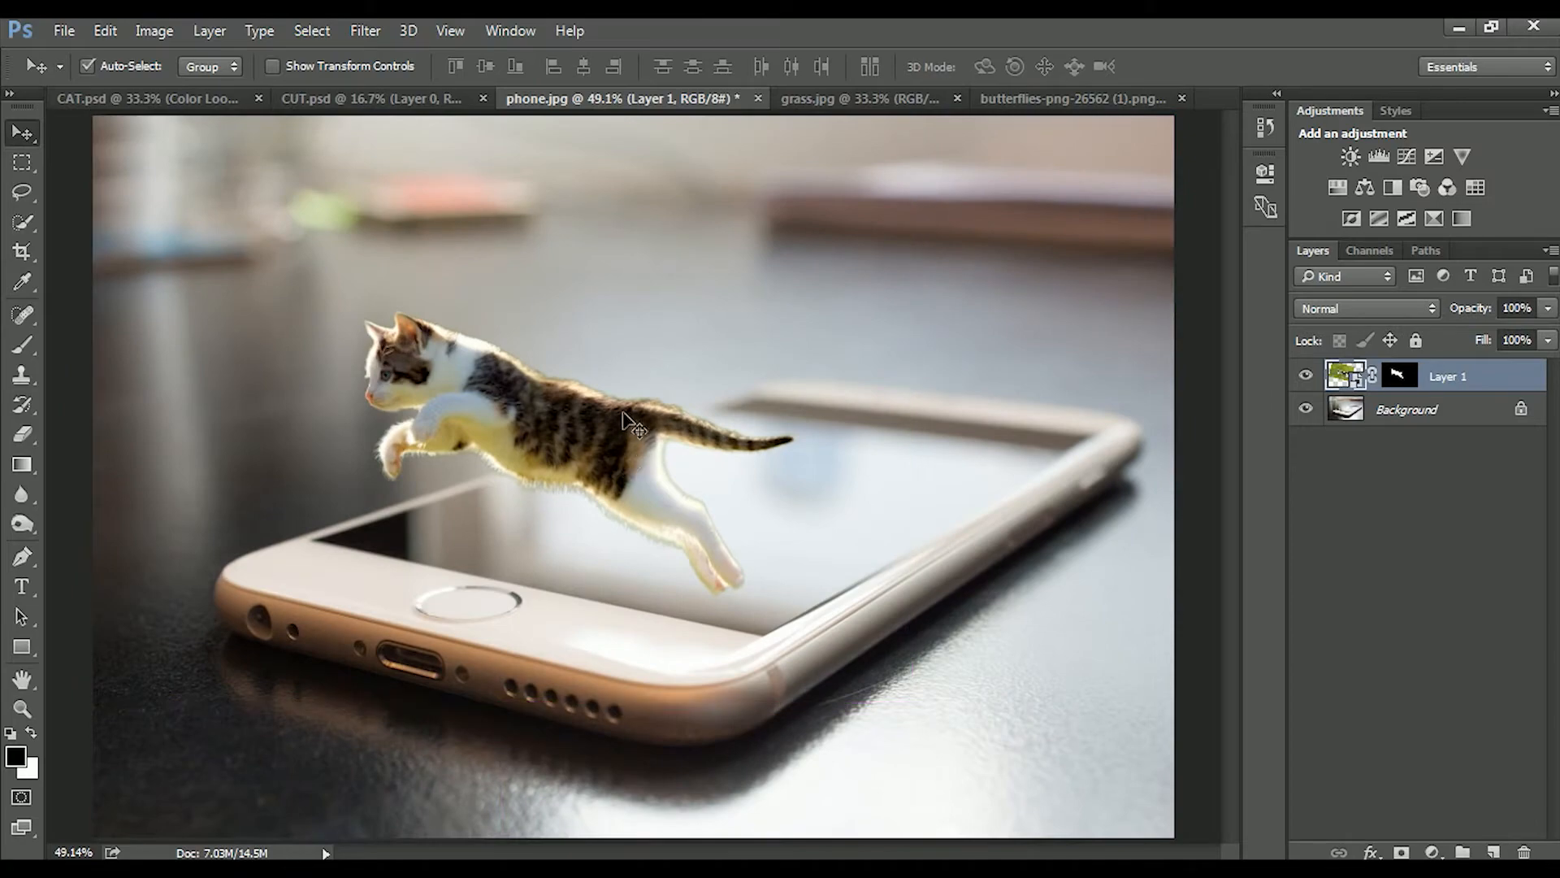
drag(643, 395, 649, 430)
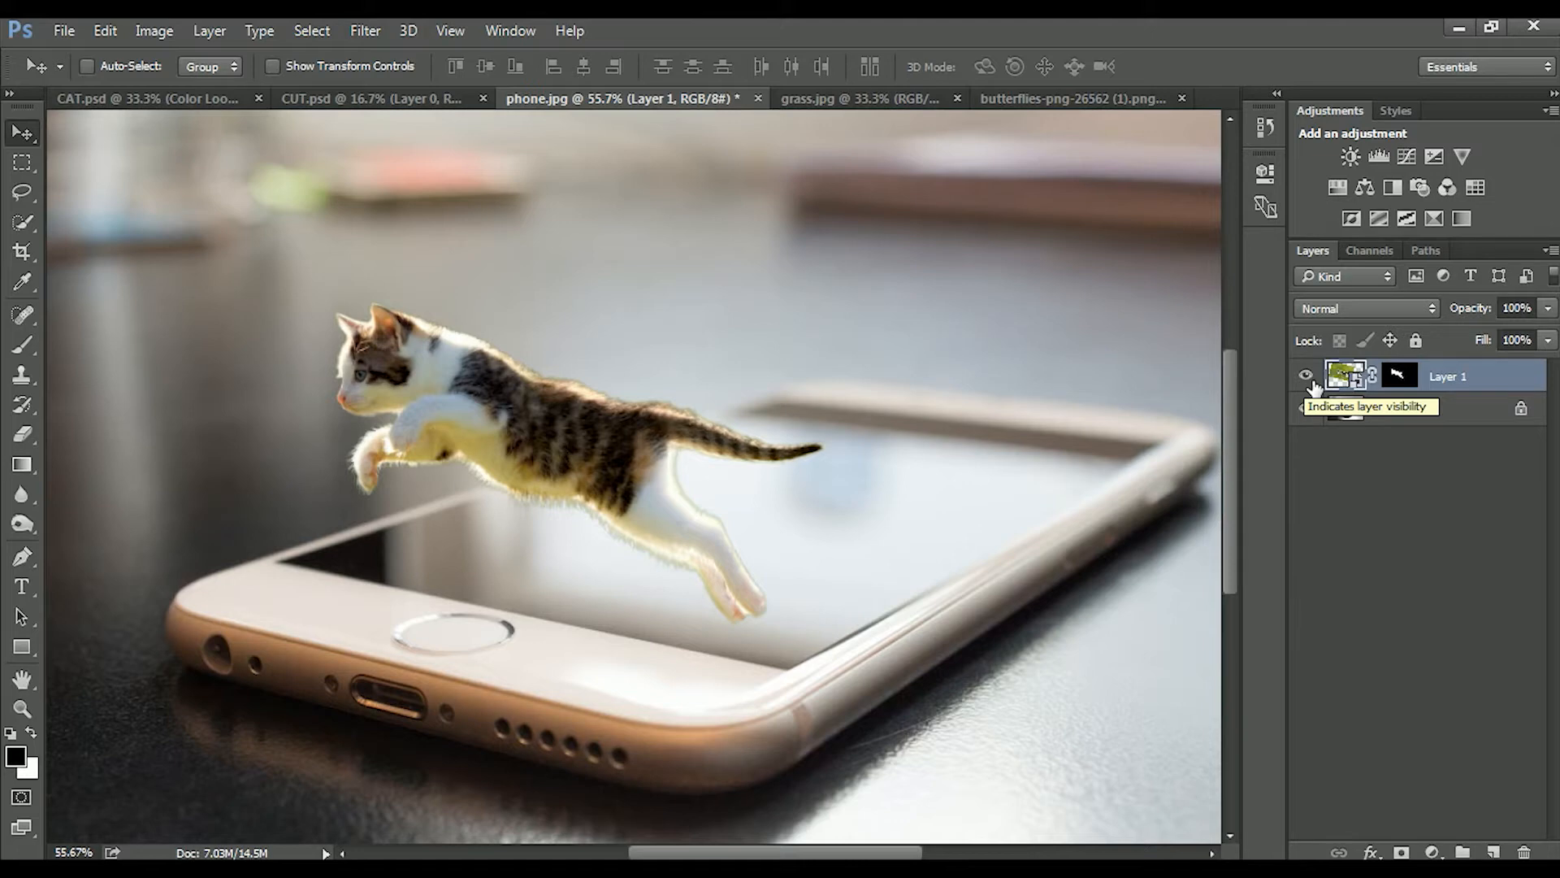
Hide the cat layer and convert the phone's Background layer to a smart object.
click(1306, 375)
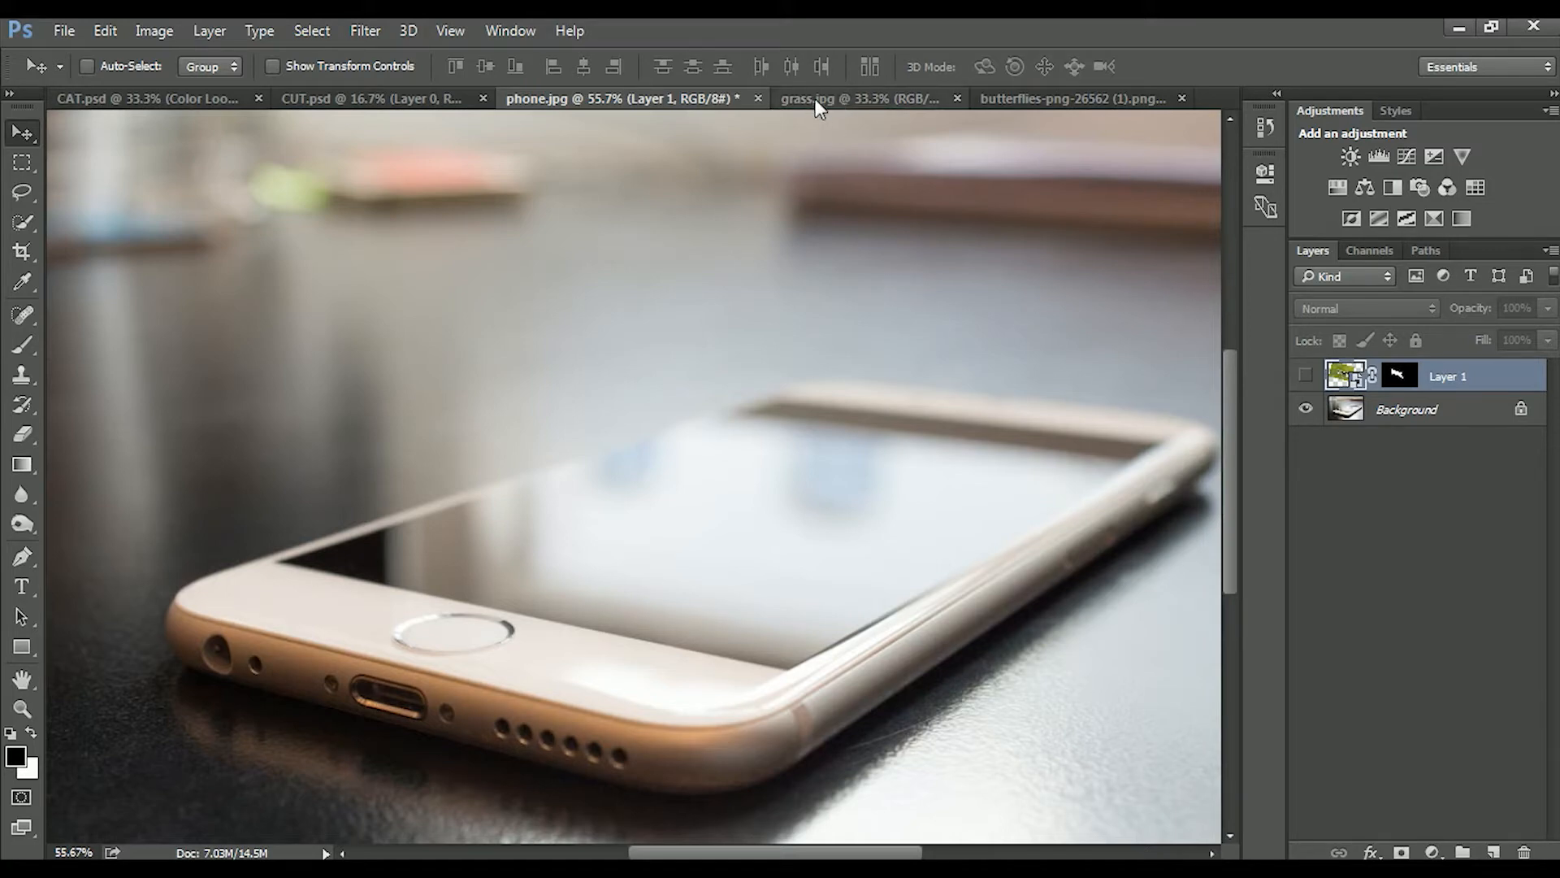
click(1431, 411)
right_click(1426, 412)
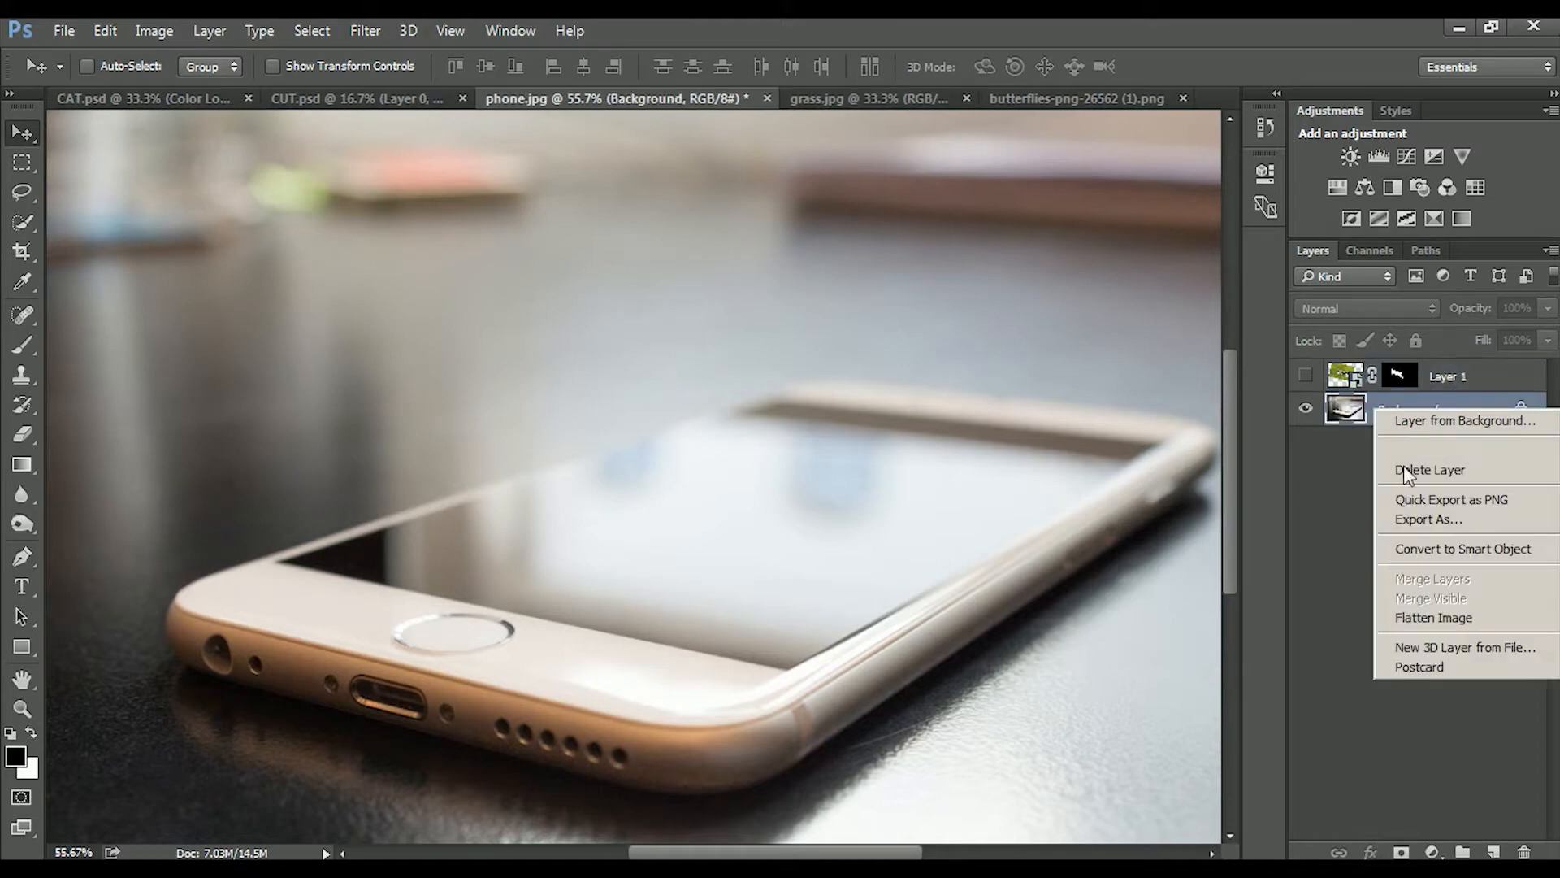
click(1410, 551)
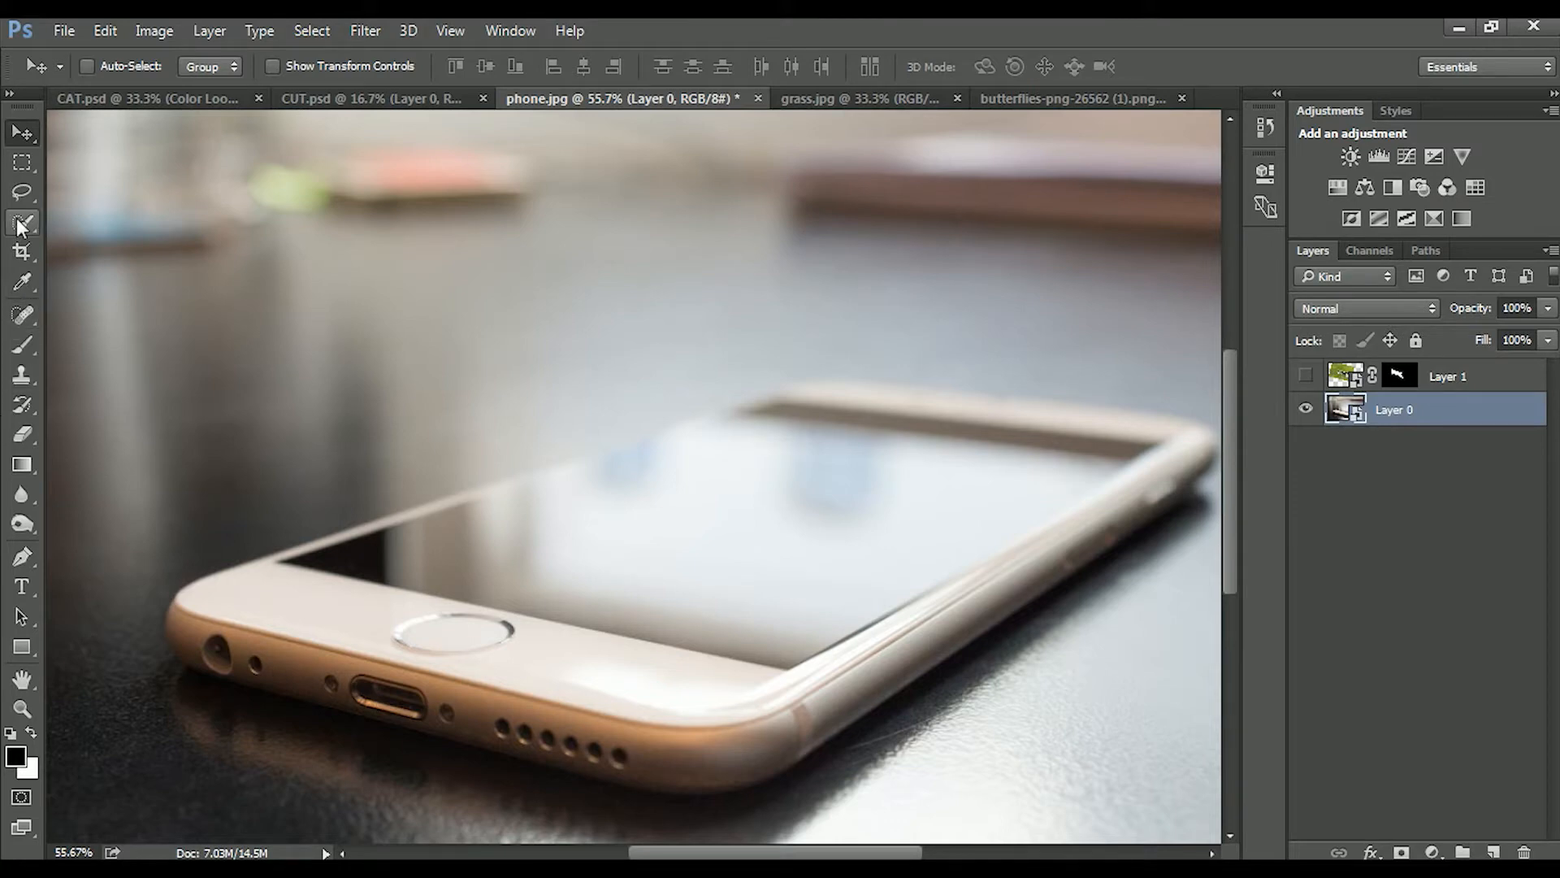
Draw a black four-cornered shape, about 1378 × 427 px, over the phone's screen with the Pen tool in Shape mode.
key(p)
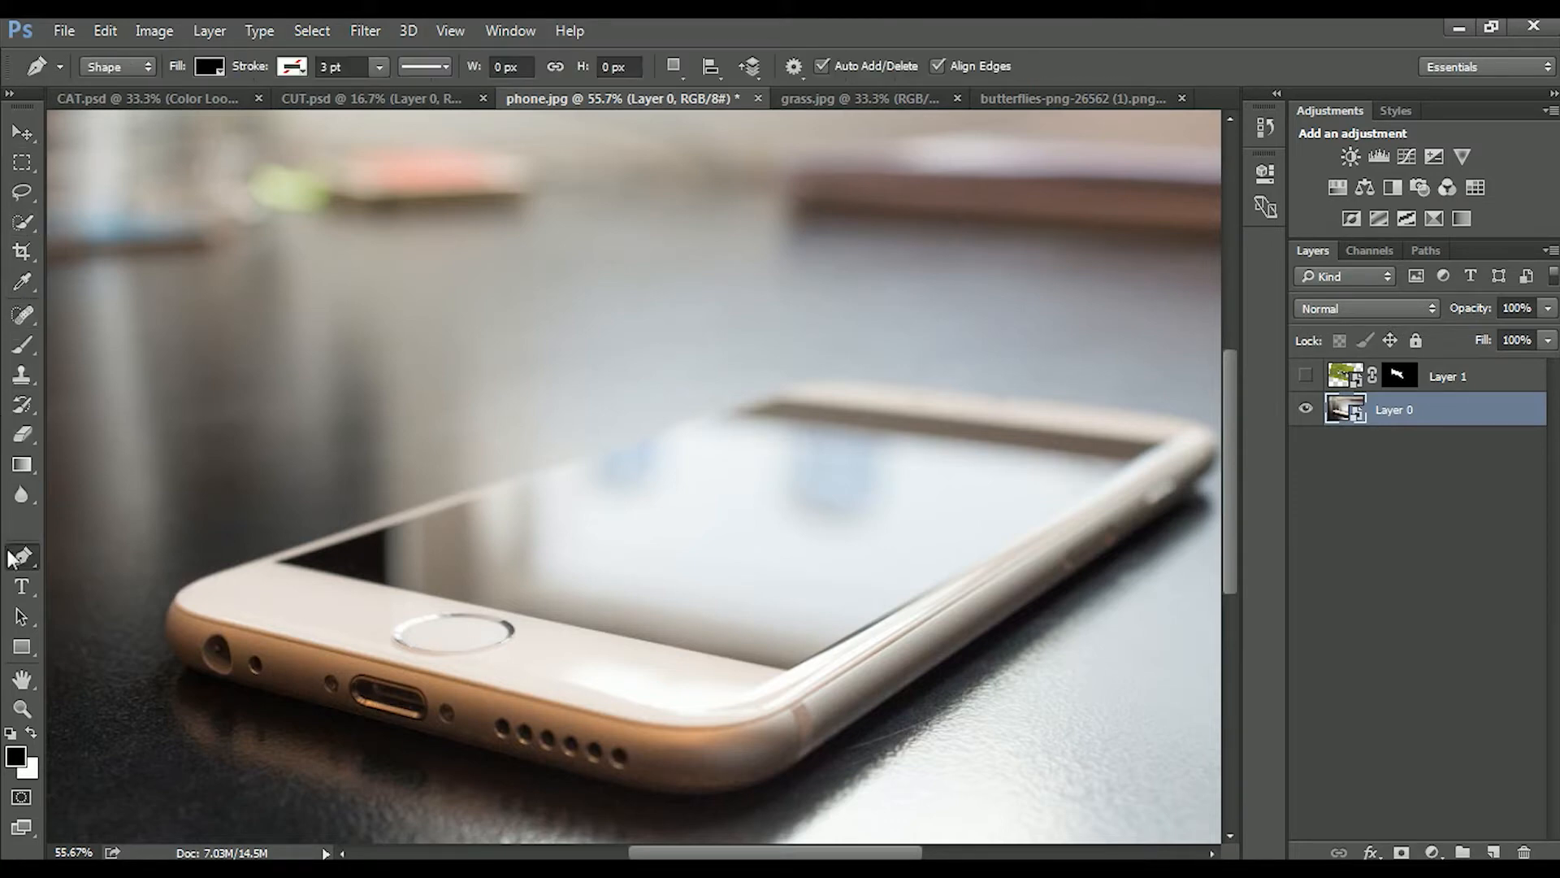
click(147, 72)
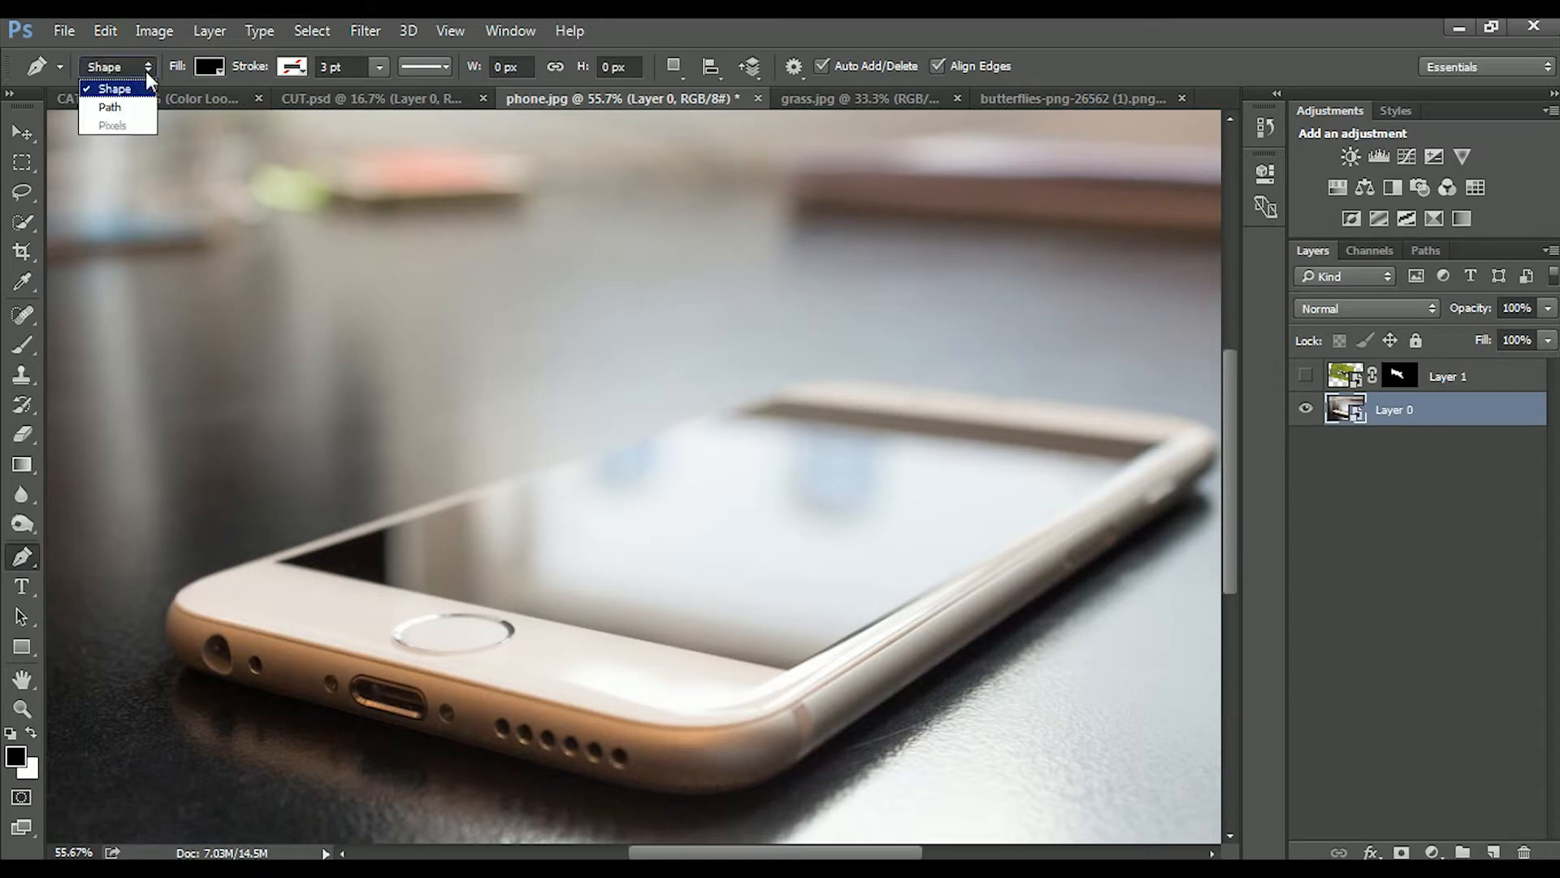
click(132, 88)
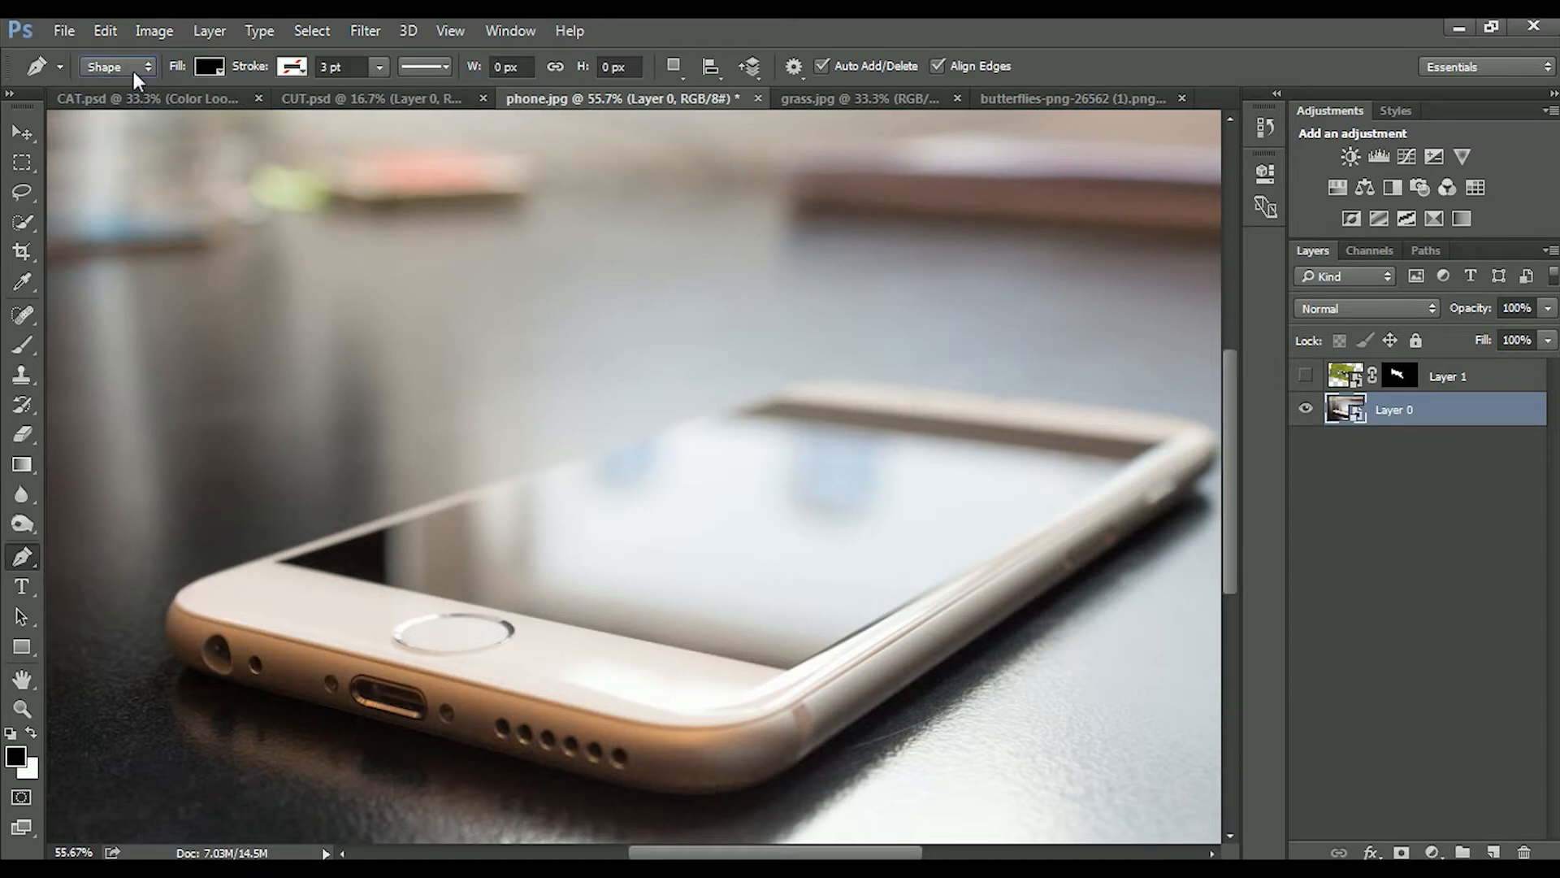
click(277, 563)
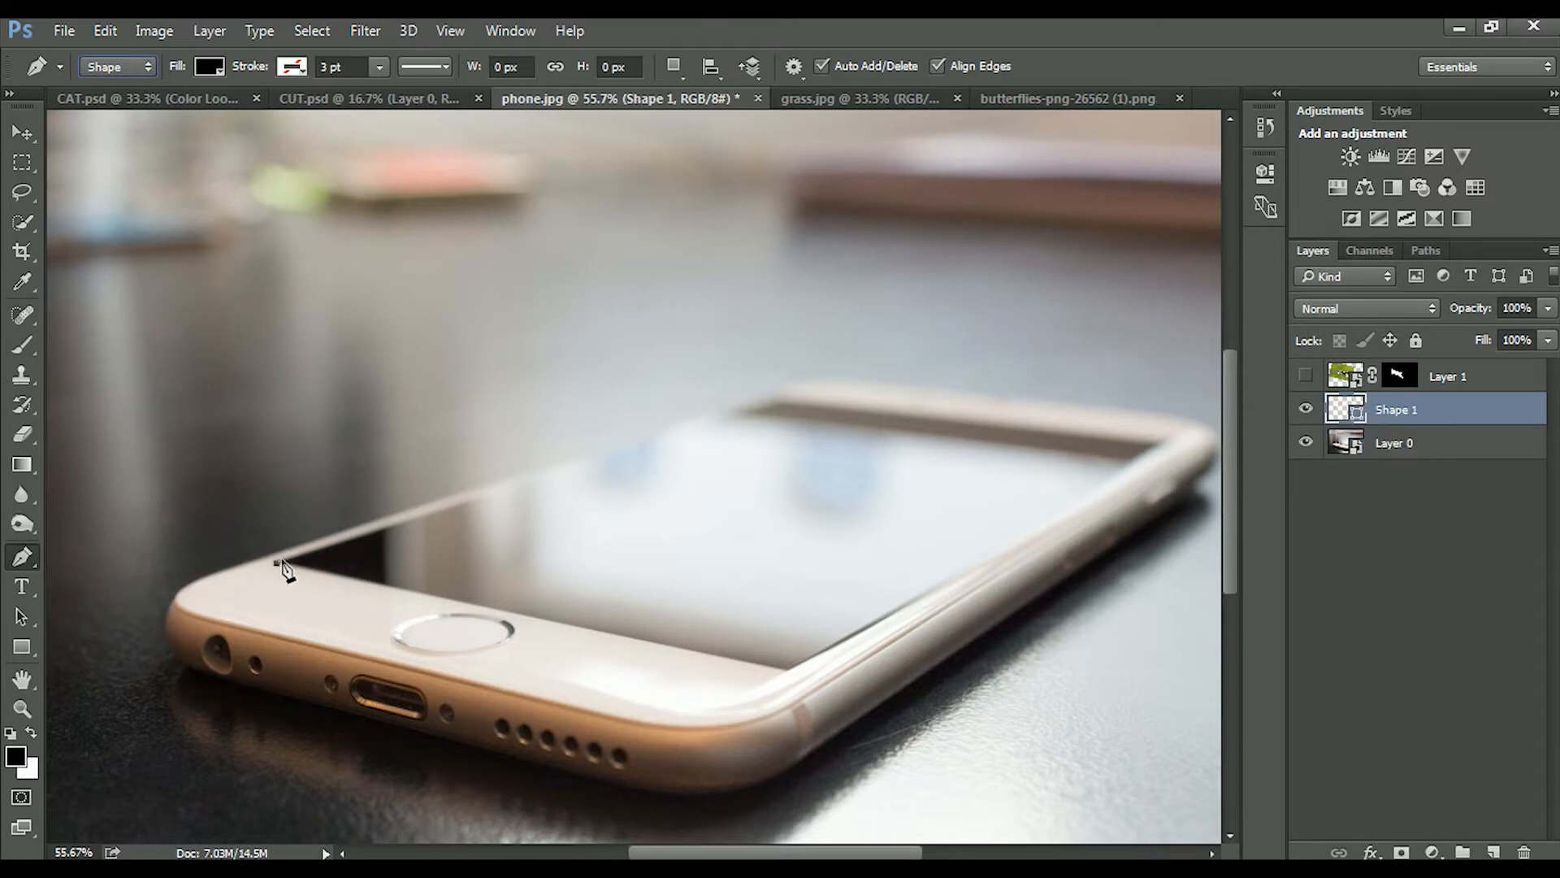
click(785, 398)
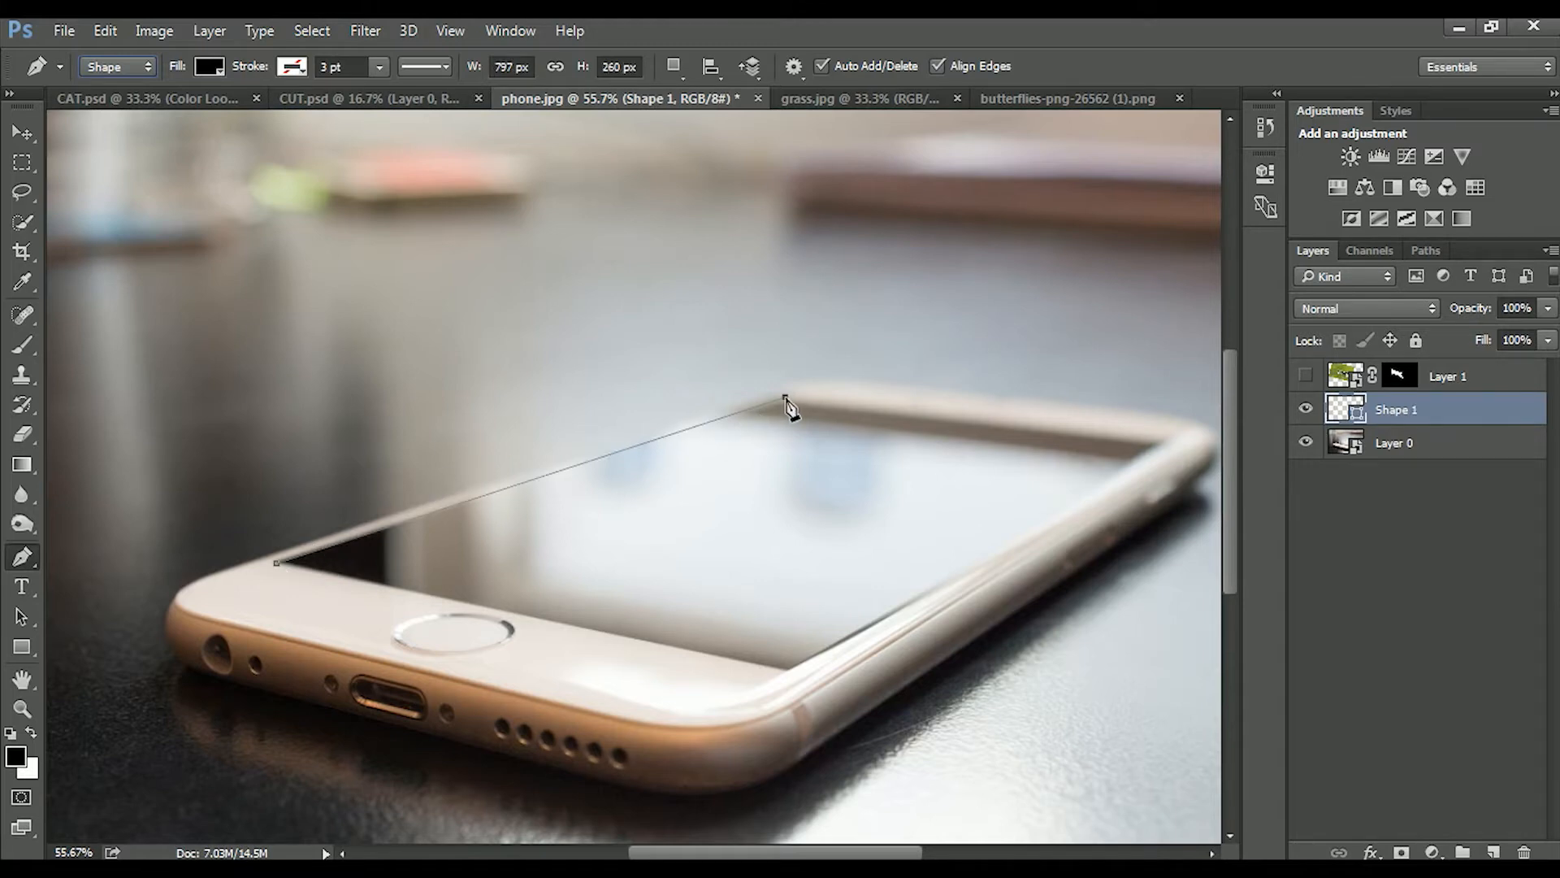
click(1157, 445)
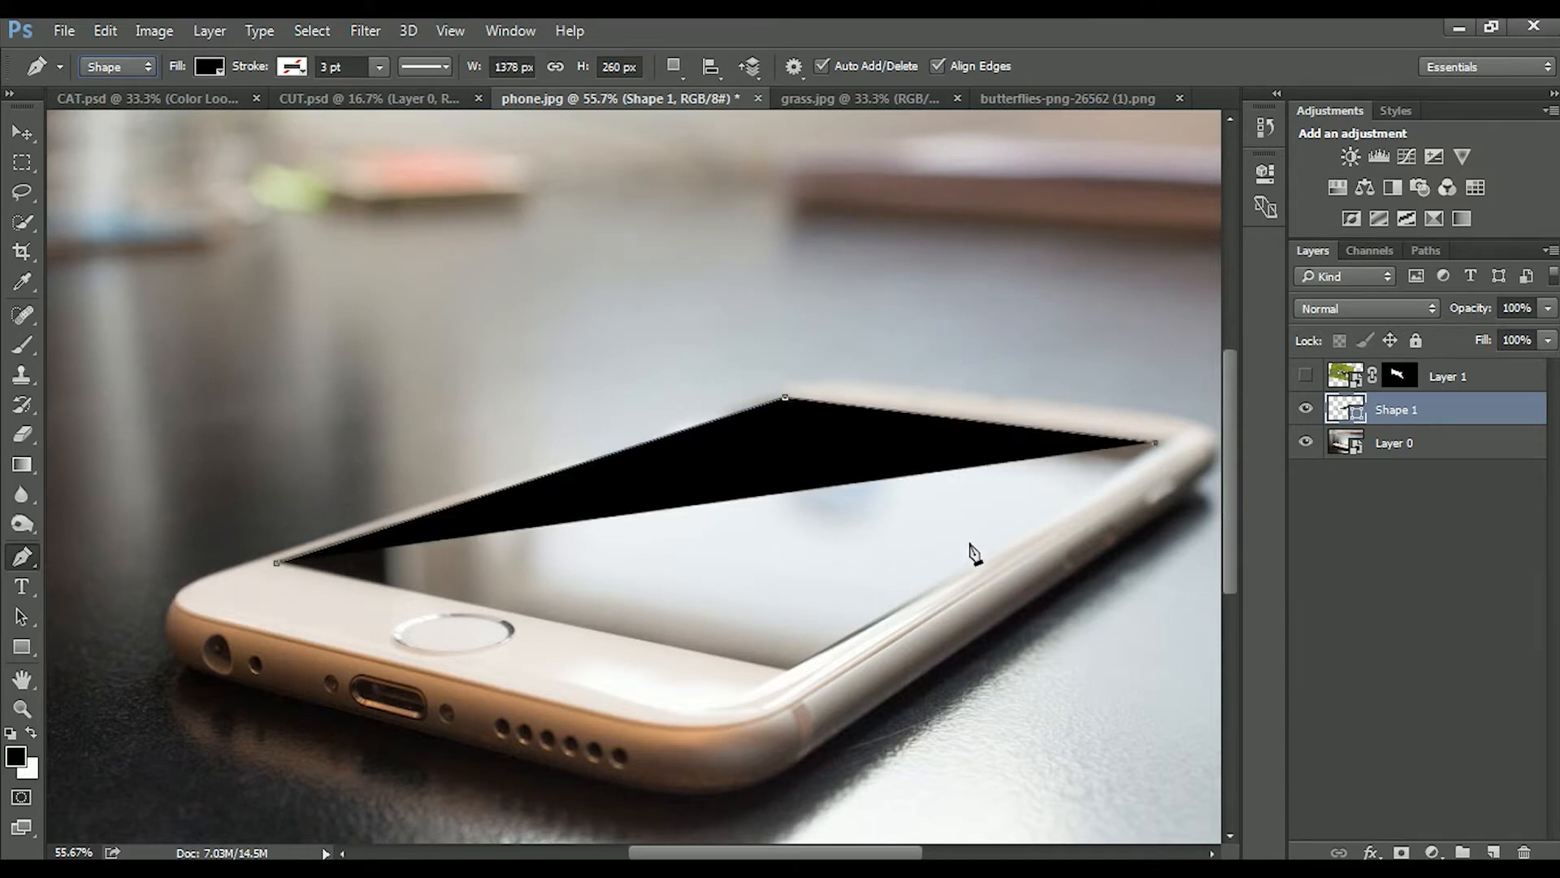
click(792, 672)
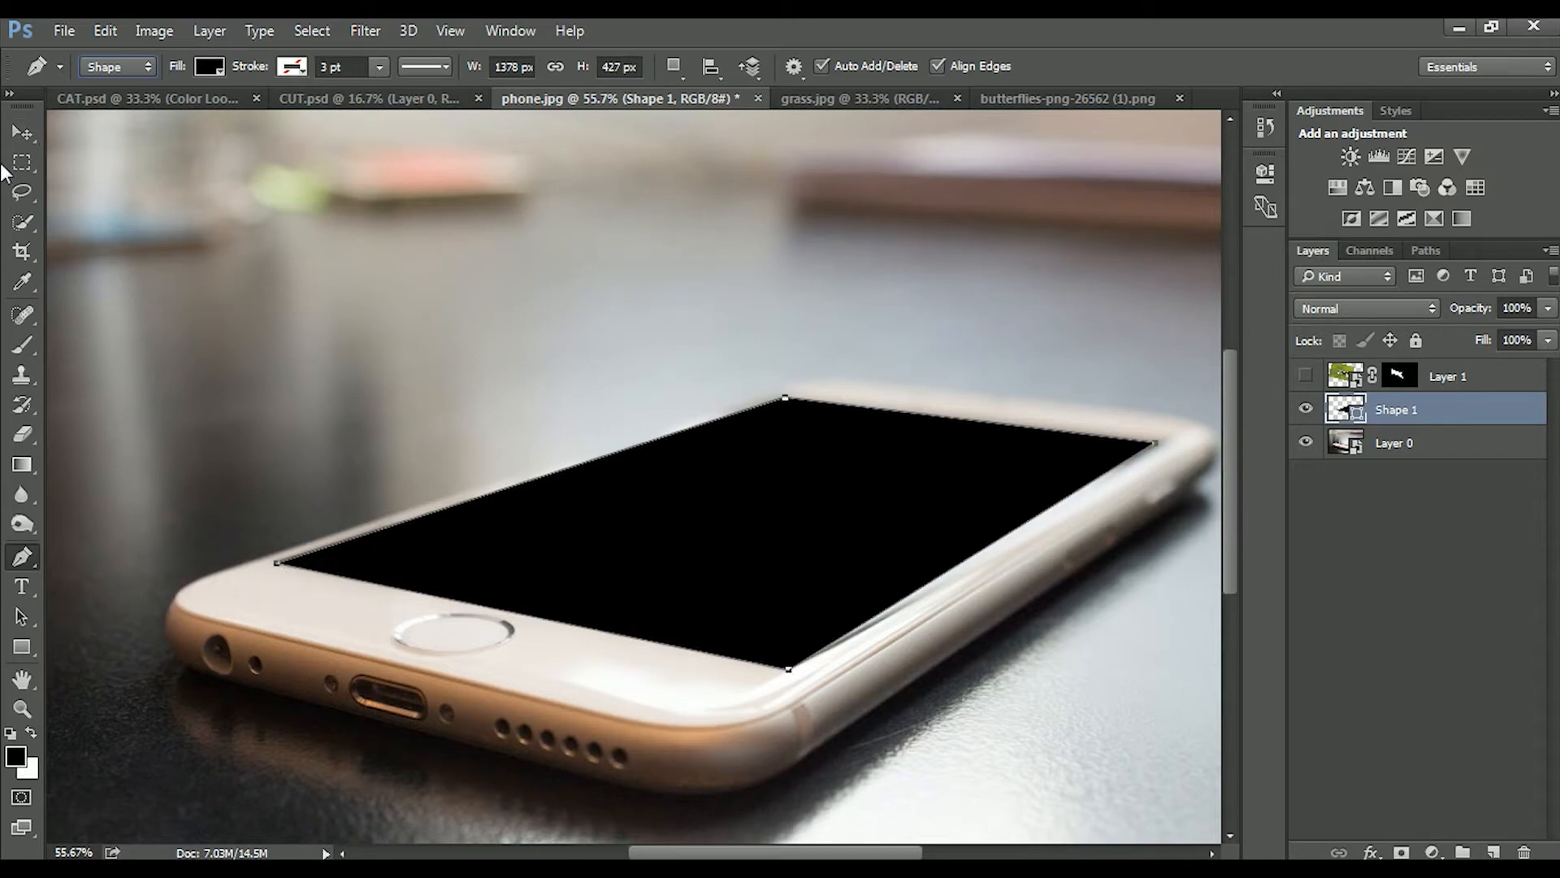
click(21, 137)
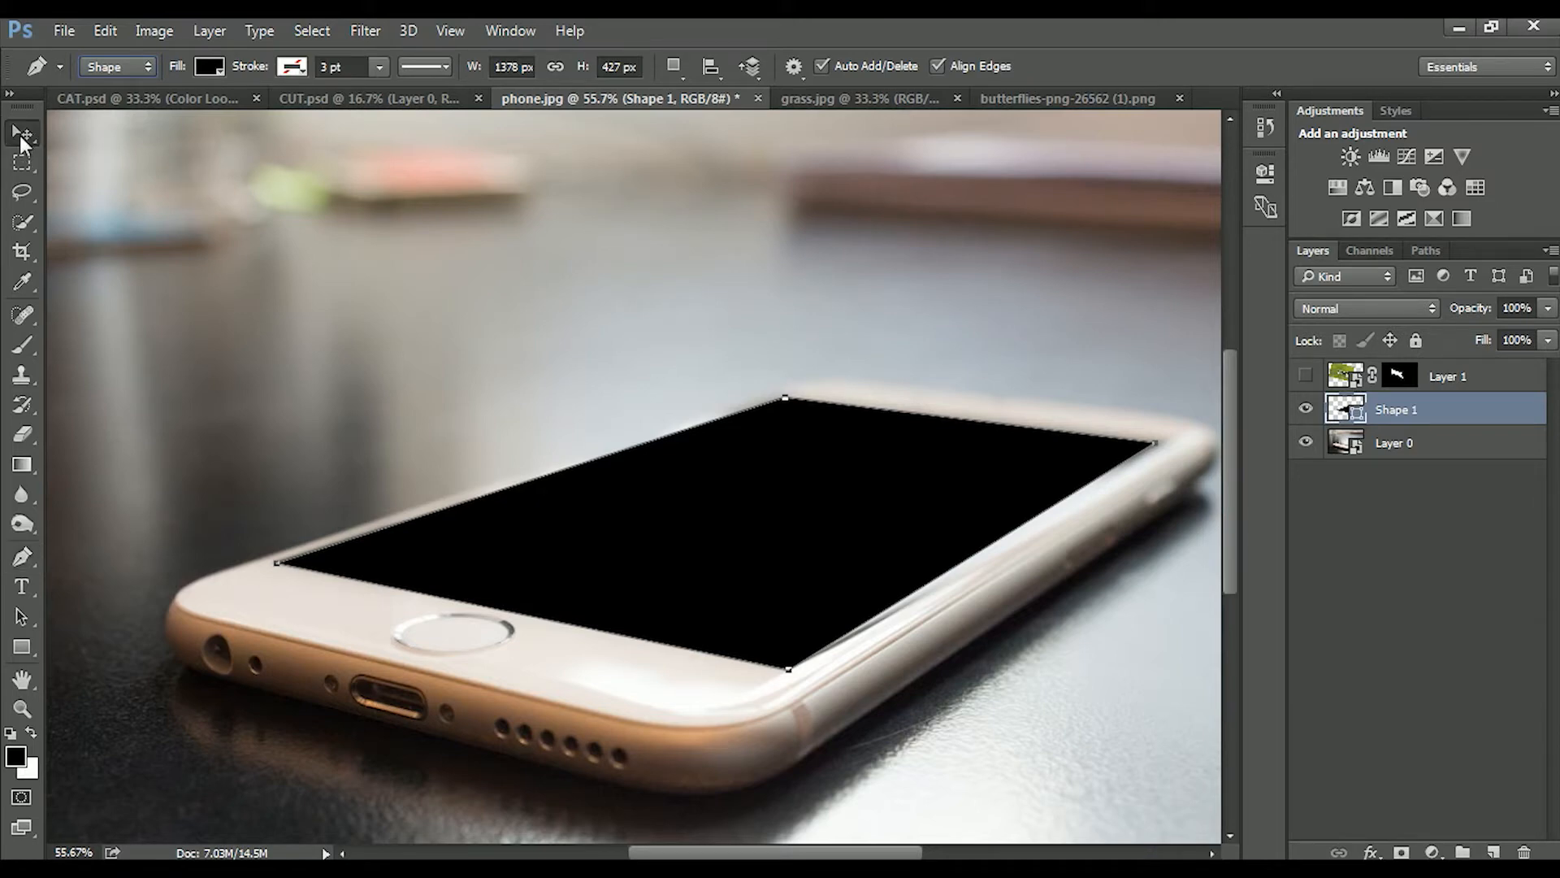
click(1349, 573)
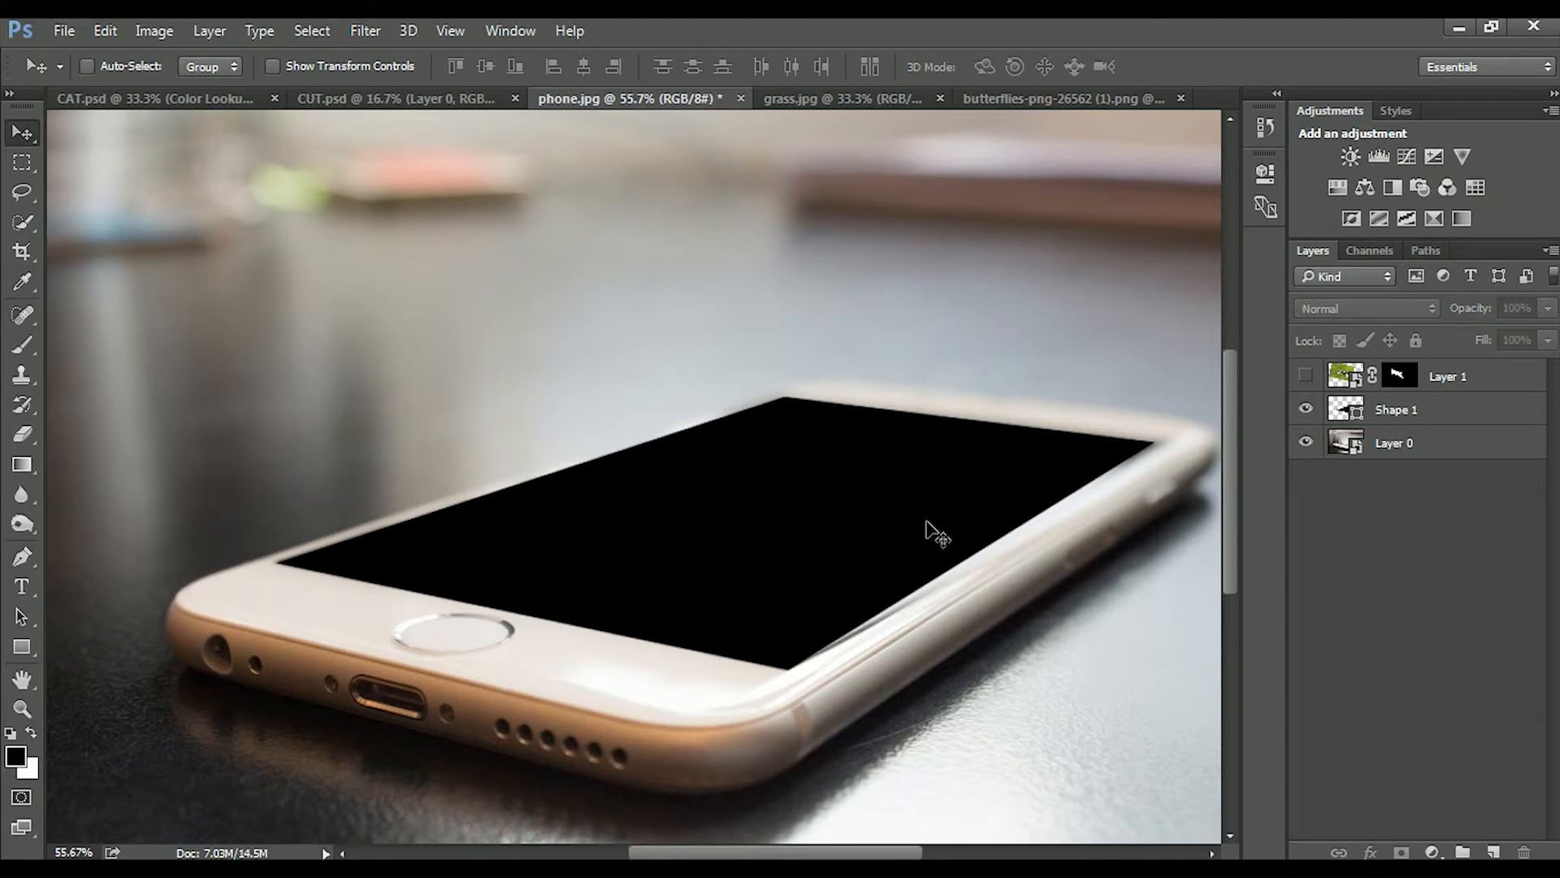
Copy the grass.jpg image into phone.jpg as a layer directly above the black screen shape.
click(1445, 419)
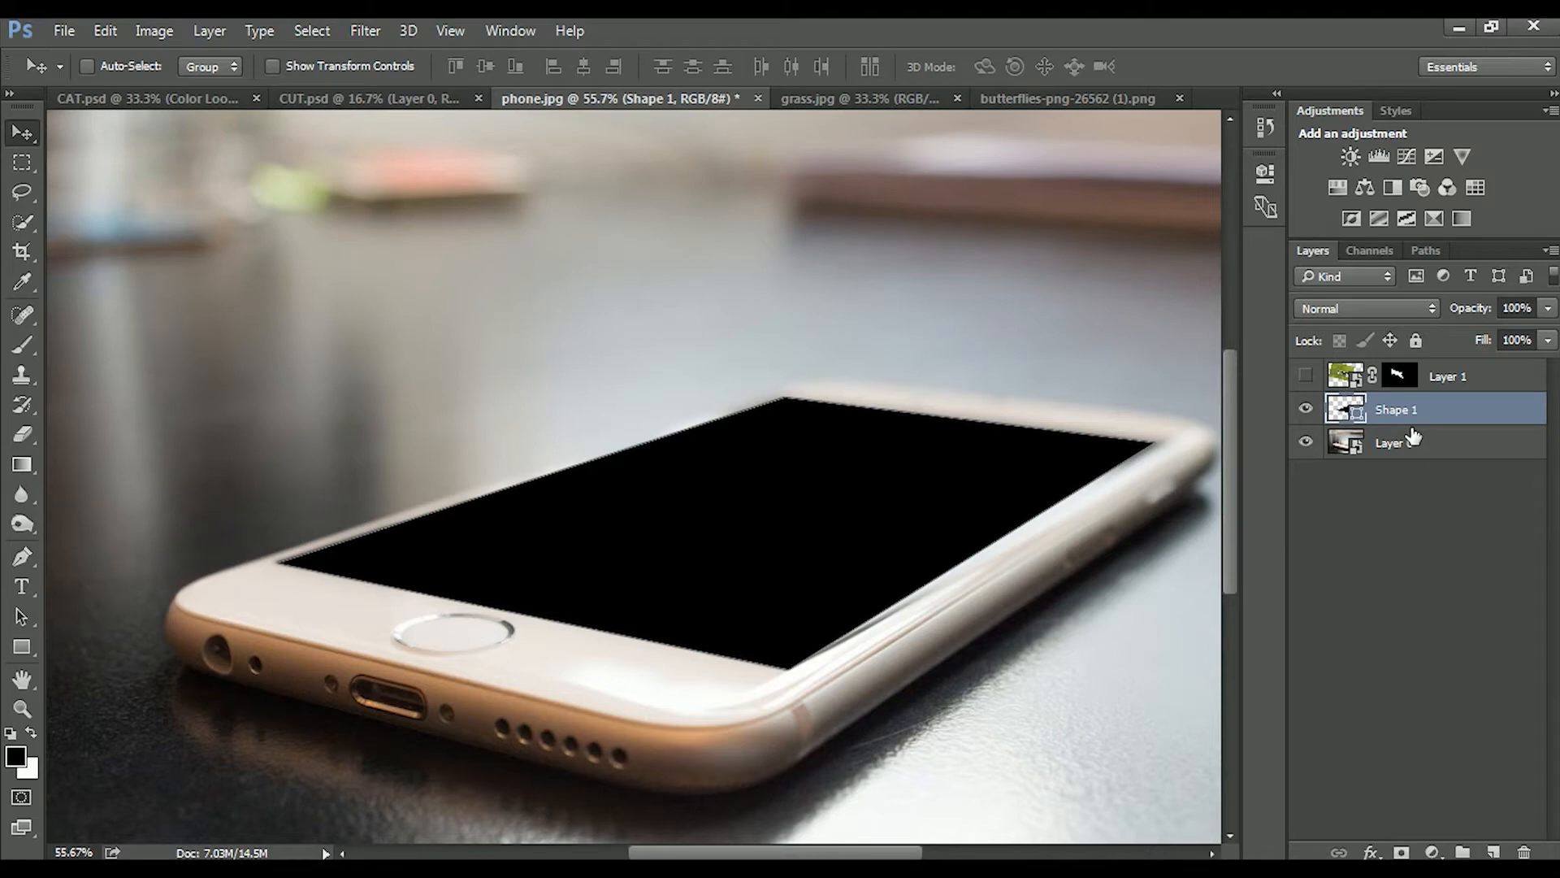
click(822, 99)
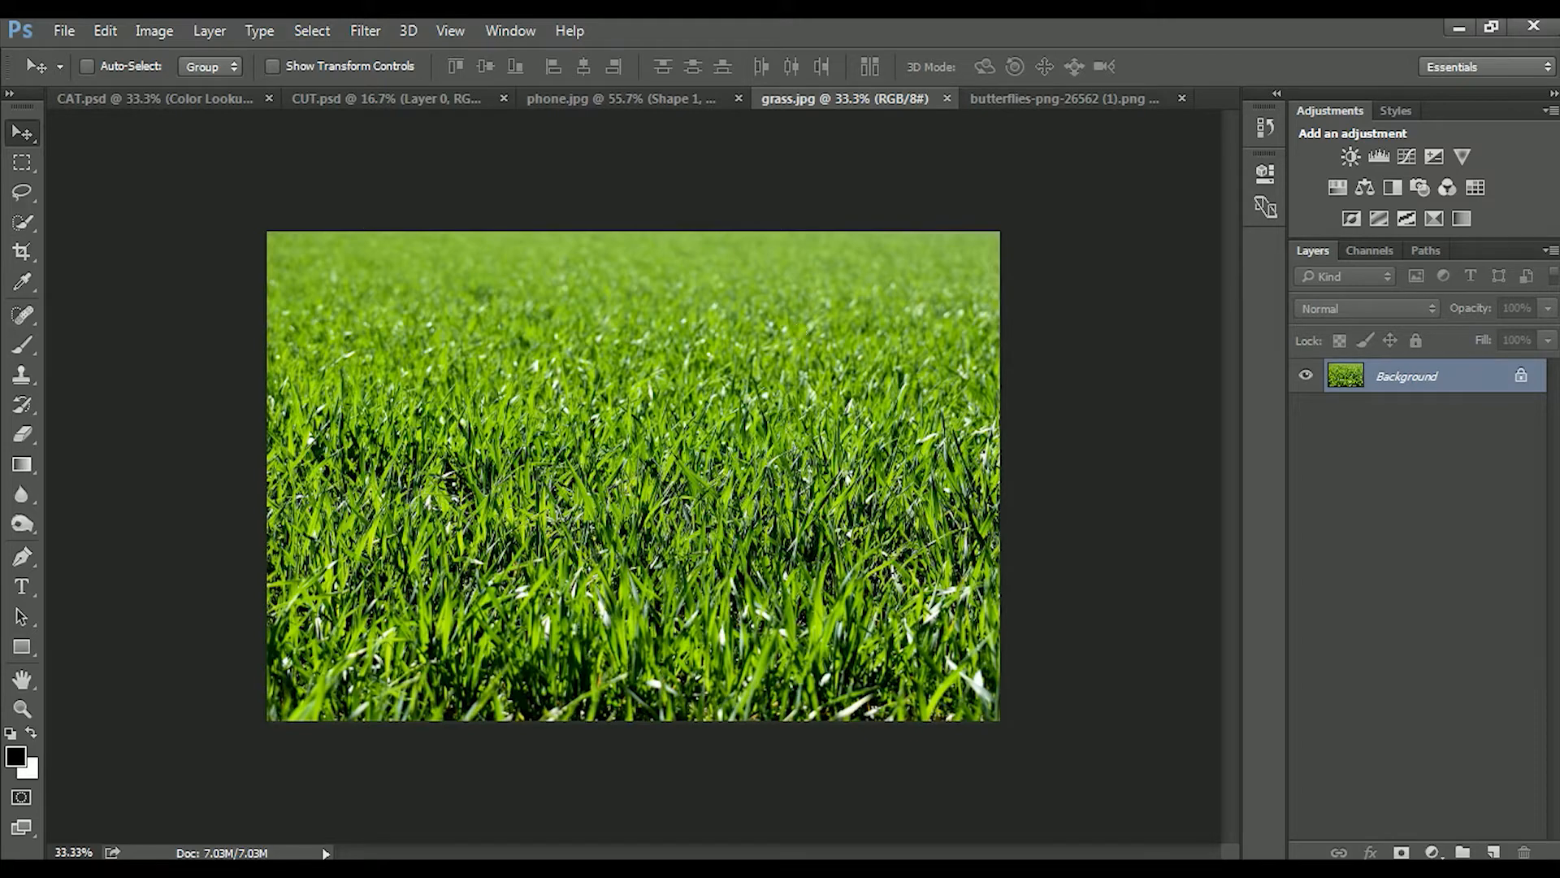
drag(665, 105, 754, 255)
Scale the grass layer down to about 35.7% and place it over the home-button end of the phone's screen.
key(ctrl+t)
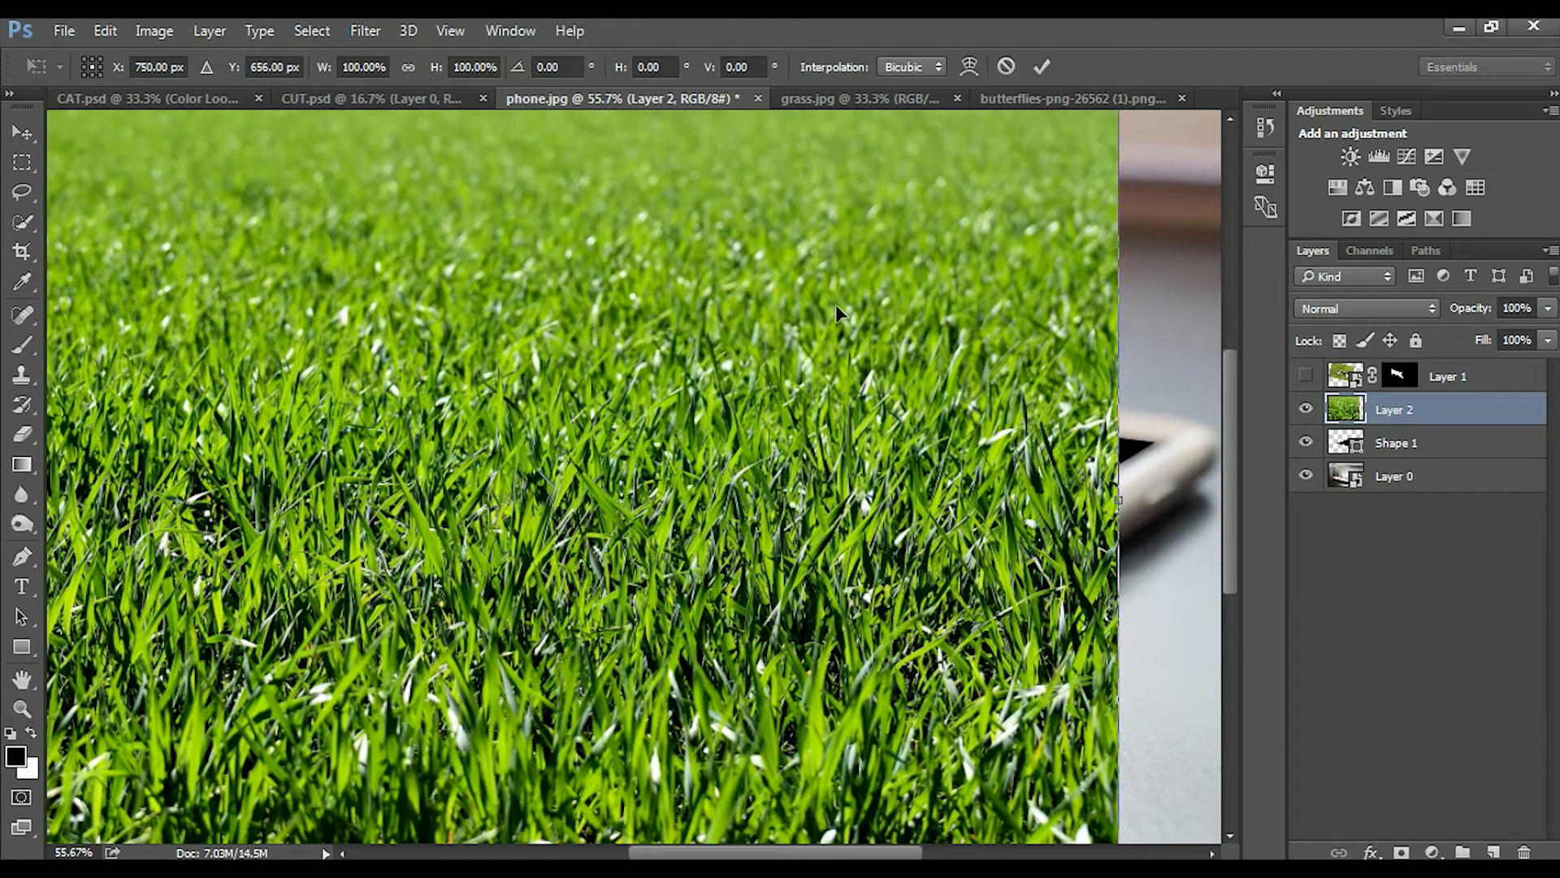
key(ctrl+0)
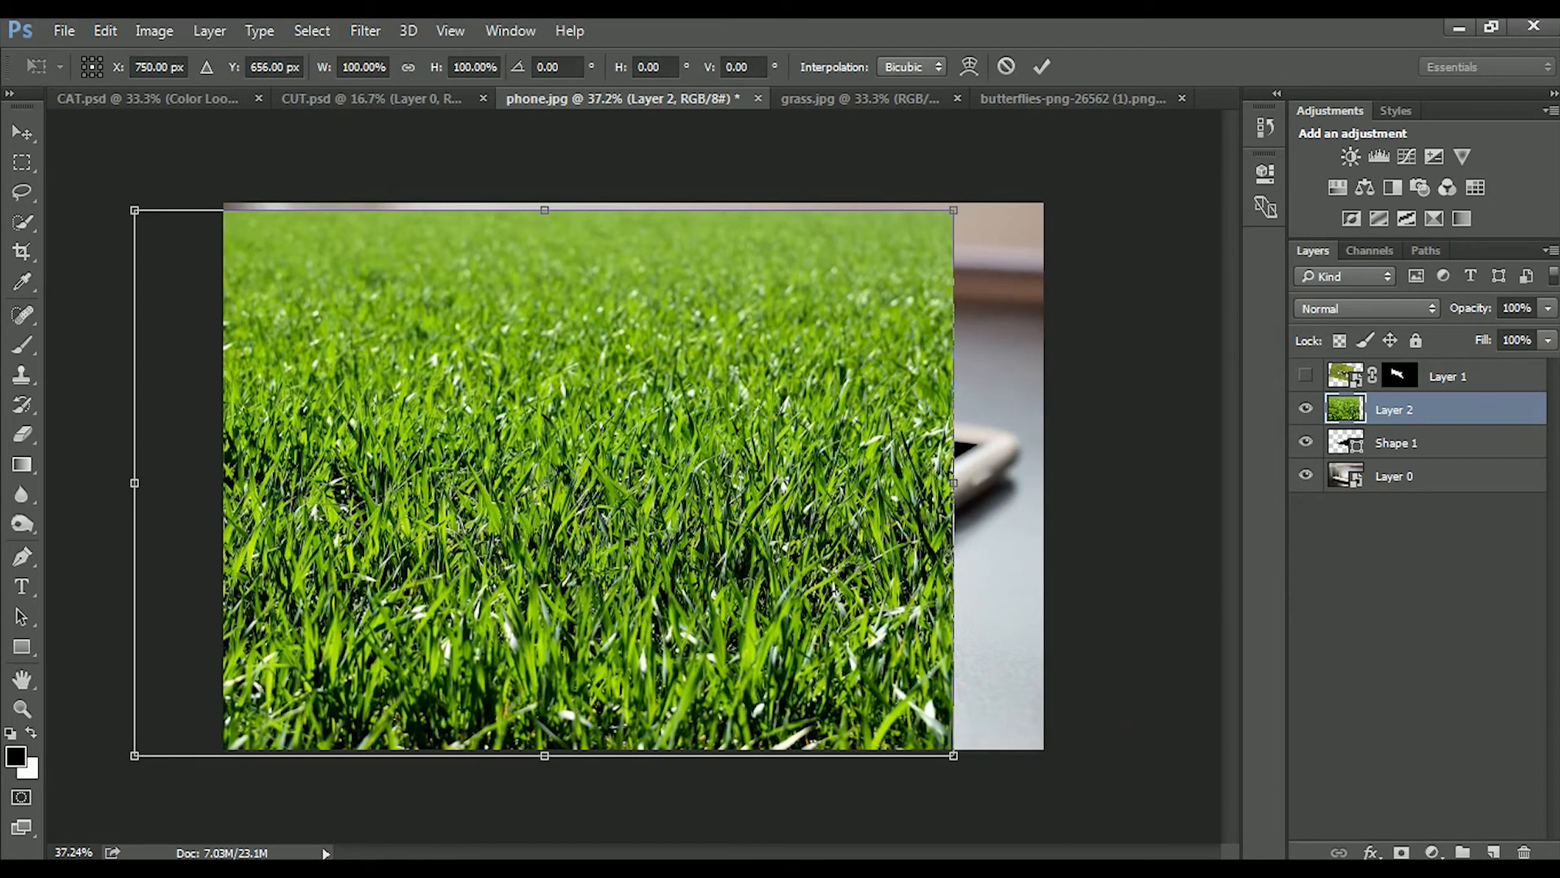
drag(947, 213, 715, 395)
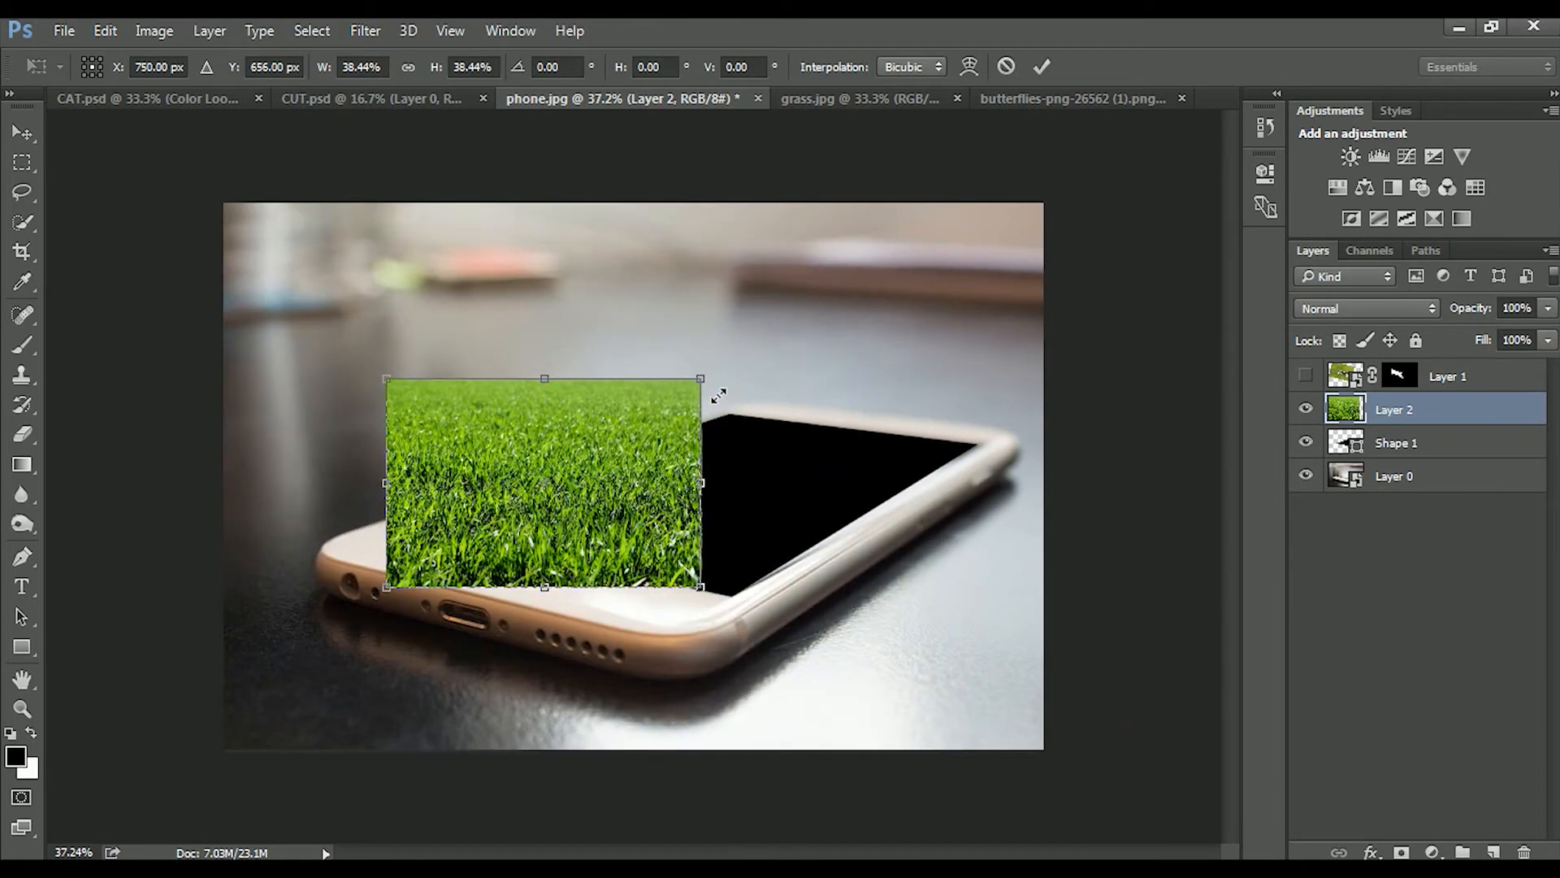
key(ctrl+0)
scroll(680, 491, up, 5)
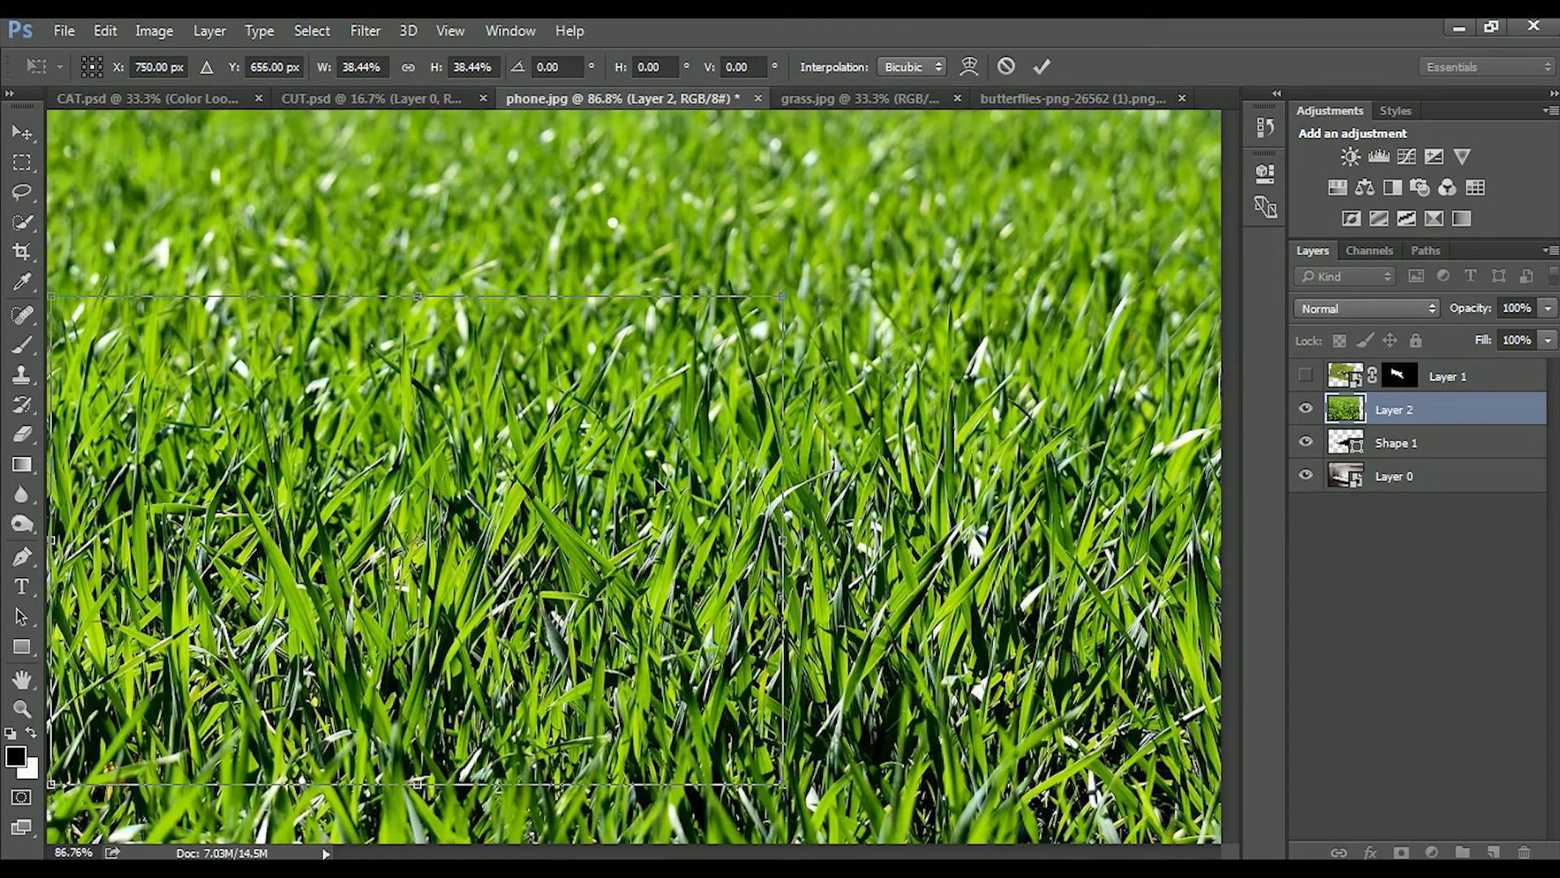
scroll(680, 490, down, 3)
scroll(680, 490, down, 3)
drag(622, 499, 603, 558)
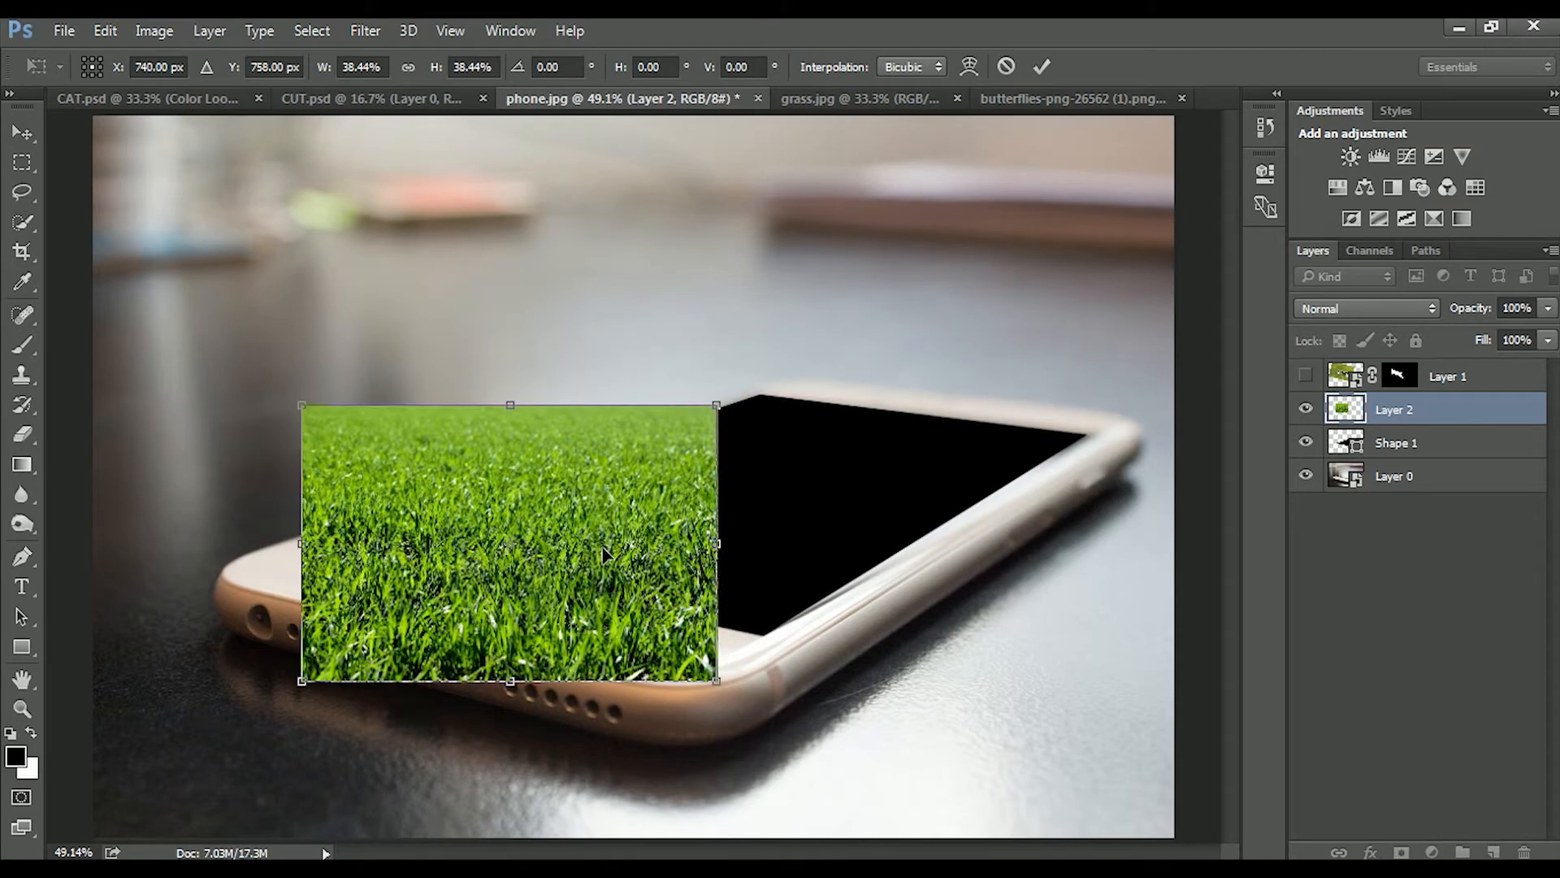
drag(723, 422, 712, 416)
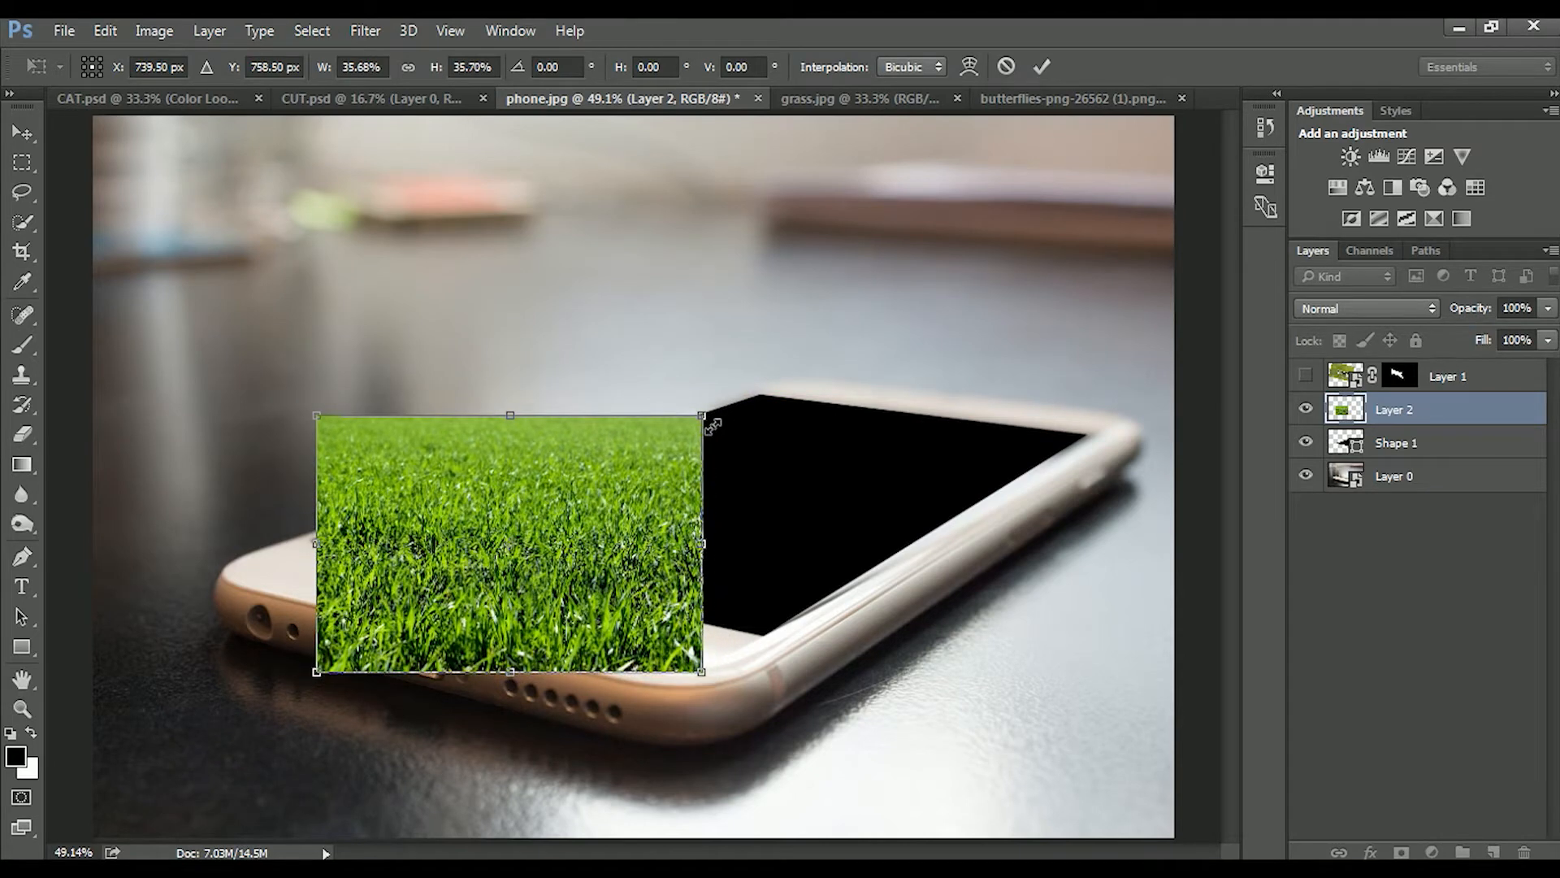
mouse_move(637, 571)
mouse_down()
mouse_move(645, 561)
mouse_move(611, 561)
mouse_up()
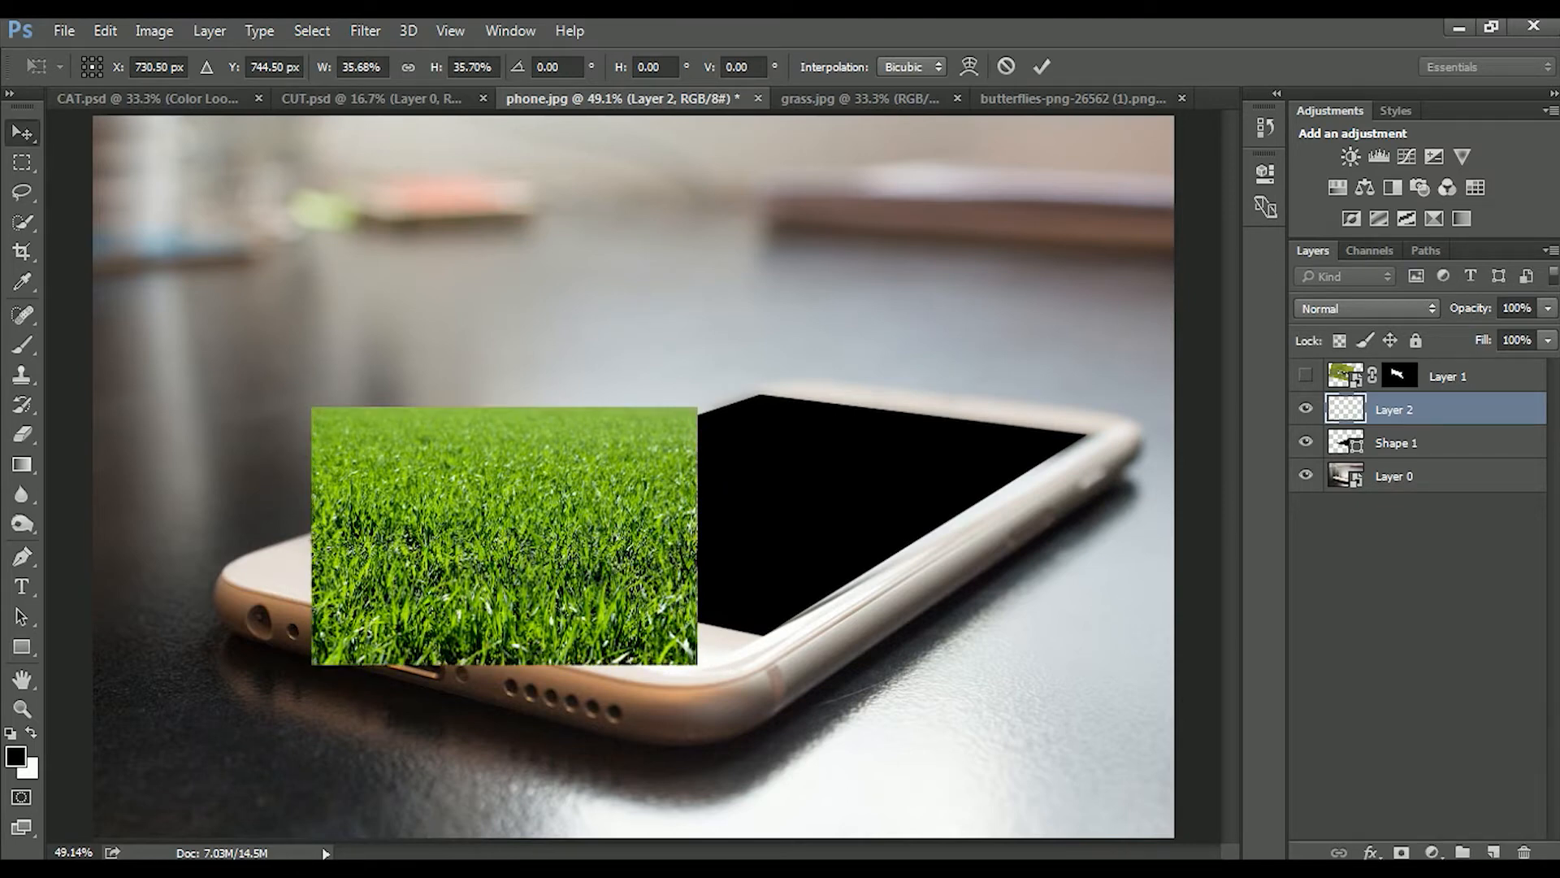
key(Return)
drag(612, 558, 569, 550)
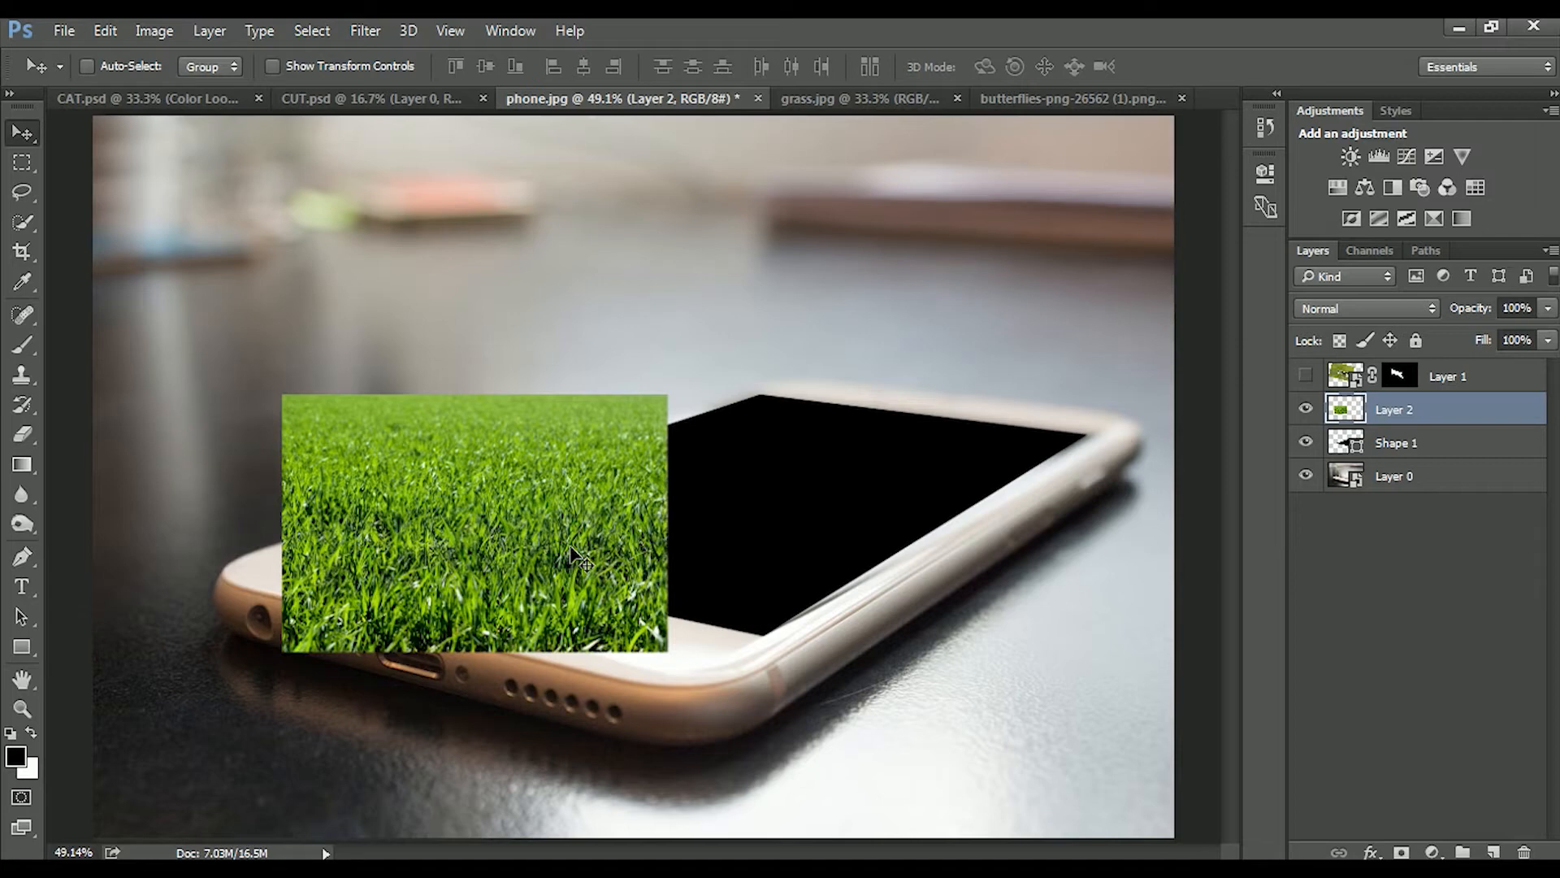
Convert the grass layer above the black screen shape to a smart object.
click(1433, 443)
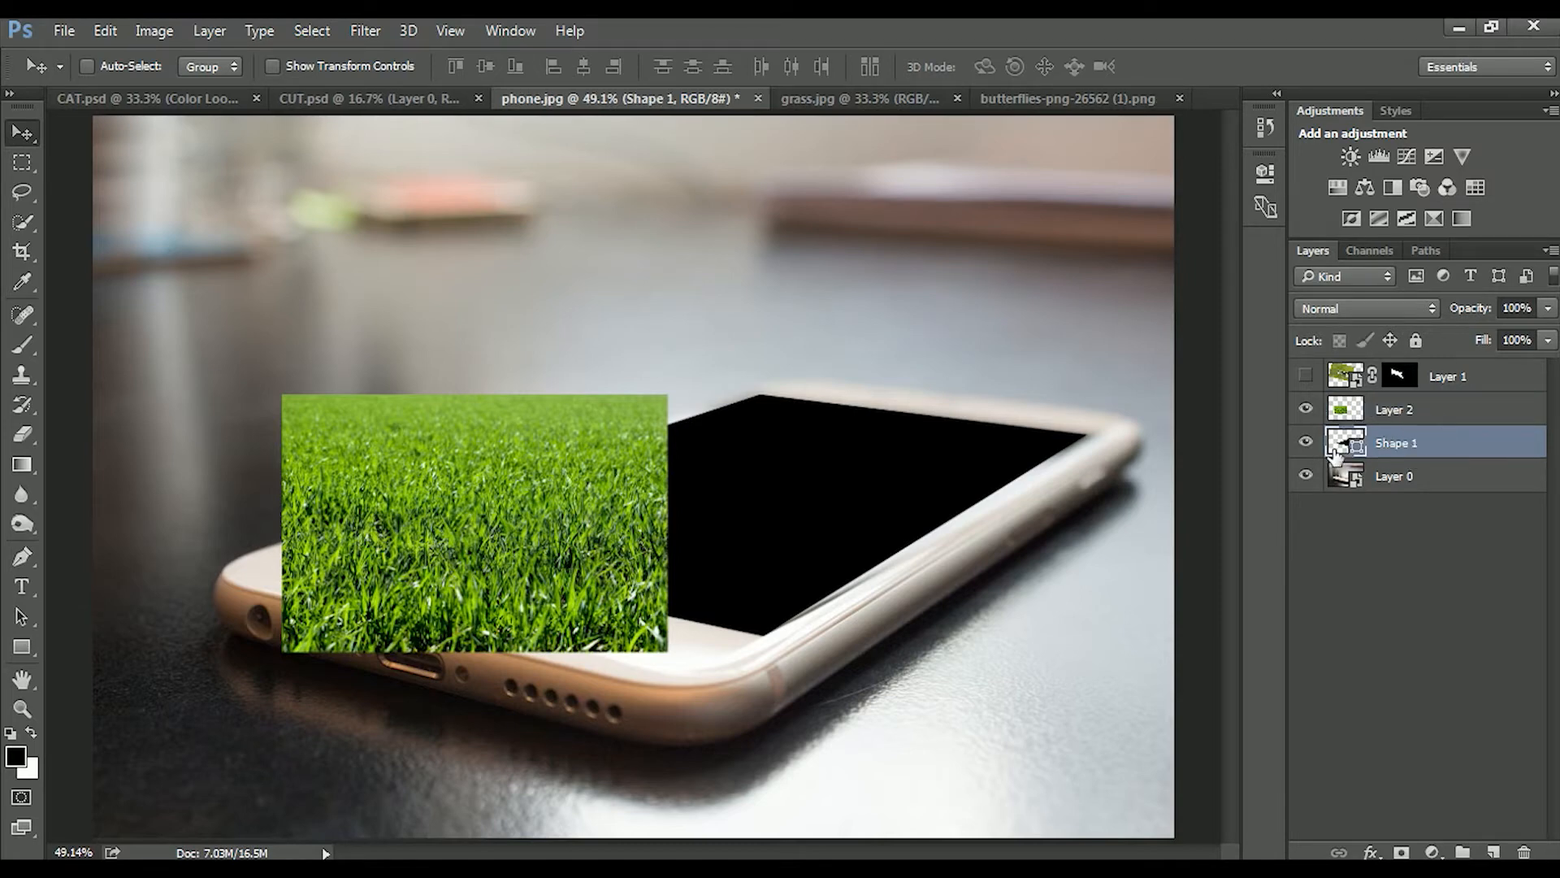
click(1437, 413)
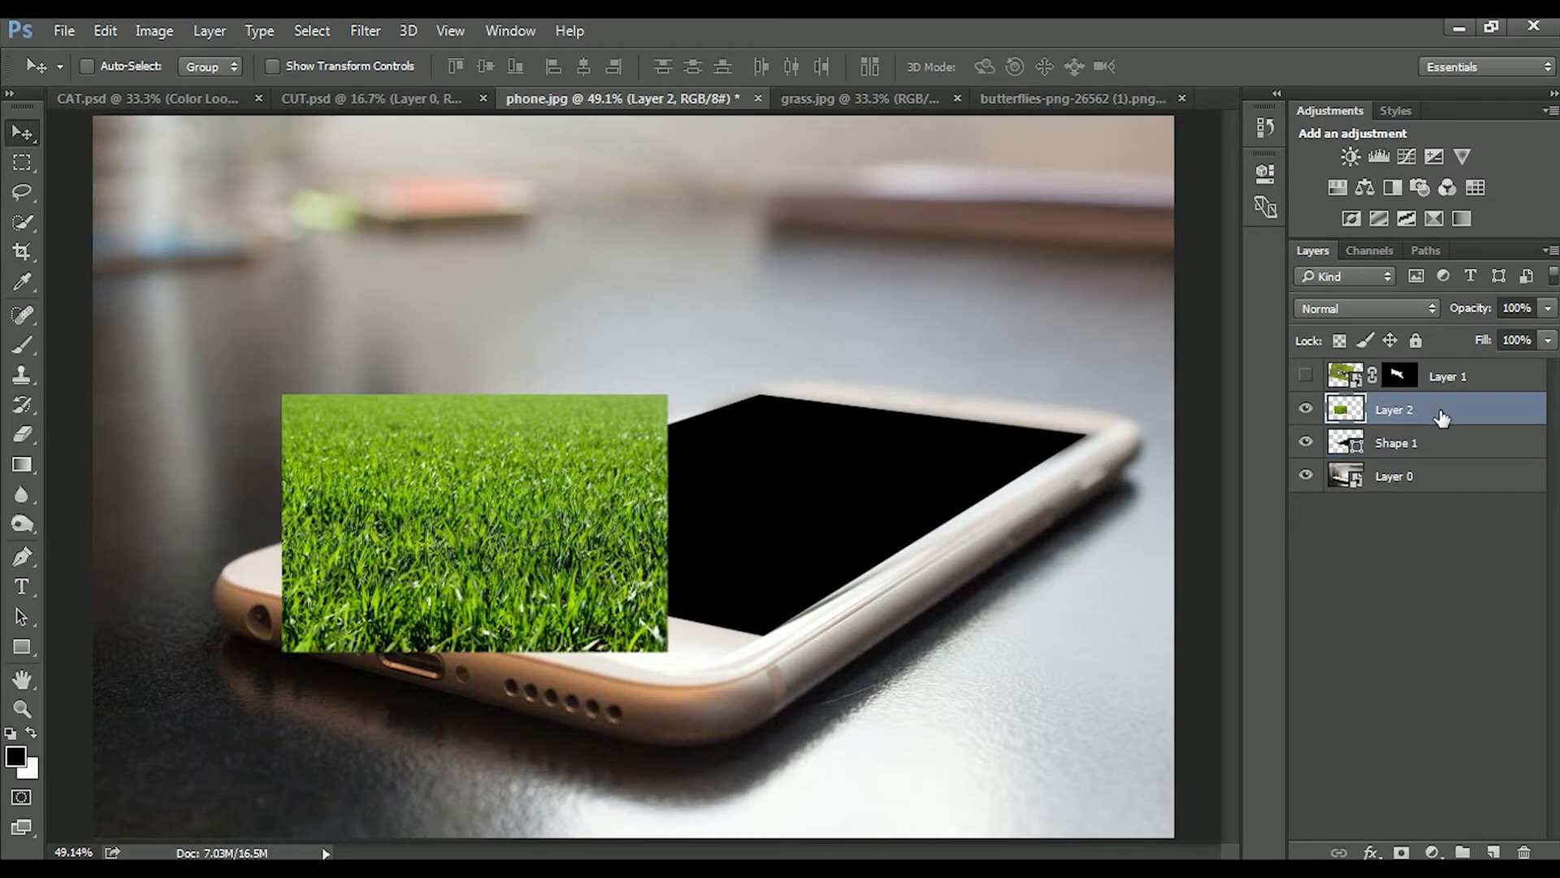
right_click(1437, 415)
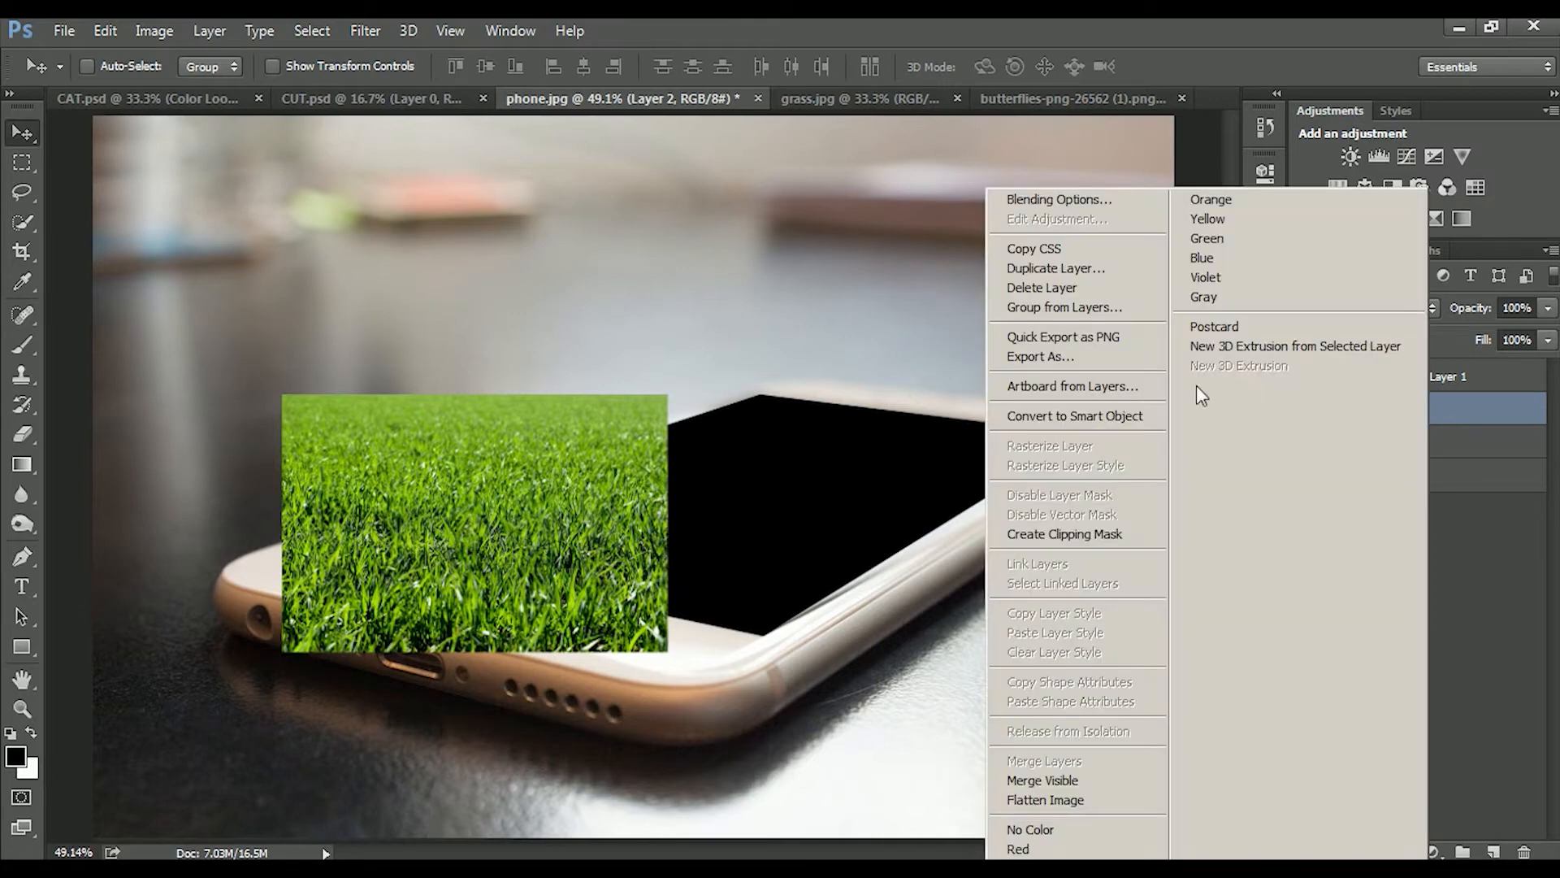
click(1075, 416)
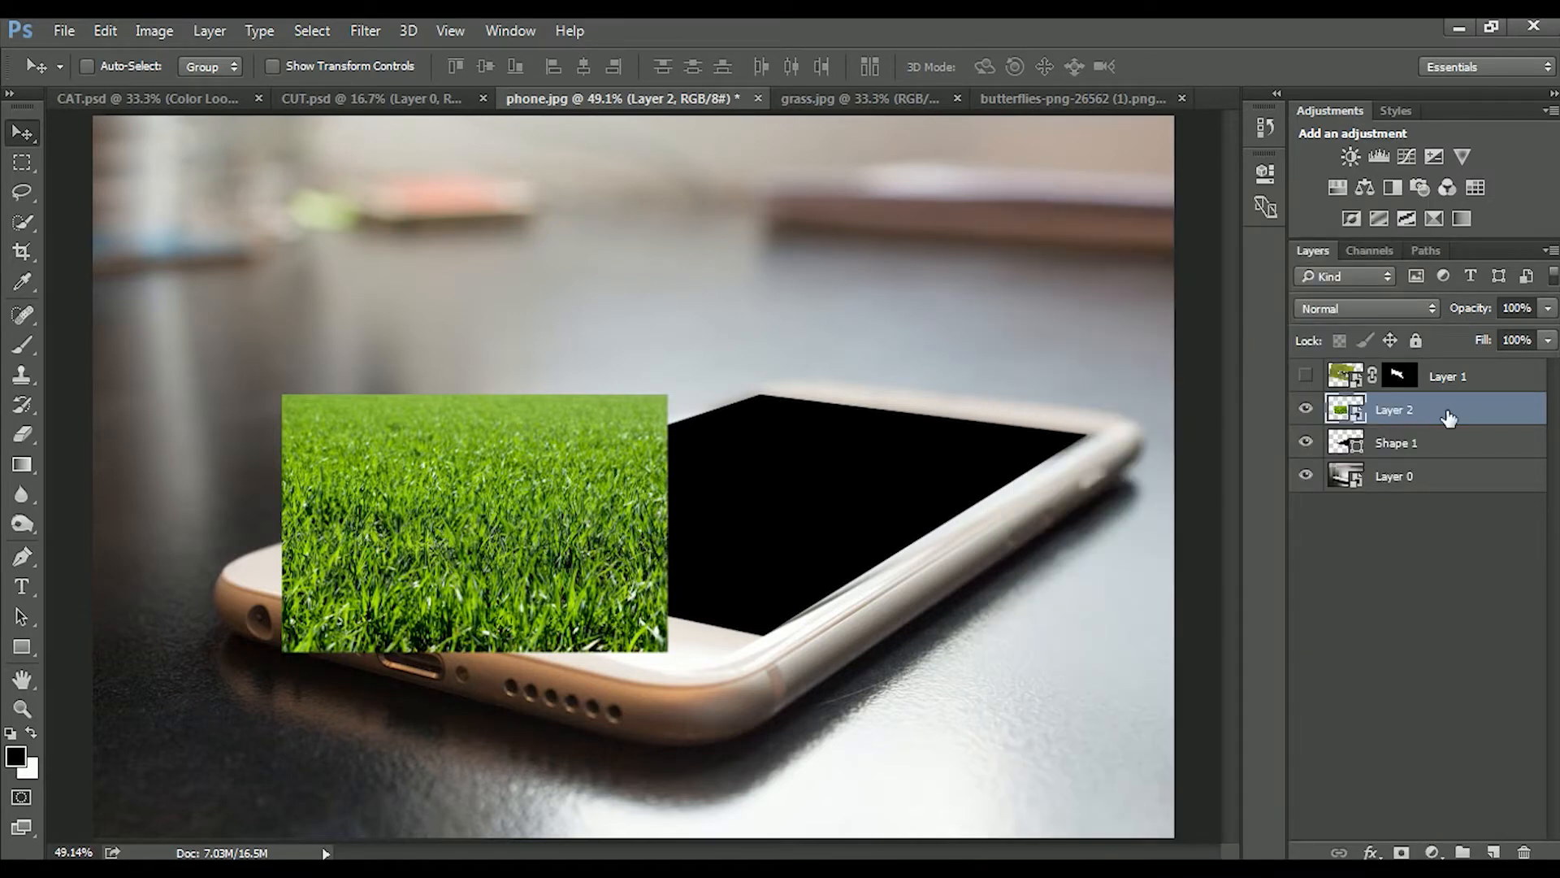
Clip the grass smart object to the black screen shape with a clipping mask.
right_click(1415, 431)
click(1447, 418)
click(1449, 418)
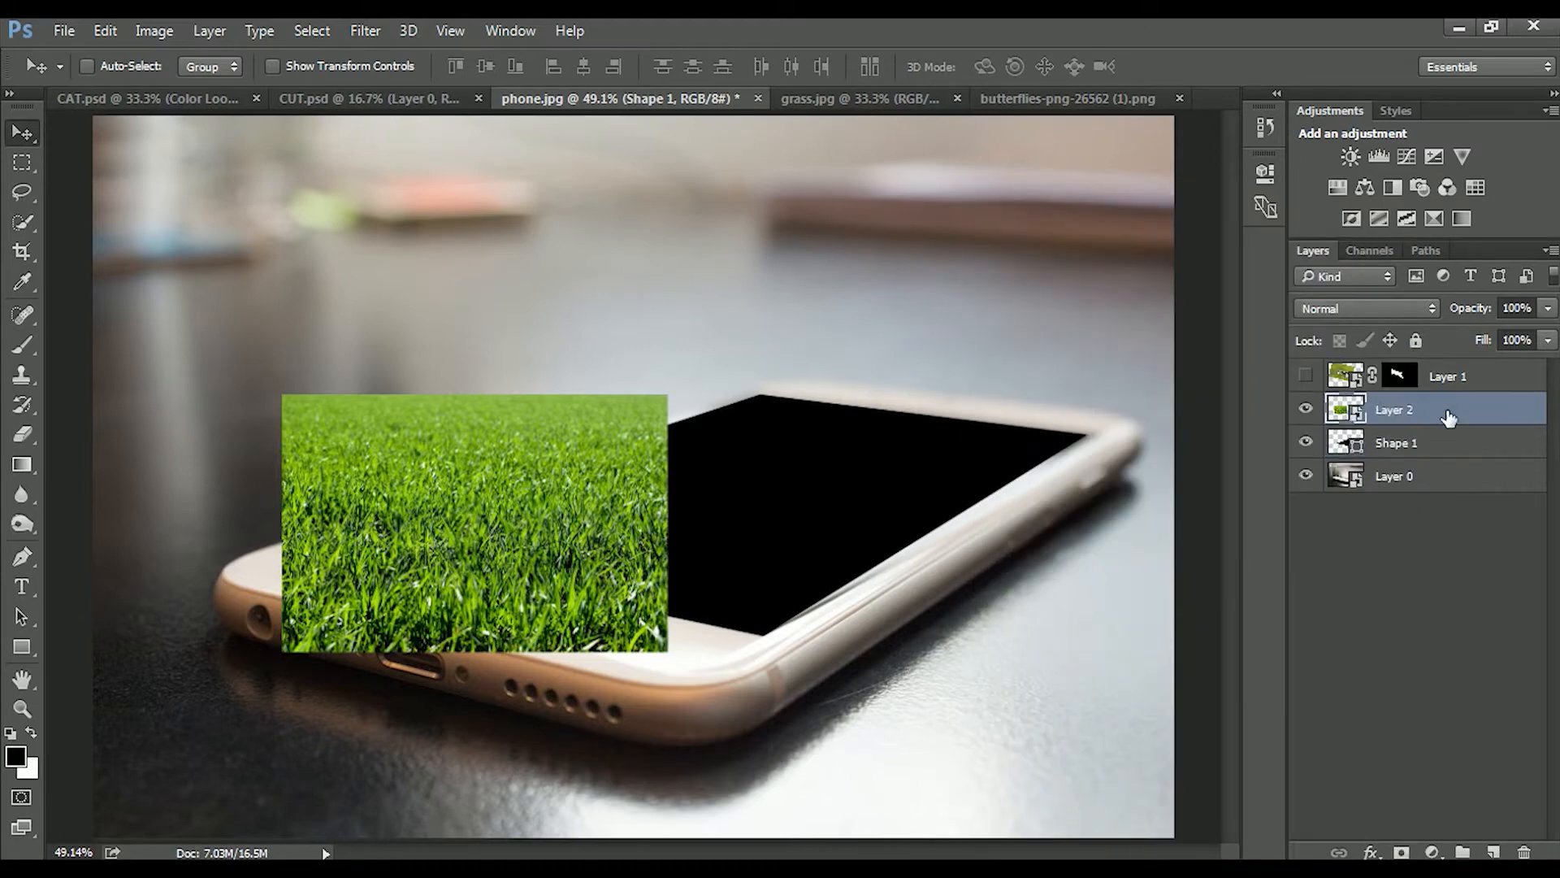
right_click(1450, 418)
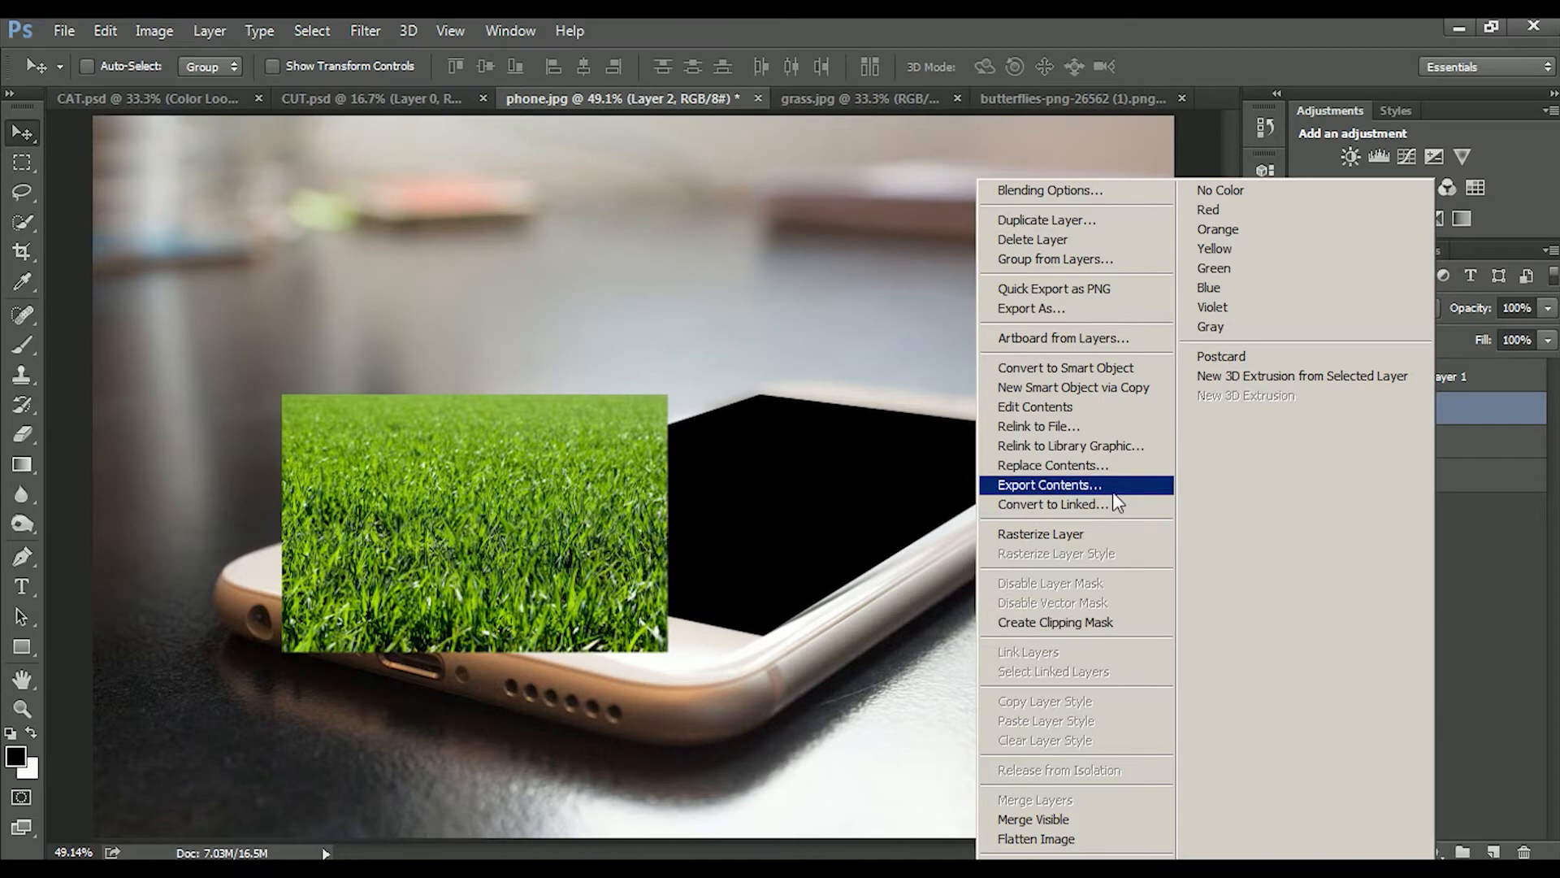
click(1108, 624)
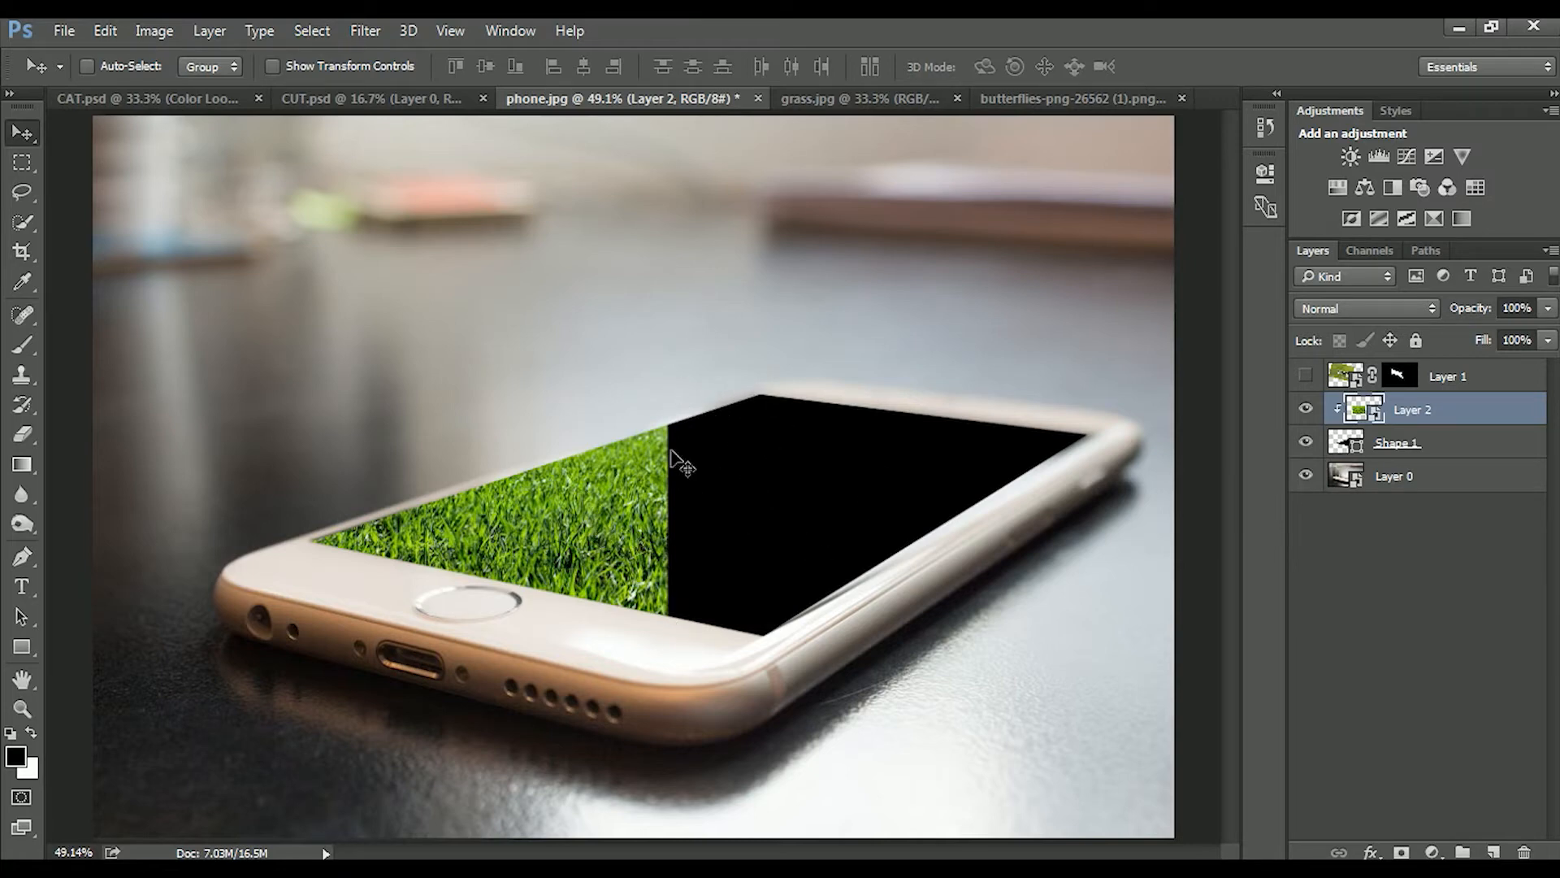
Duplicate the clipped grass layer and clip the duplicate to the black screen shape as well.
key(ctrl)
key(ctrl+j)
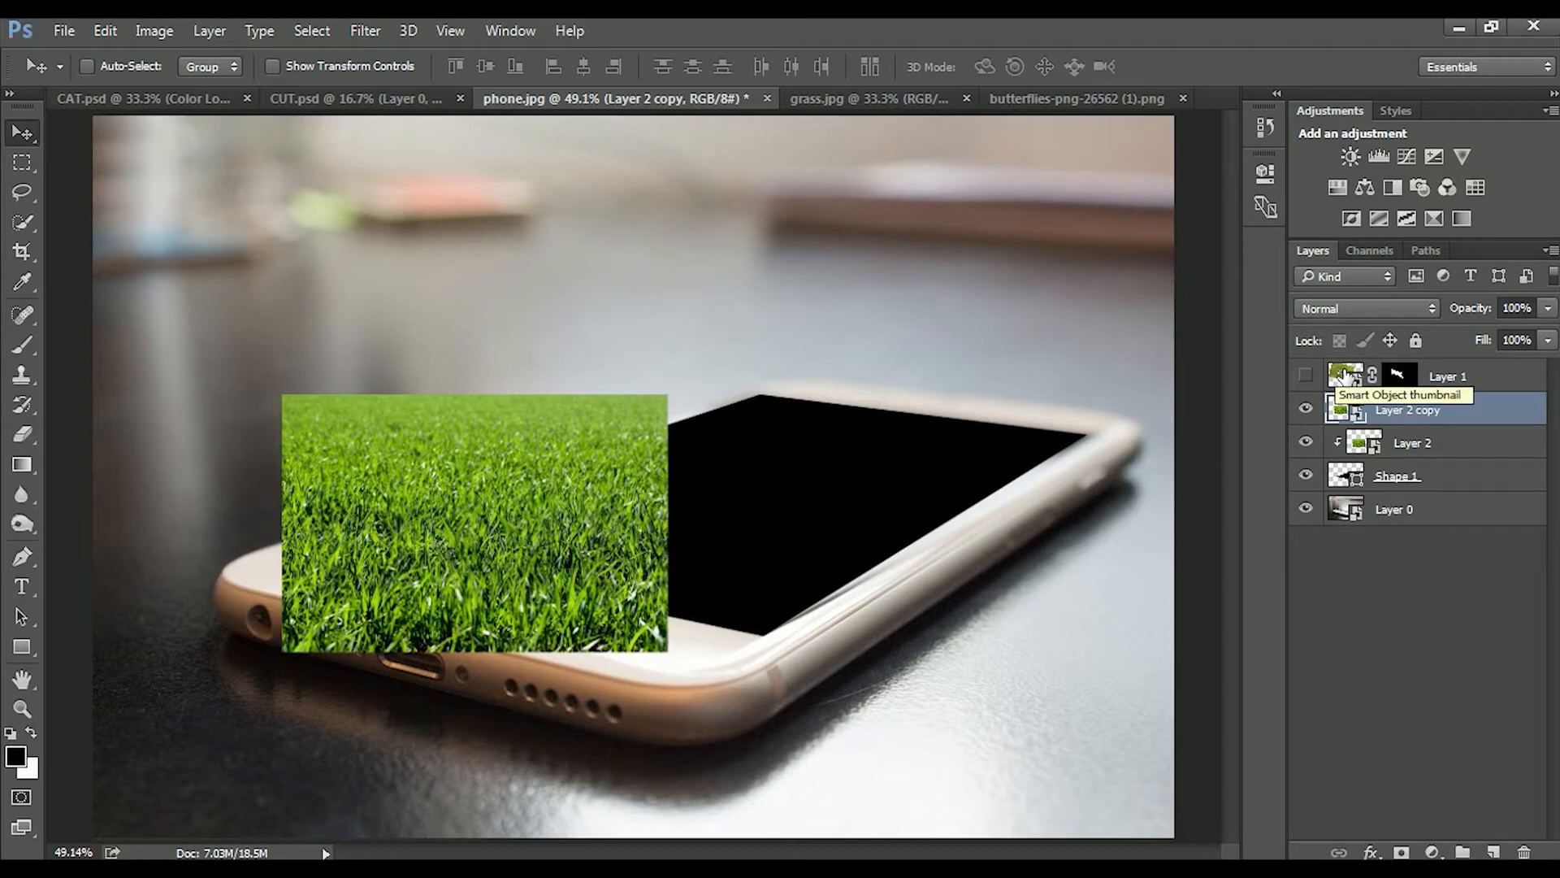
key(ctrl)
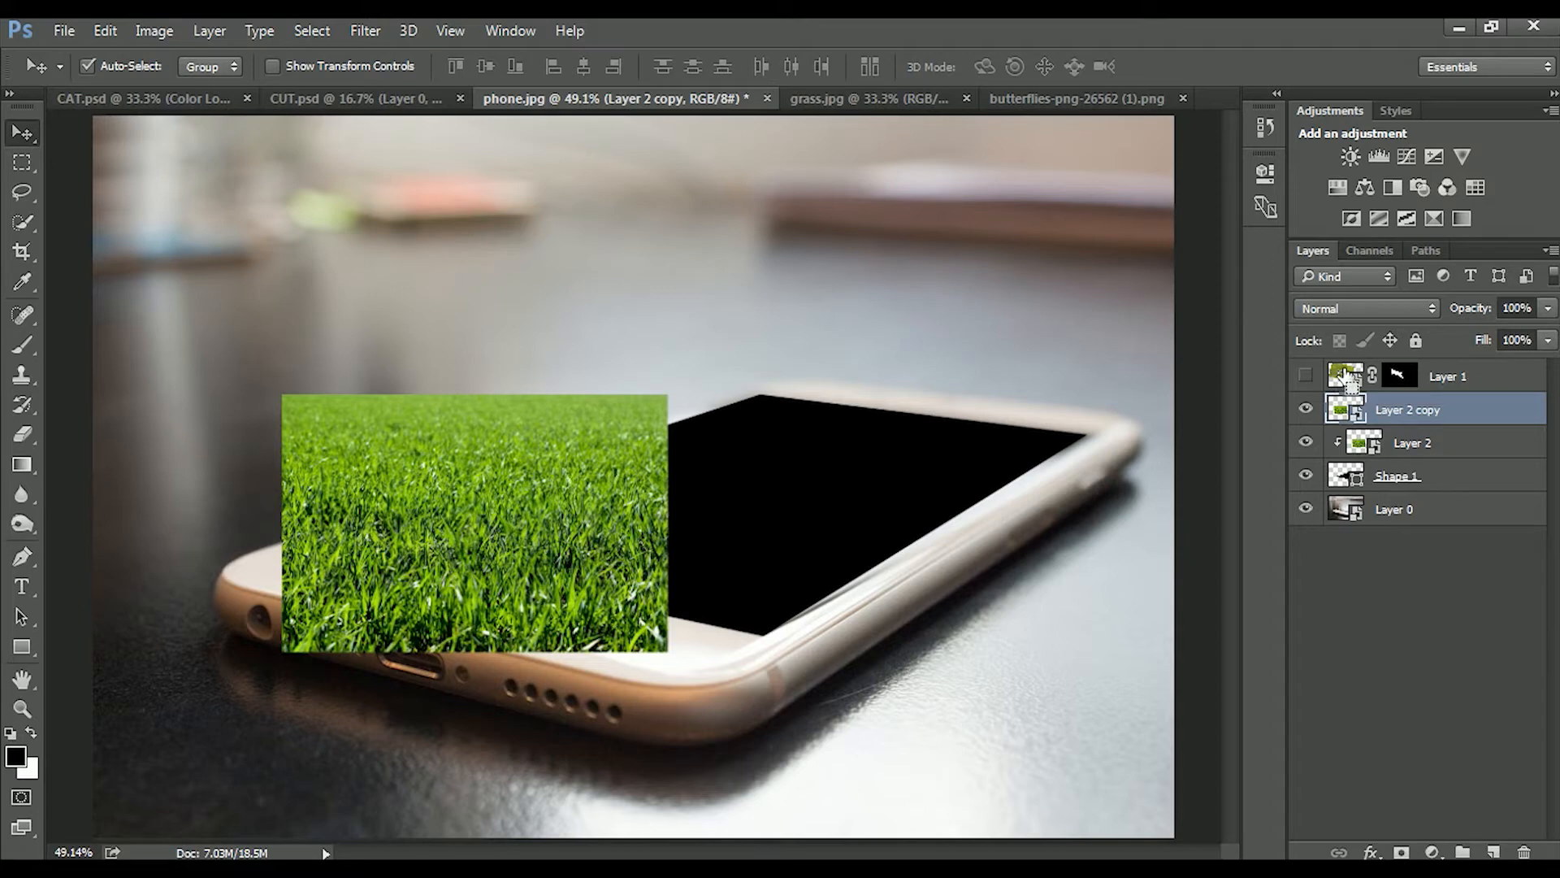
key(ctrl+alt+g)
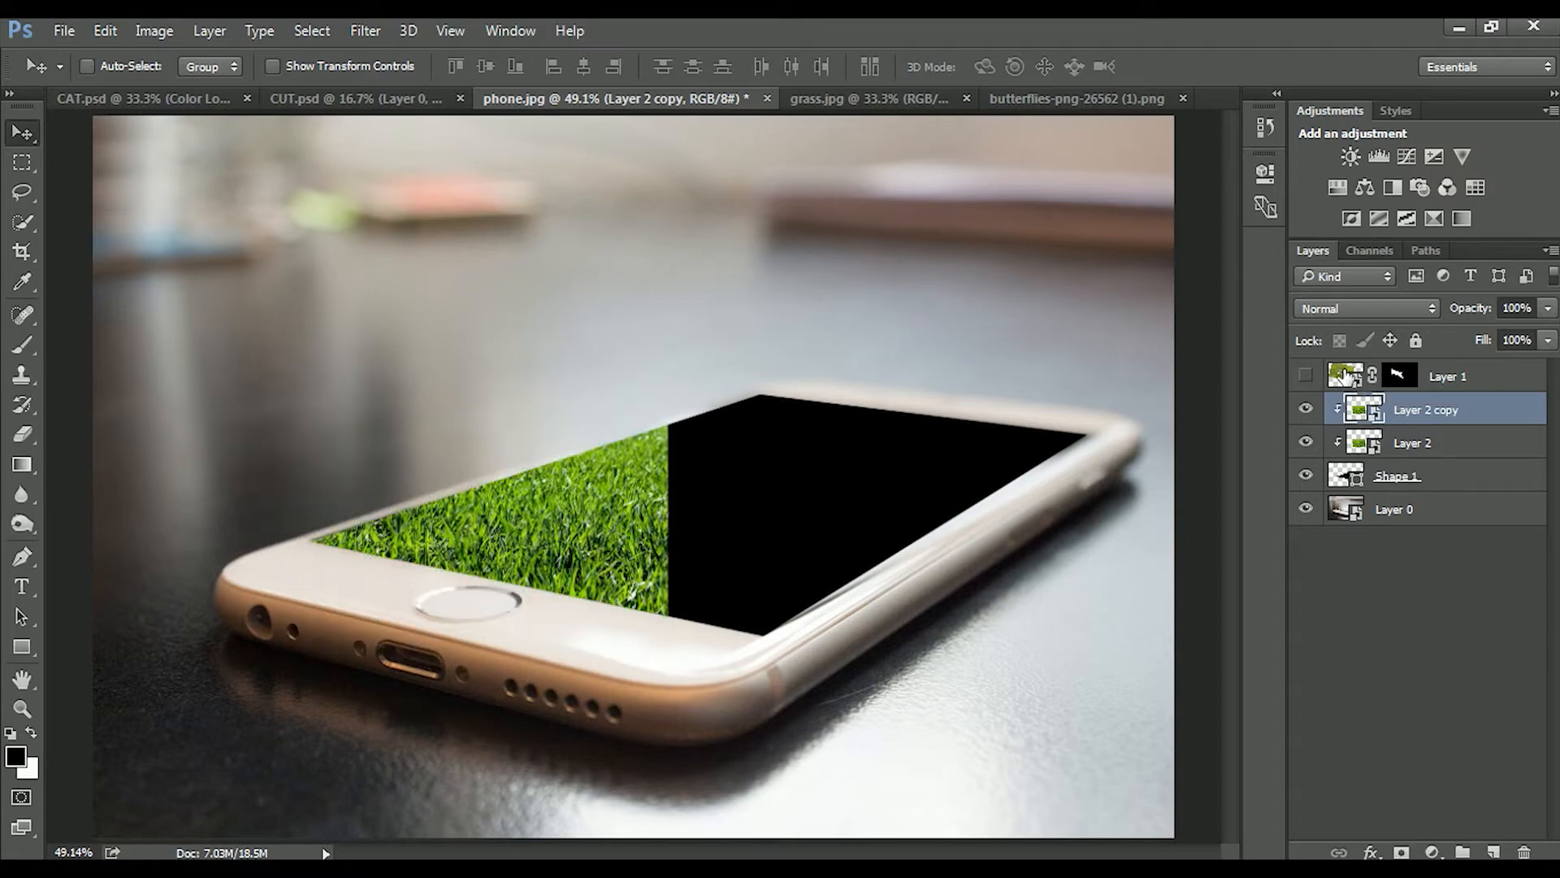
Move the grass duplicate toward the far end of the phone's screen, overlapping the first grass piece enough to blend the seam.
drag(665, 540, 992, 513)
drag(657, 527, 764, 515)
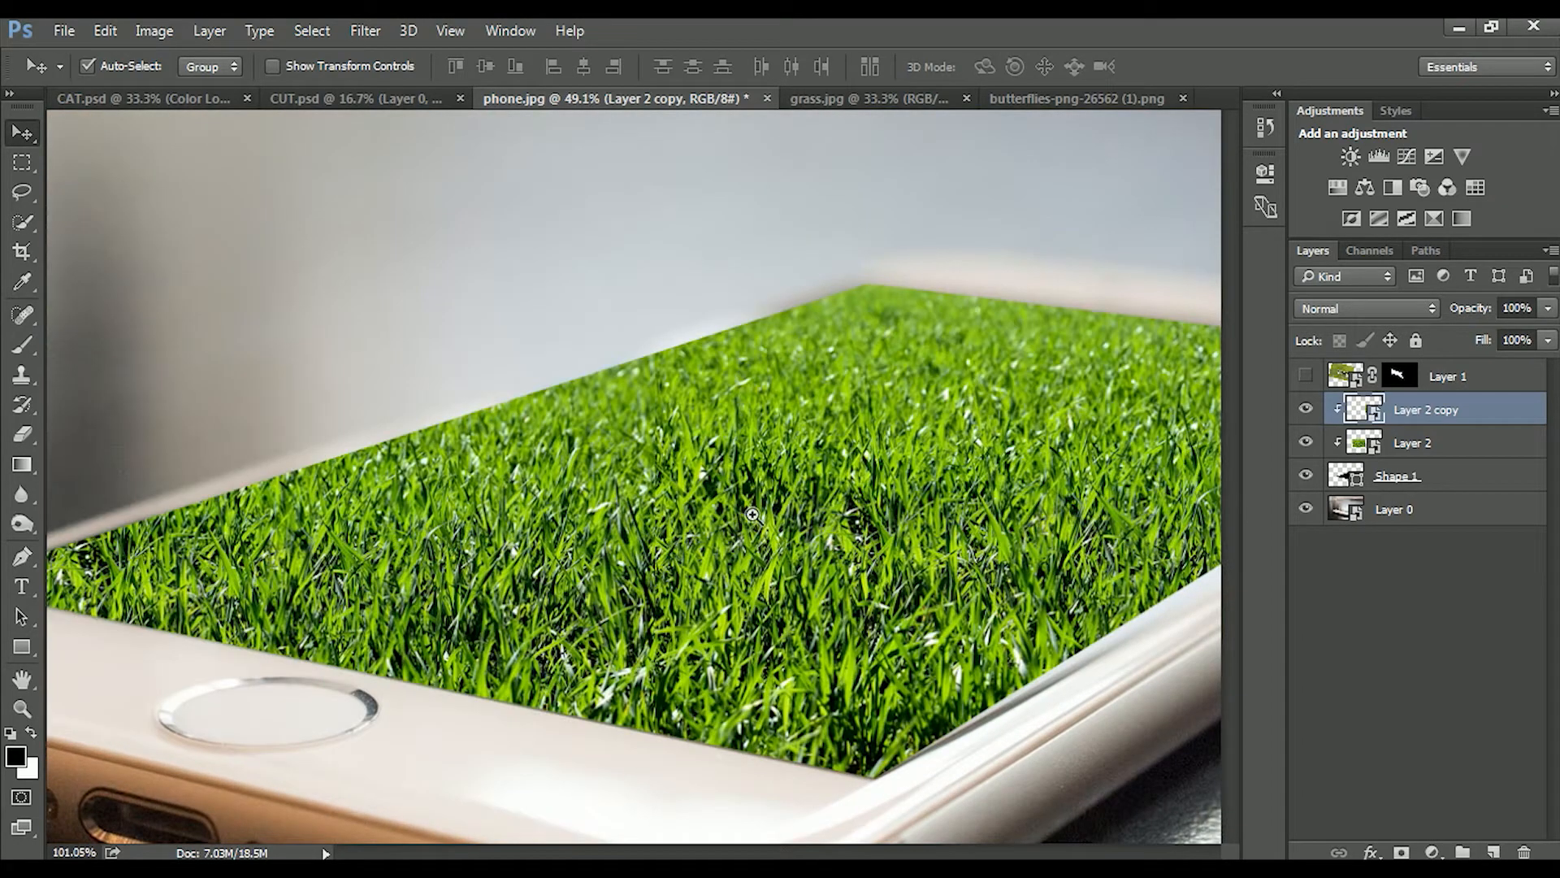
click(848, 525)
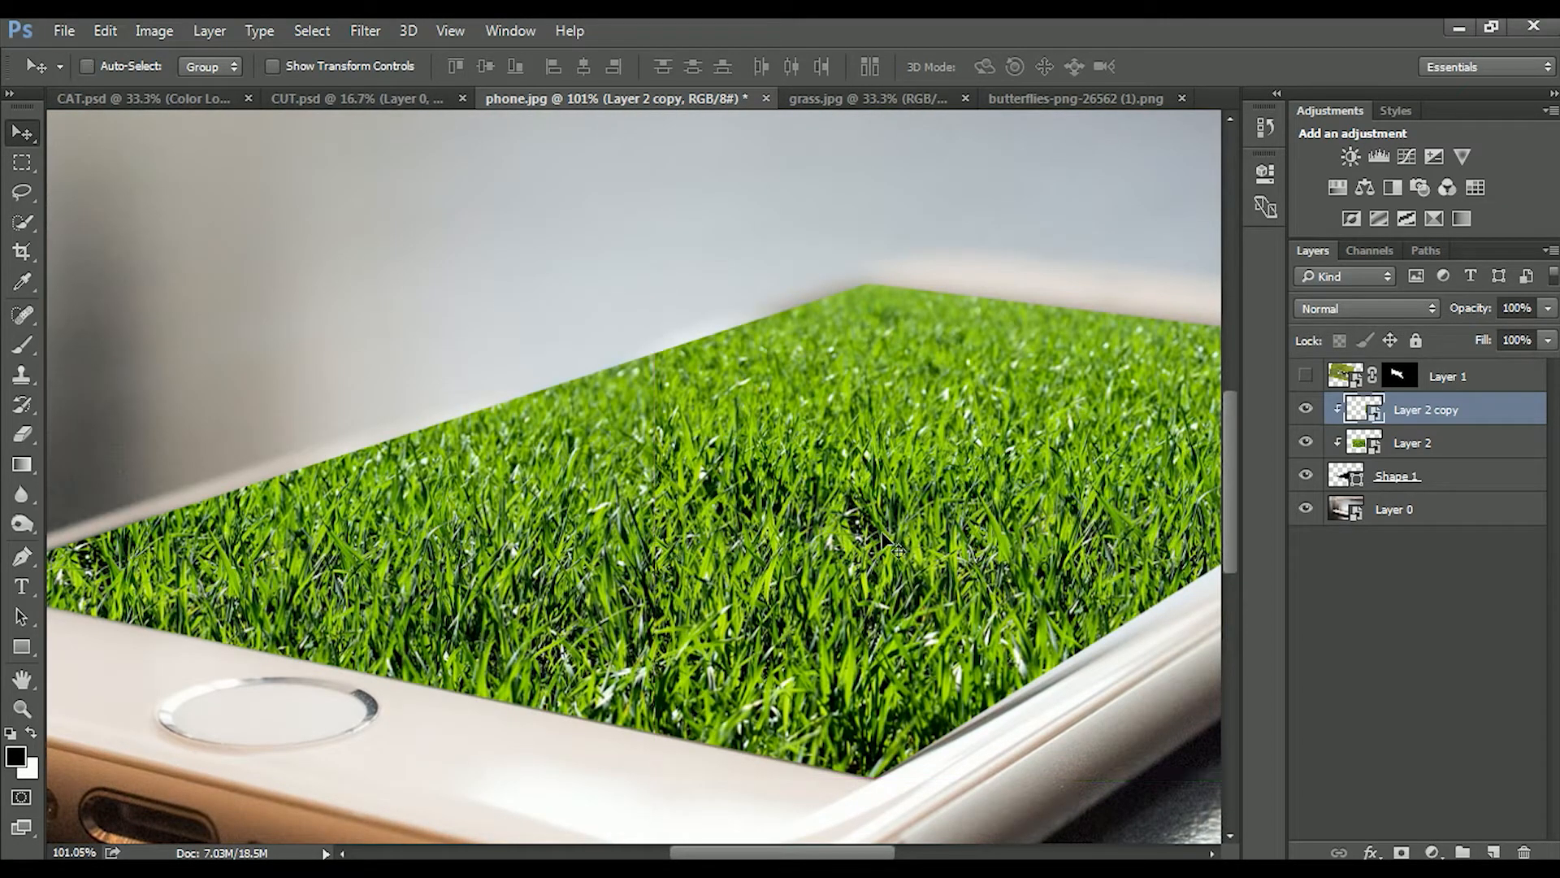
drag(867, 543, 762, 548)
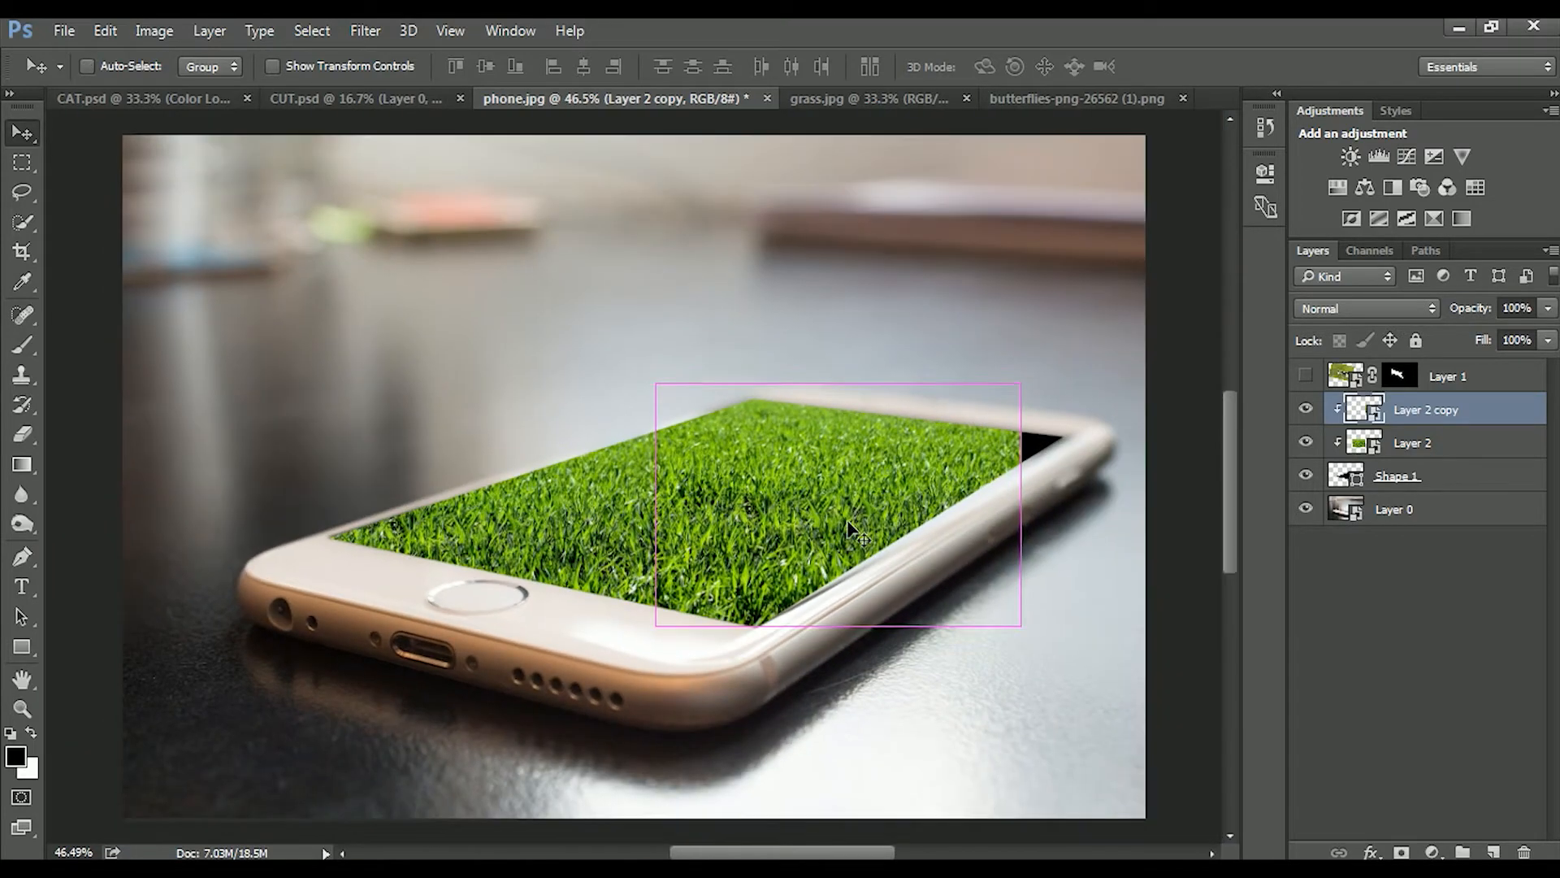
drag(845, 522, 821, 521)
drag(703, 525, 760, 556)
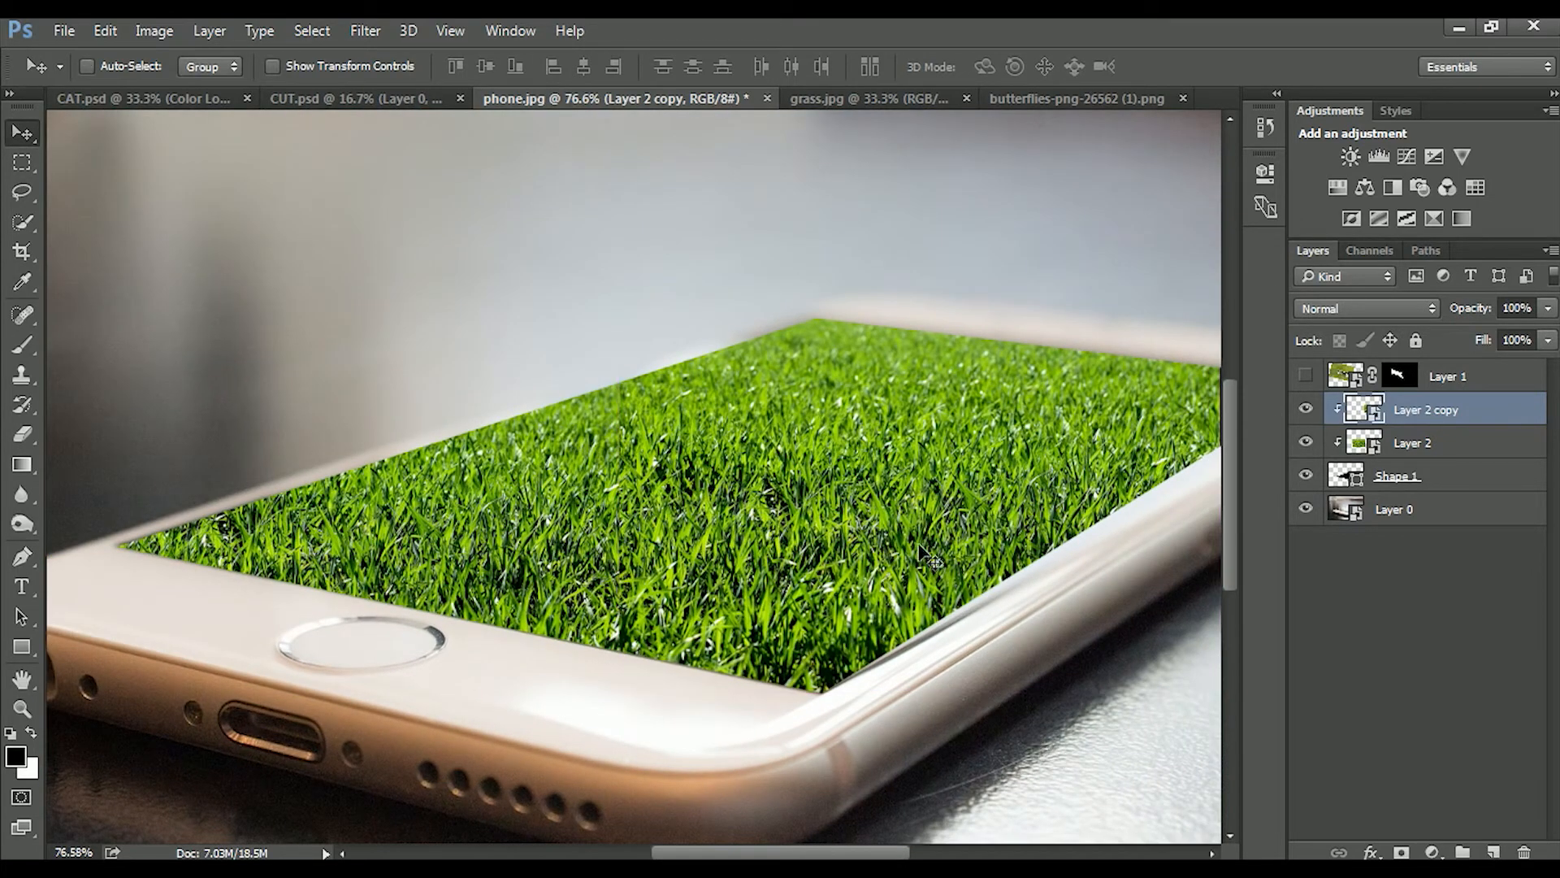
drag(926, 553, 786, 570)
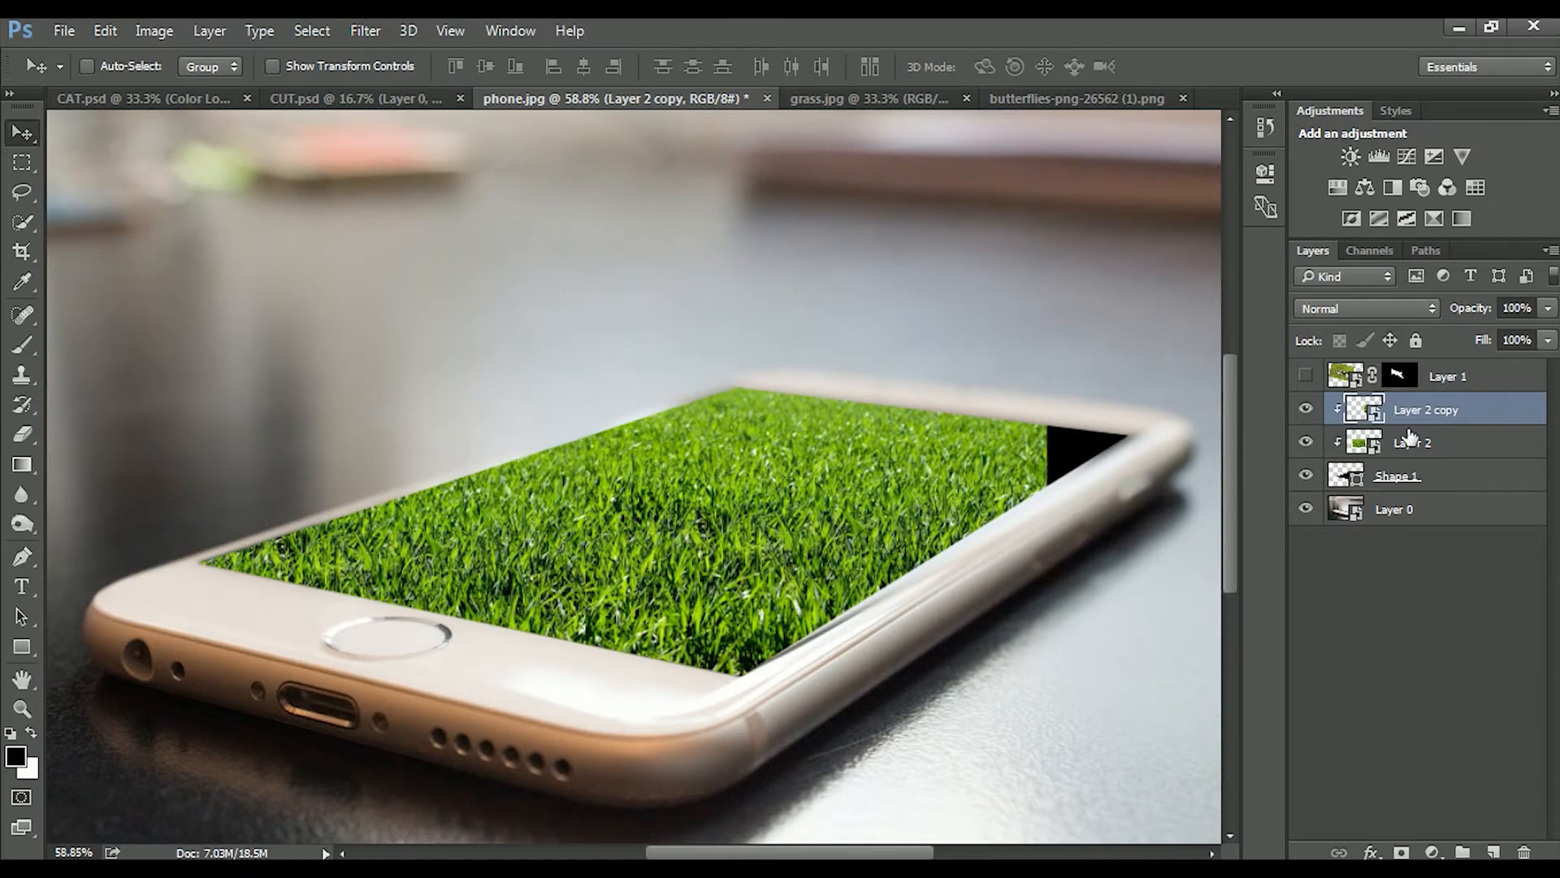
Cover the remaining black area at the screen's far end with a second clipped duplicate of the grass.
key(ctrl)
key(ctrl+j)
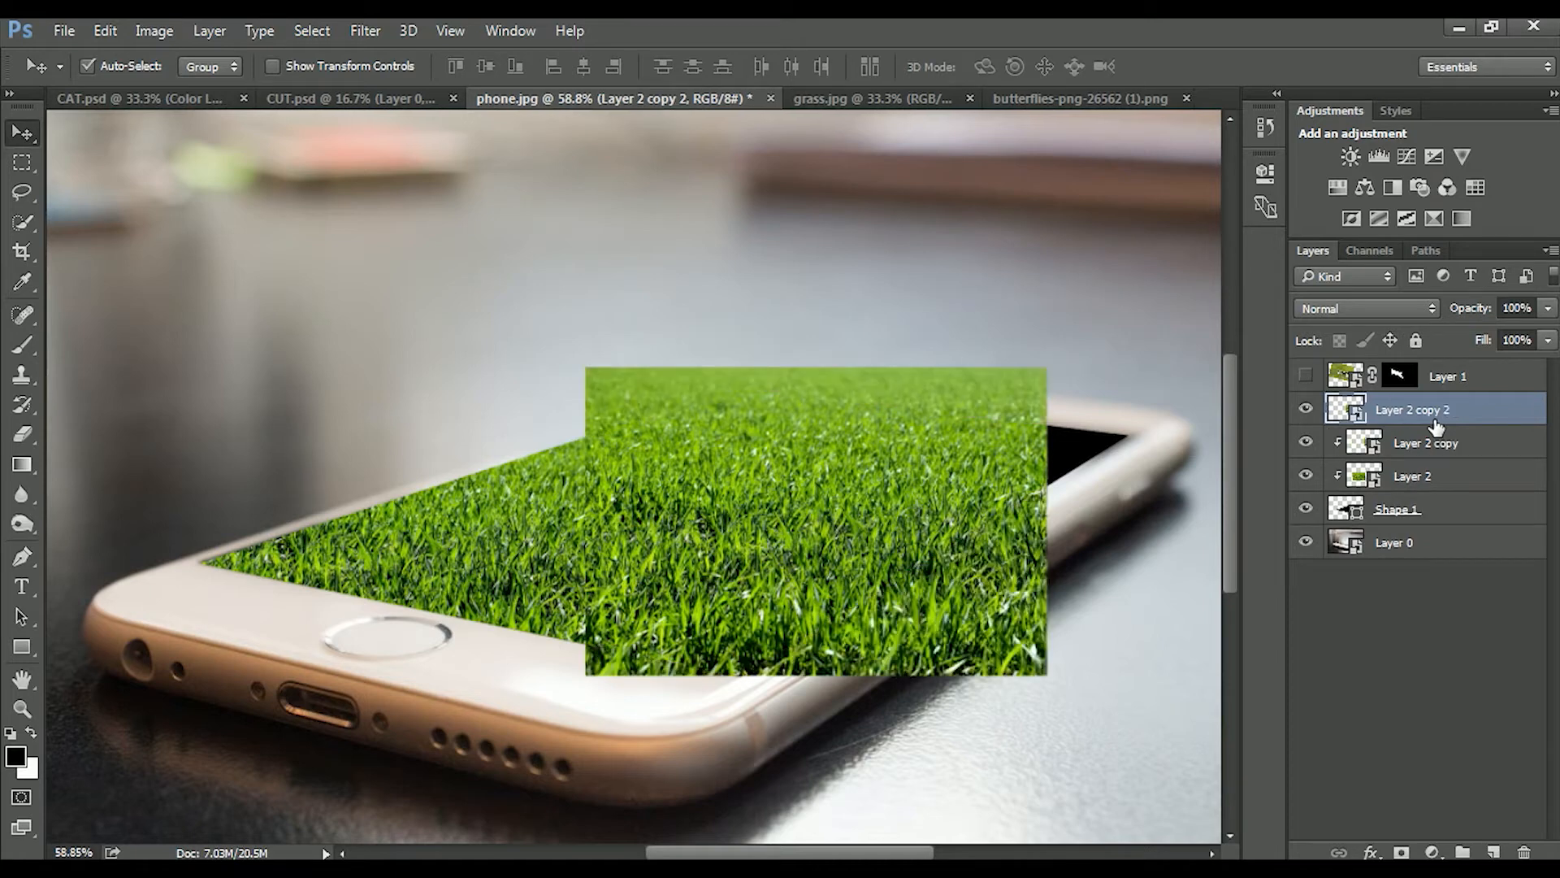
key(ctrl+alt+g)
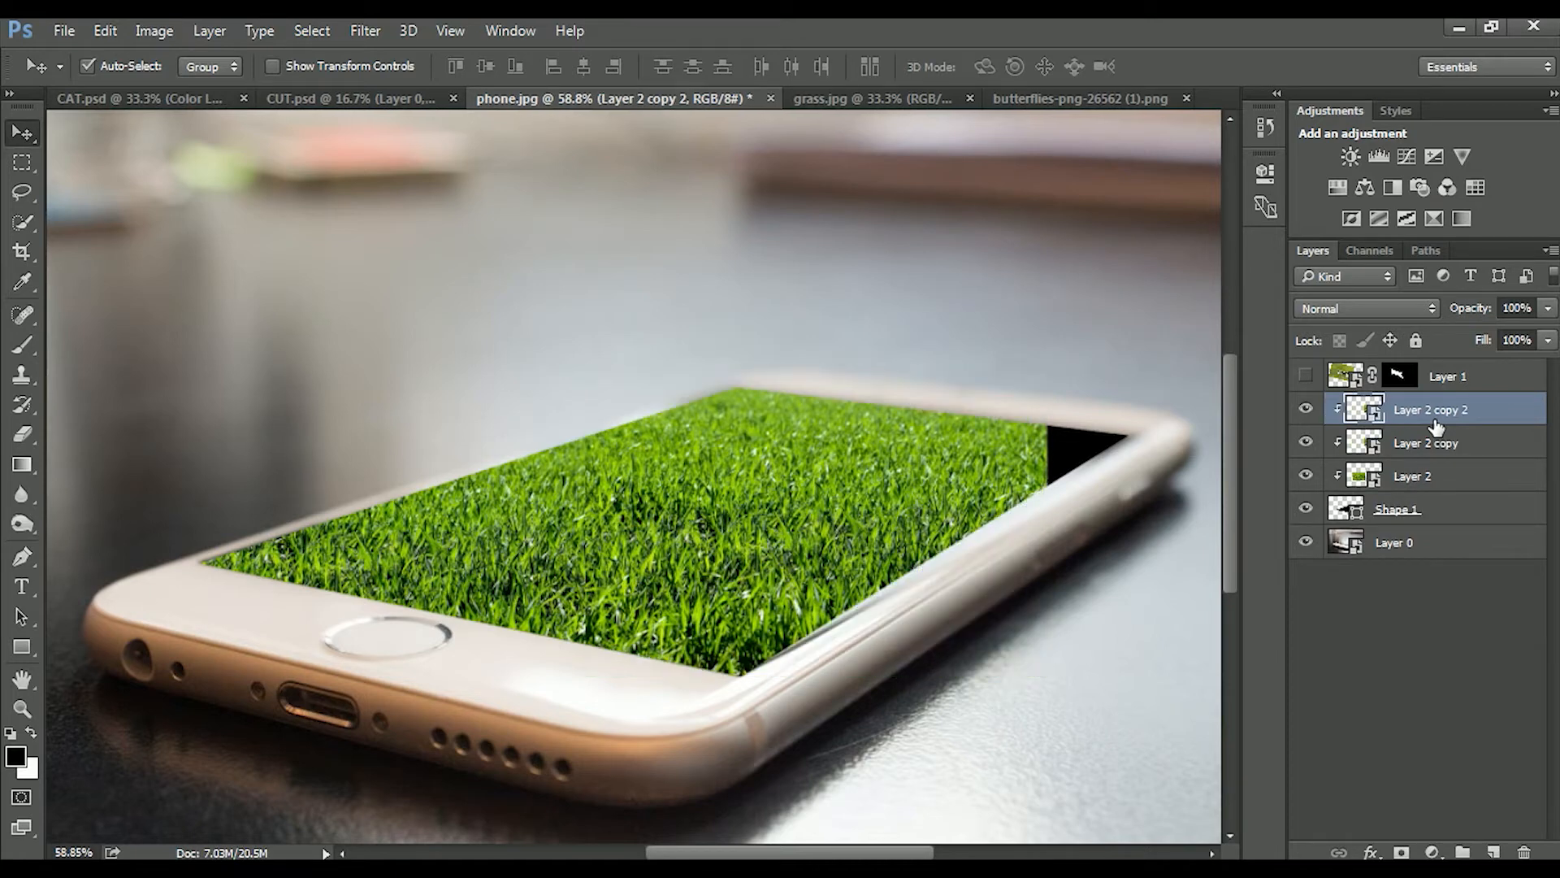
drag(858, 486, 936, 474)
mouse_move(1048, 475)
mouse_down()
mouse_move(1042, 538)
mouse_move(1021, 474)
mouse_up()
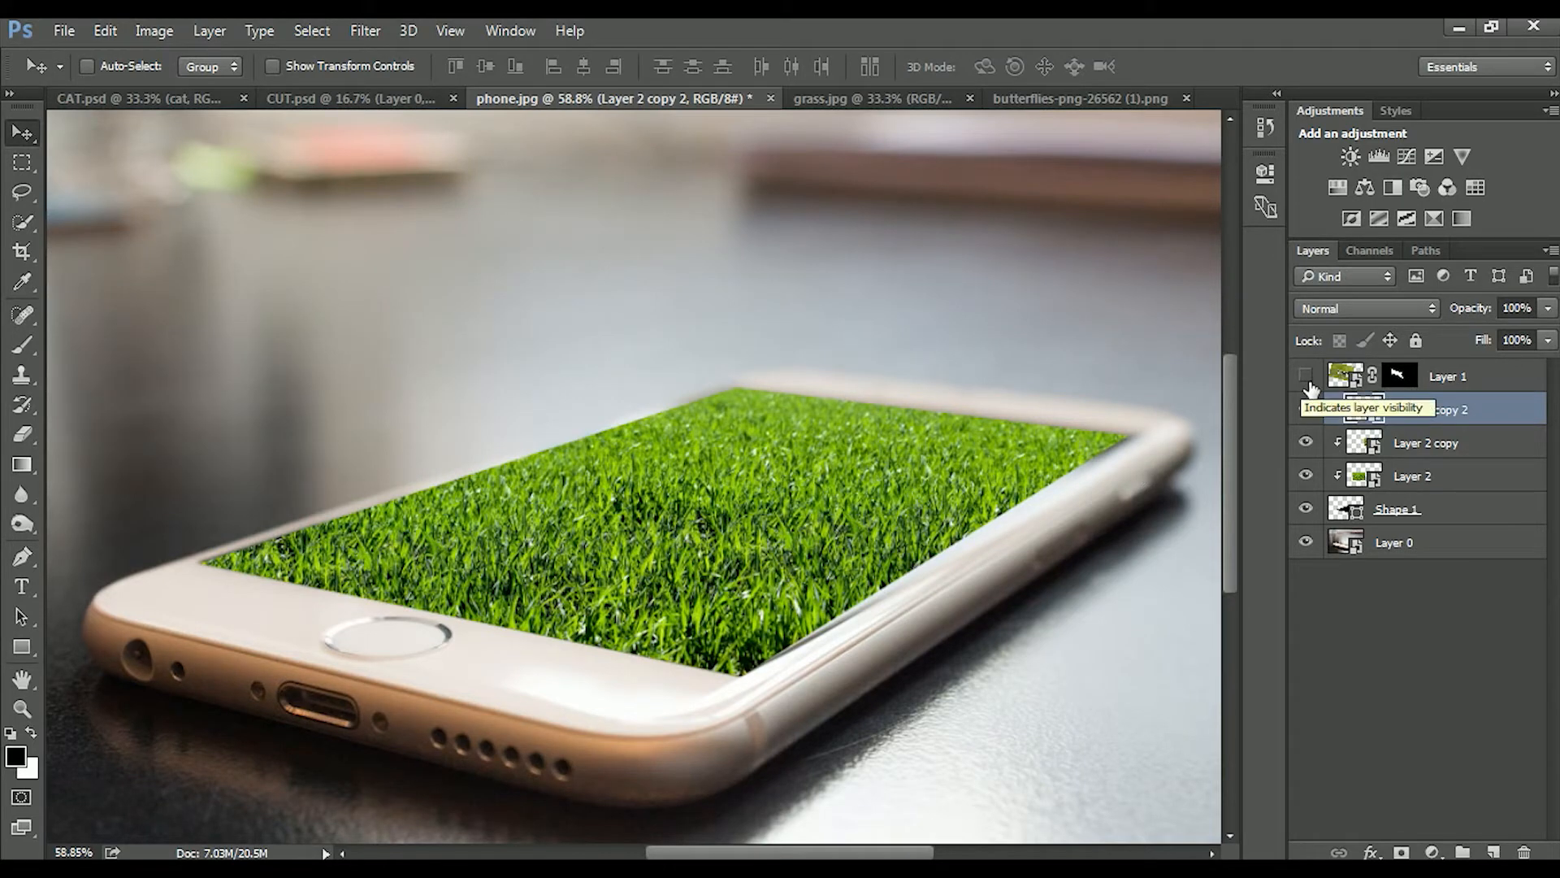
Show the cat layer and scale the cat down proportionally to about 88.5%.
click(1306, 377)
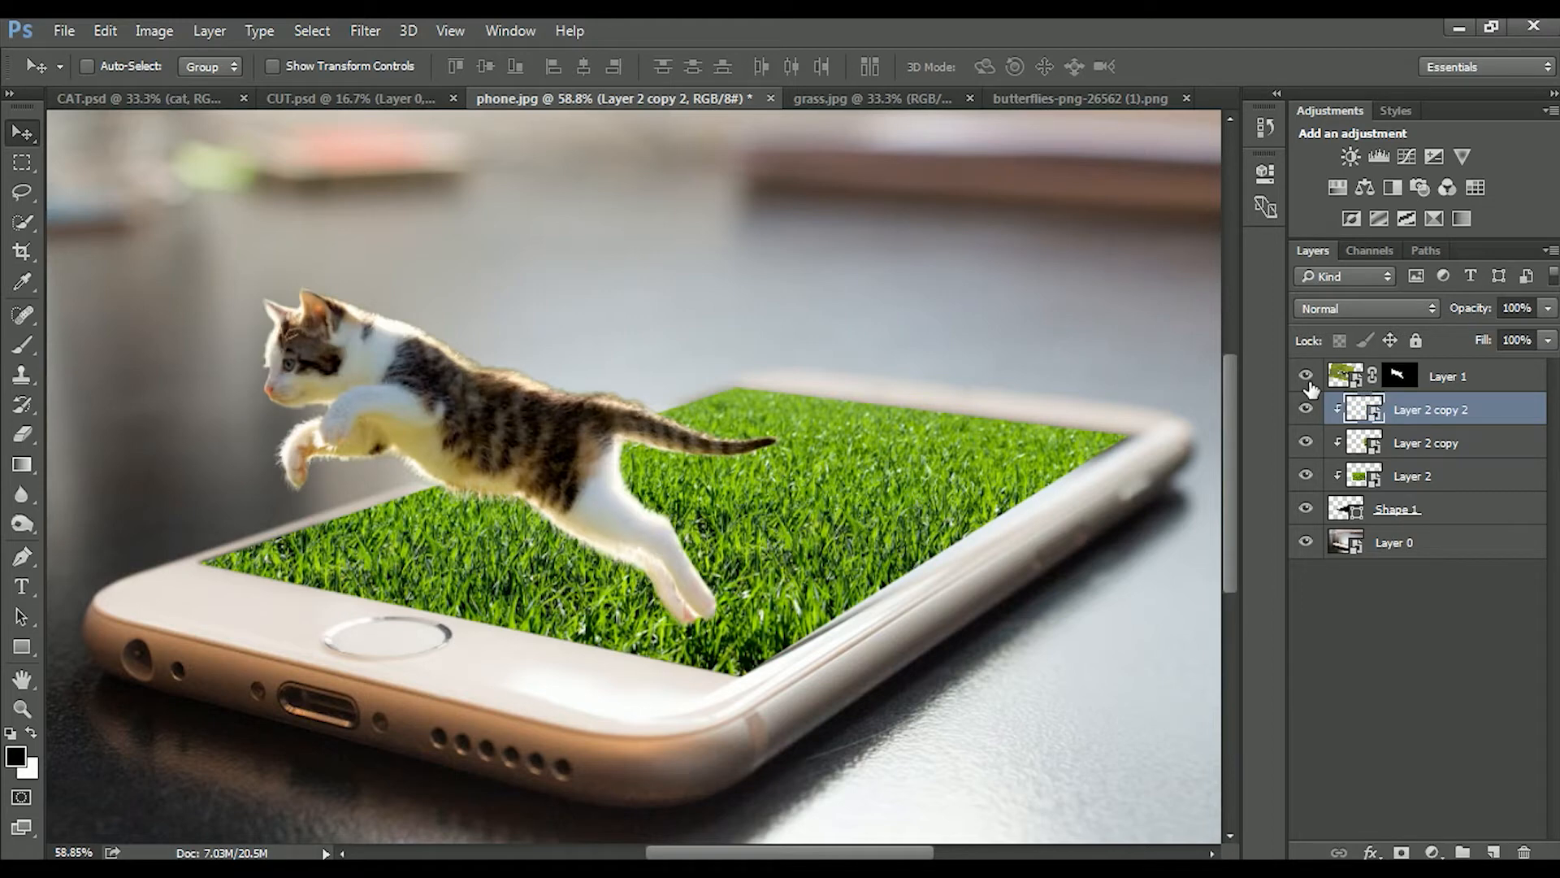
key(ctrl)
ctrl+click(584, 485)
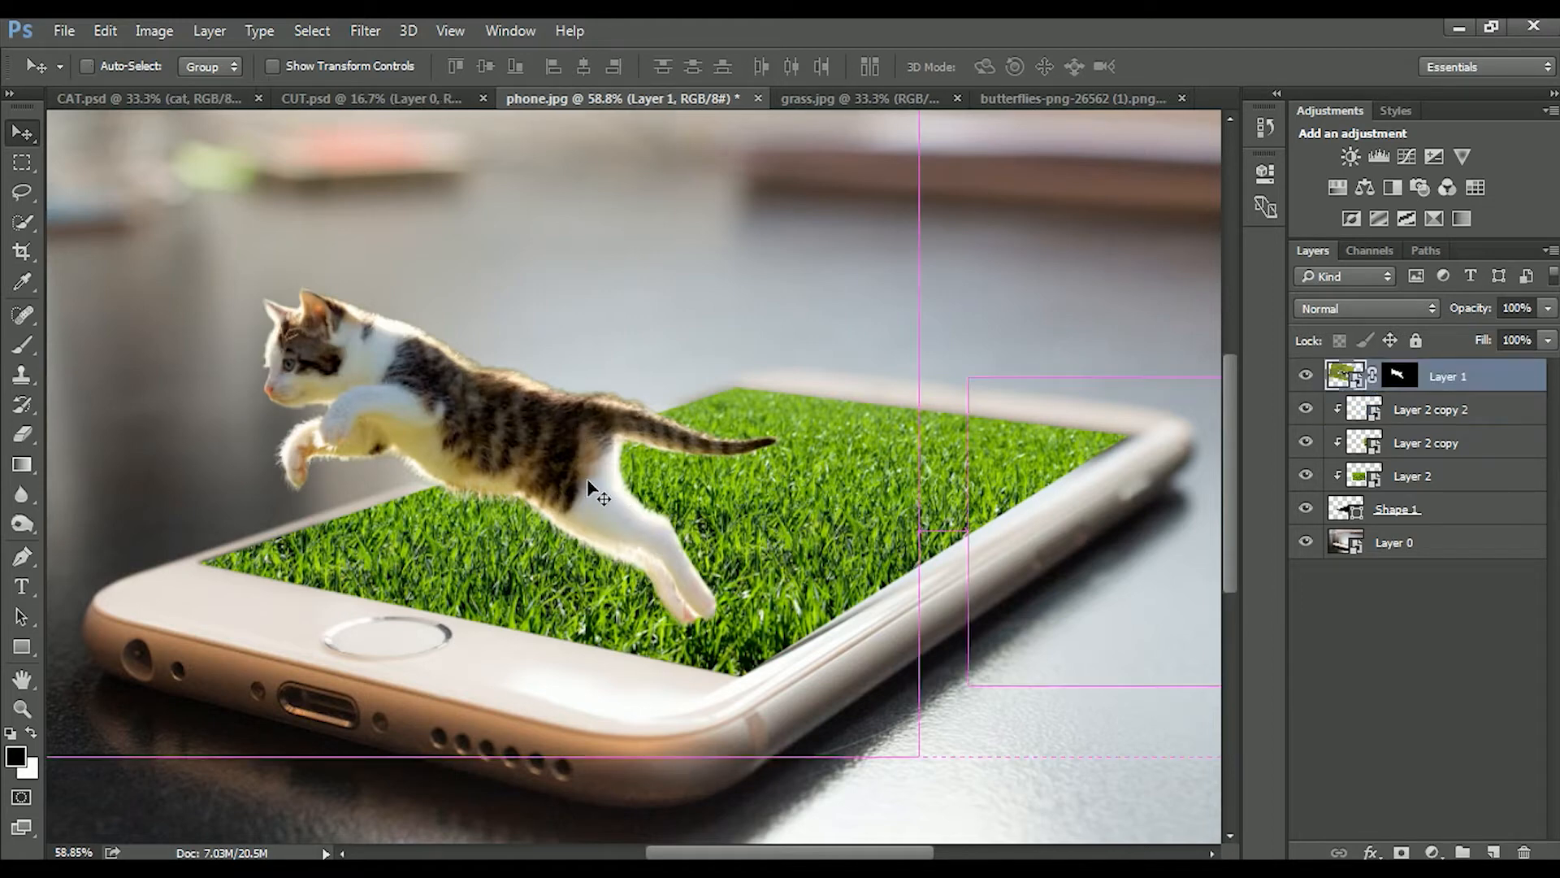
drag(687, 461, 649, 482)
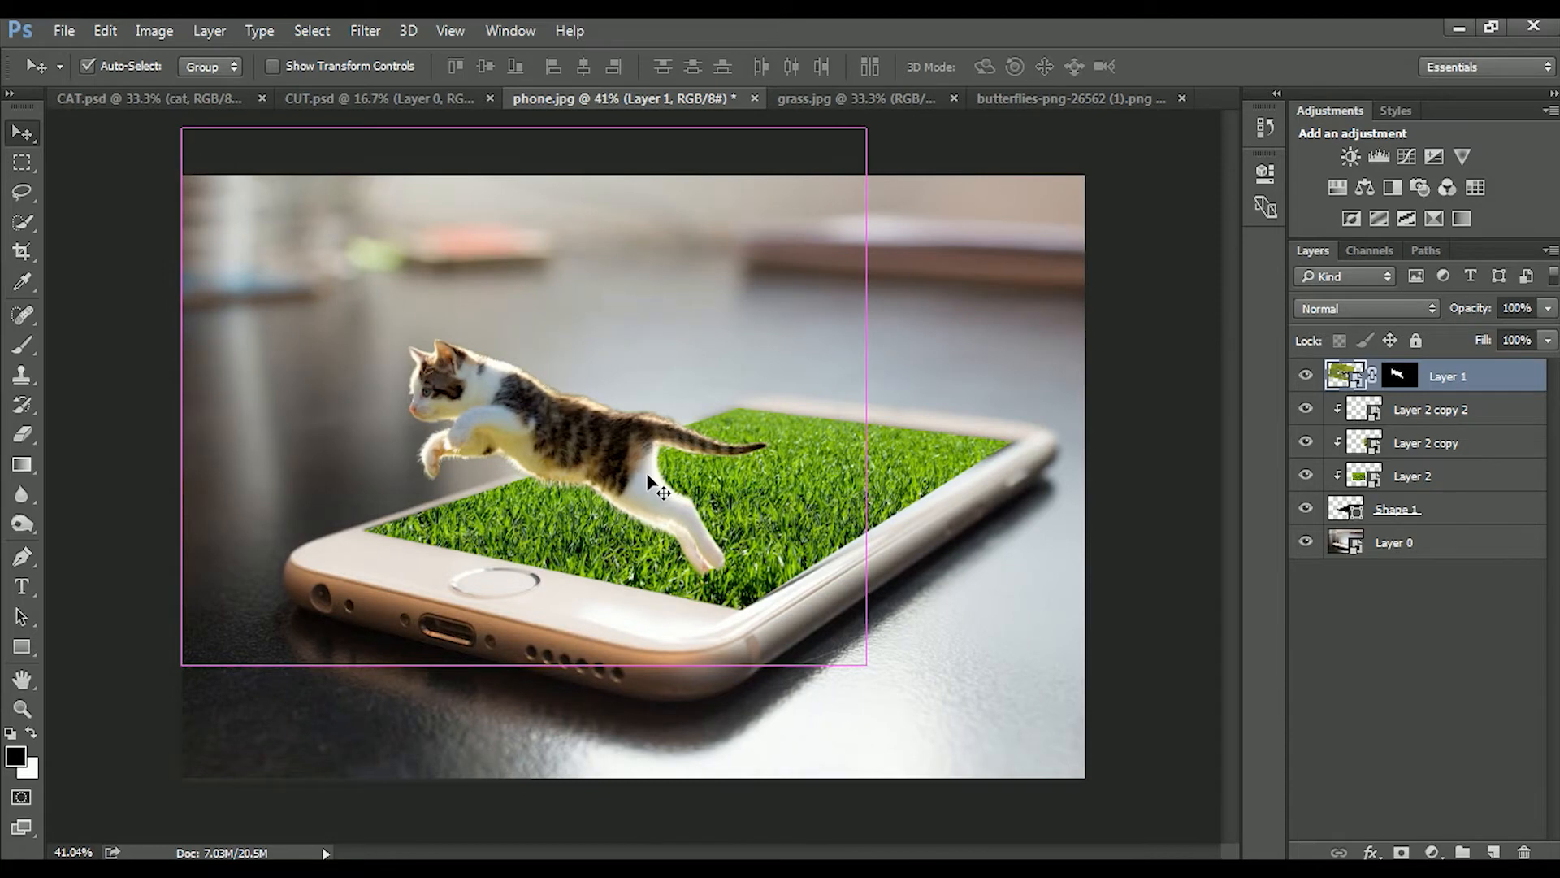
scroll(648, 482, up, 1)
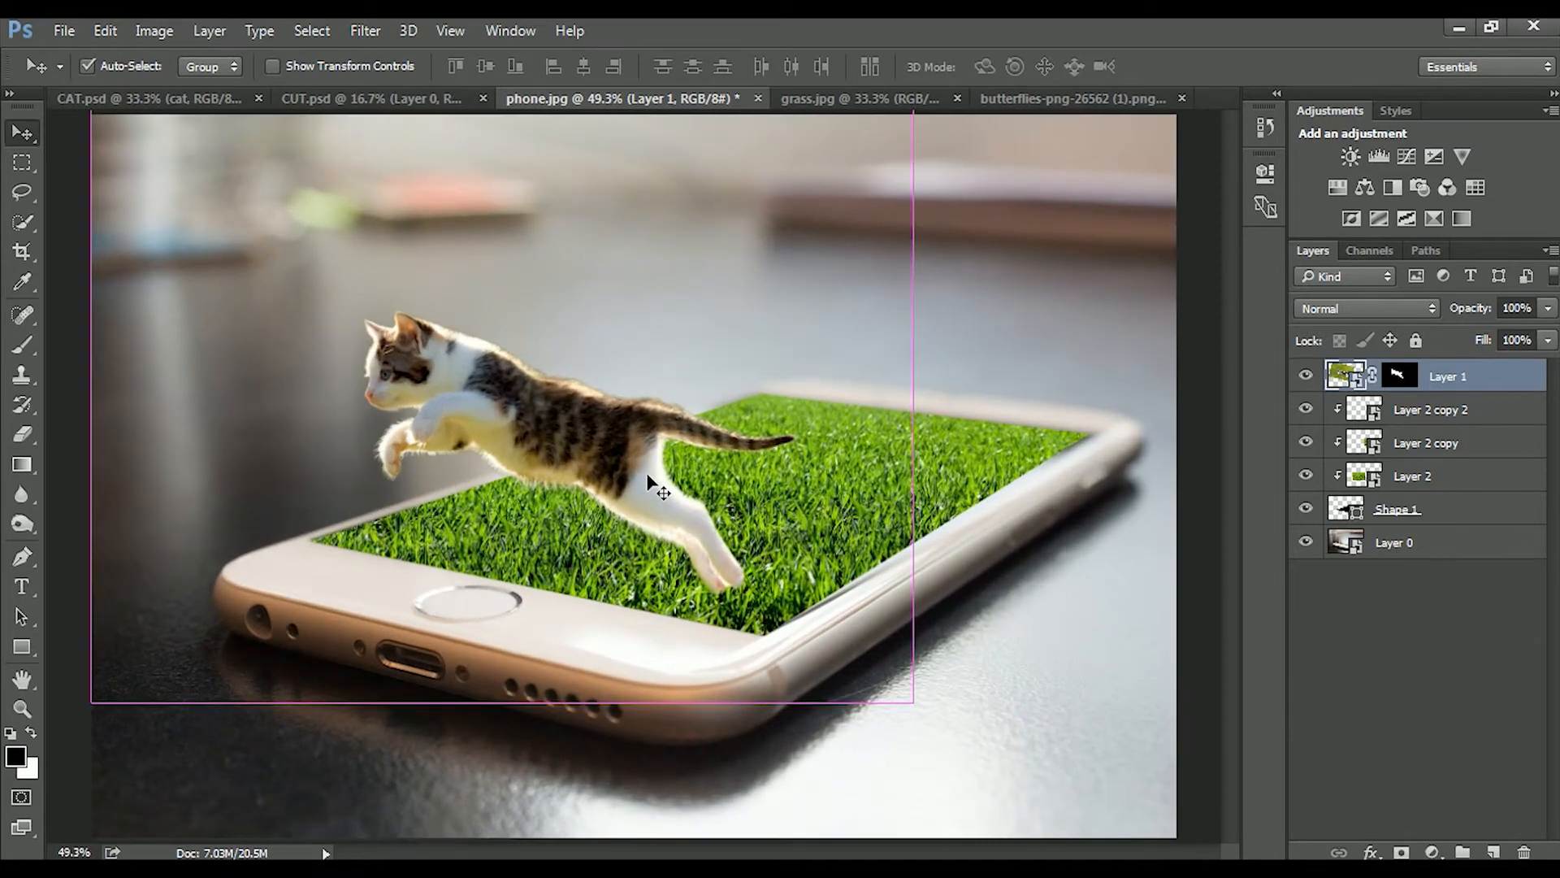
key(ctrl+t)
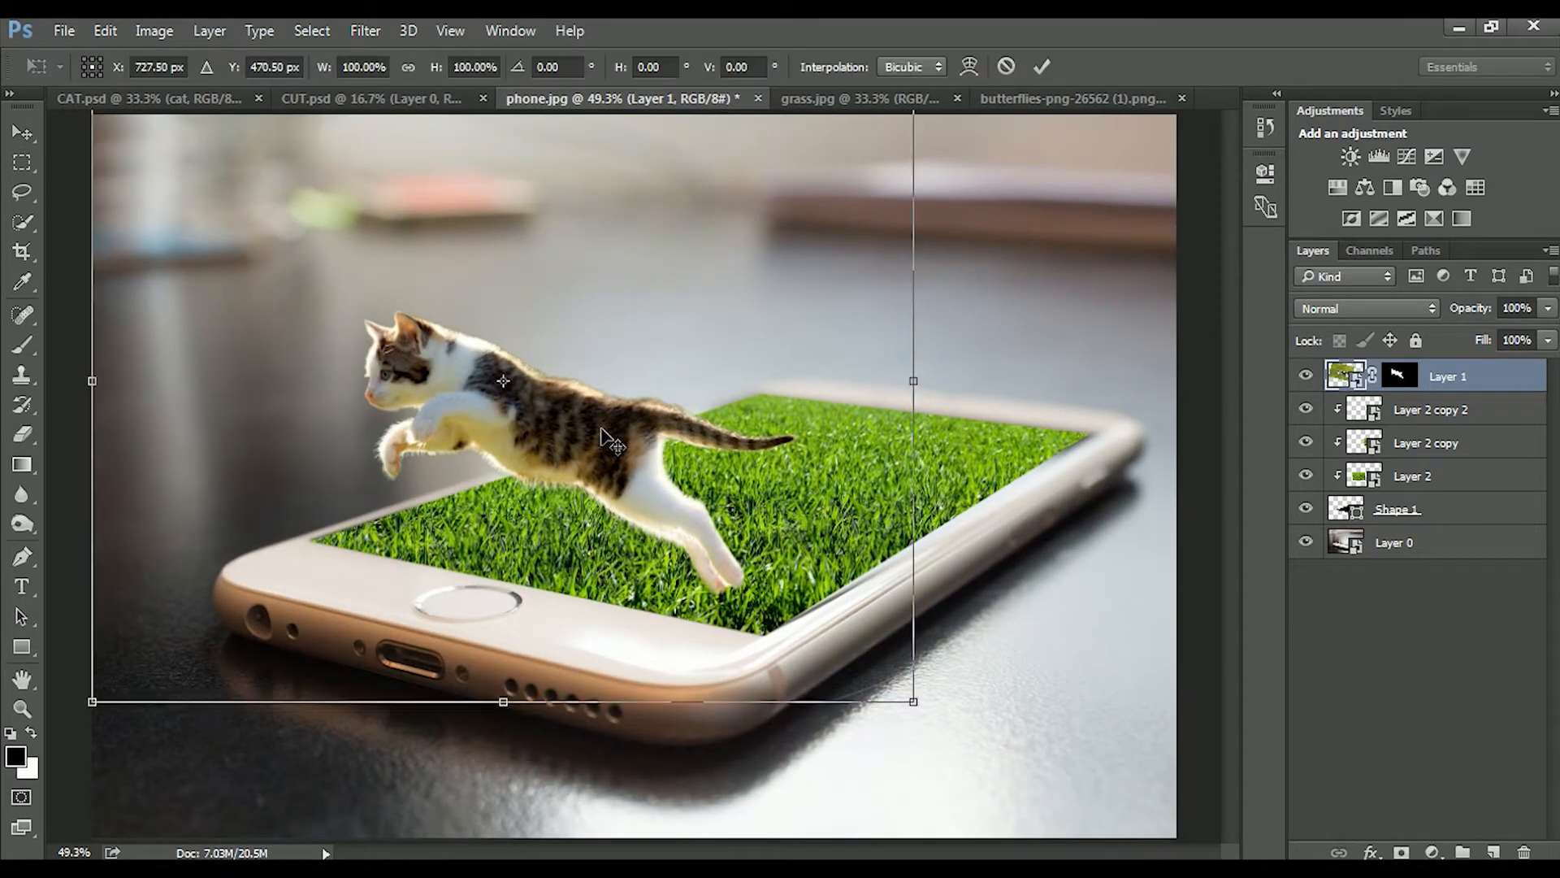
drag(923, 714, 865, 689)
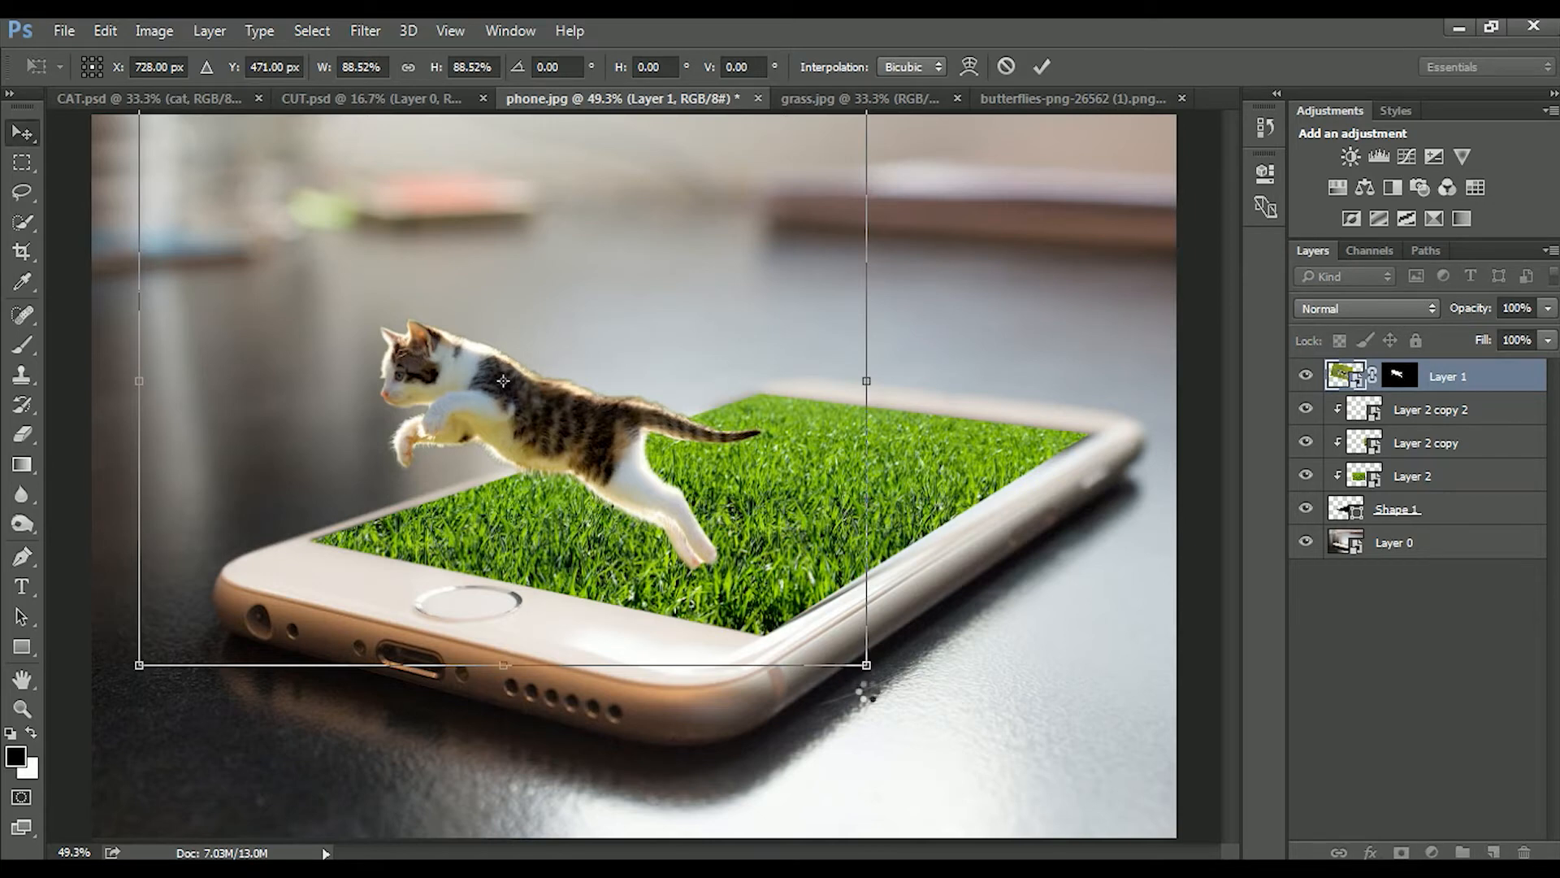
key(Return)
Scale the cat by a further 94.25% or so and reposition it with its hind paws over the grass near the screen's front corner.
drag(727, 507, 750, 502)
key(ctrl)
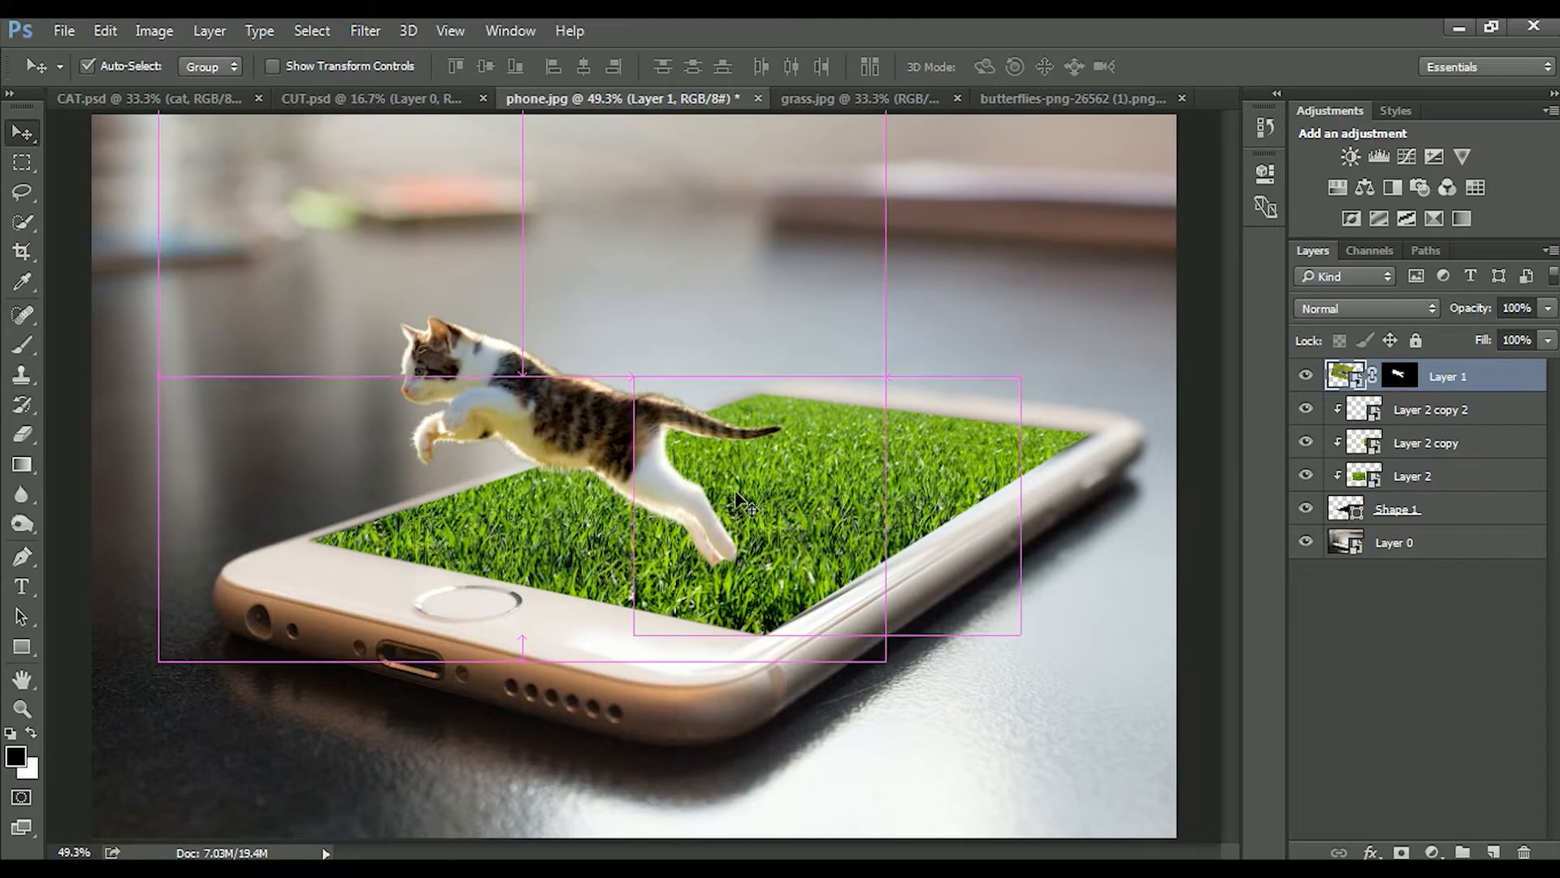
key(ctrl+t)
drag(877, 665, 868, 661)
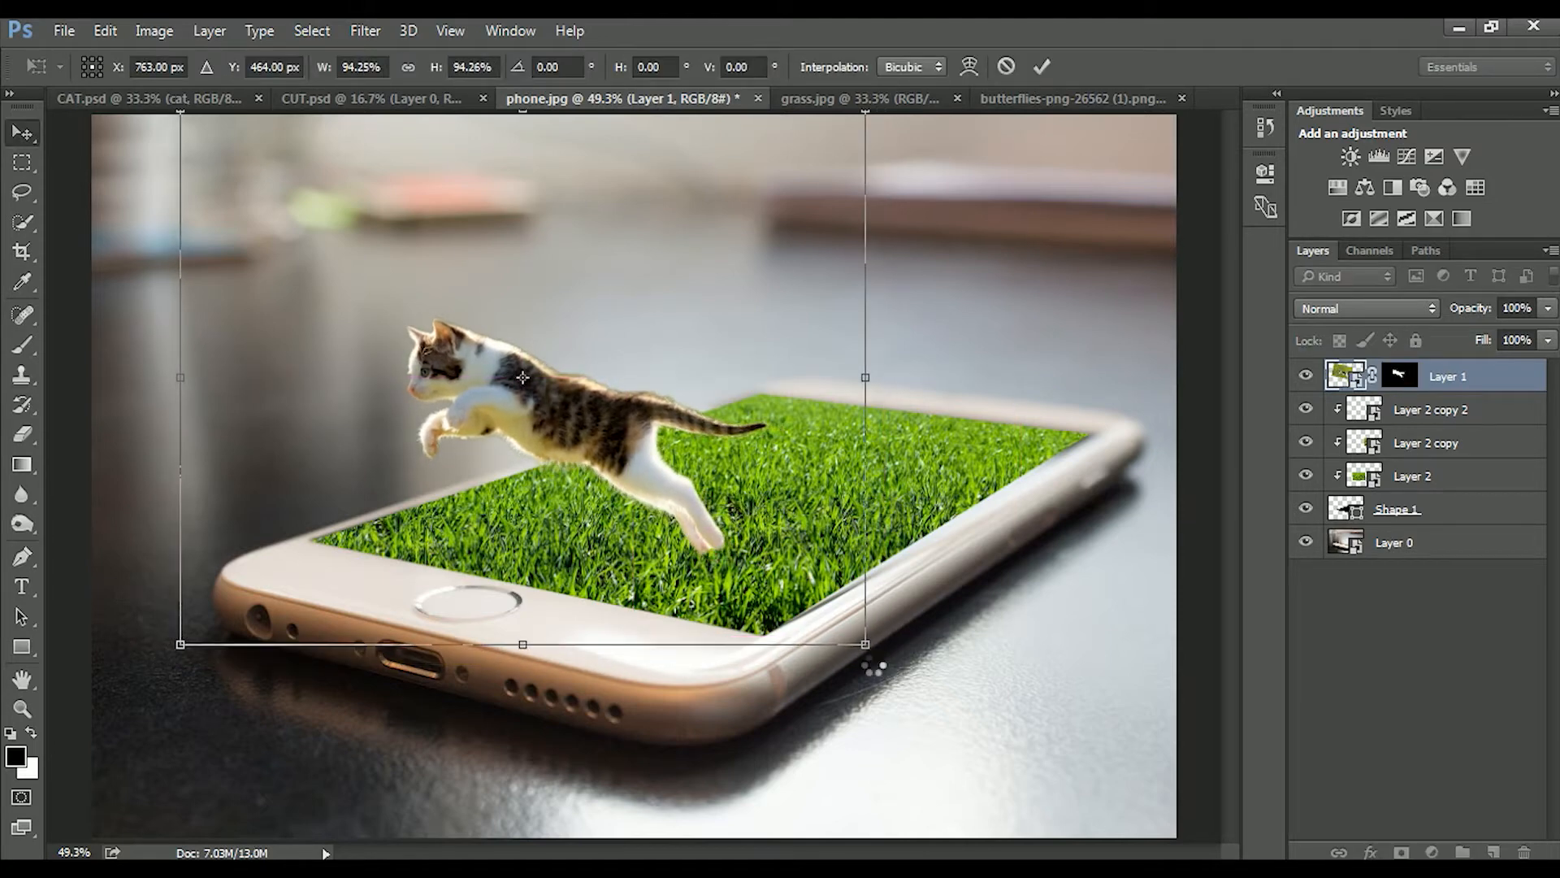
key(Return)
drag(626, 465, 638, 479)
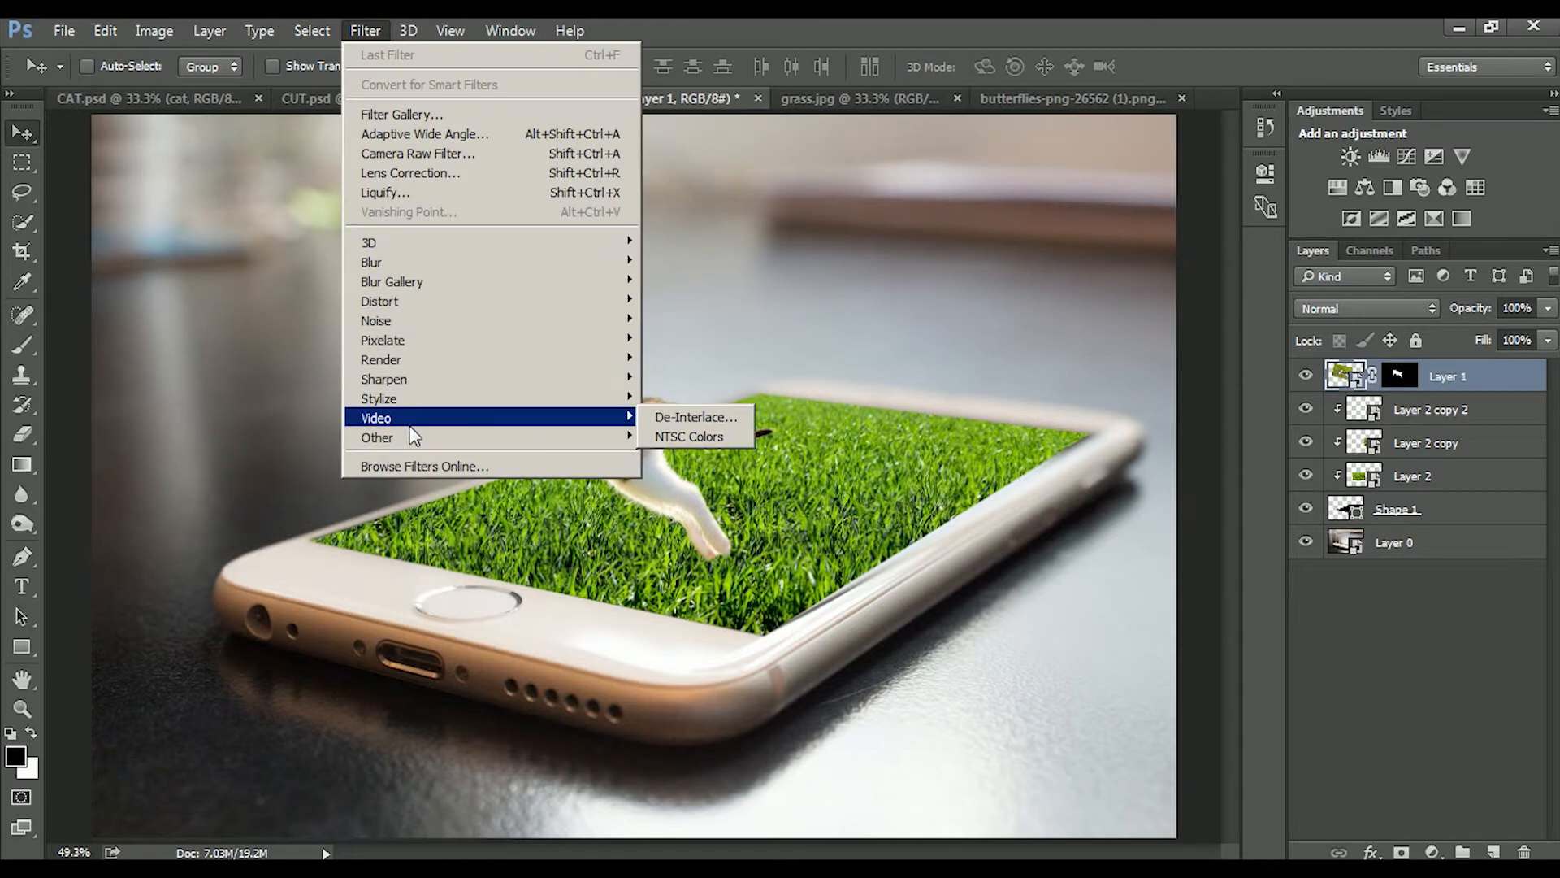
Apply Camera Raw adjustments to the cat layer: temperature +21, exposure +0.50, contrast -38, highlights -3 and vibrance +14.
click(453, 157)
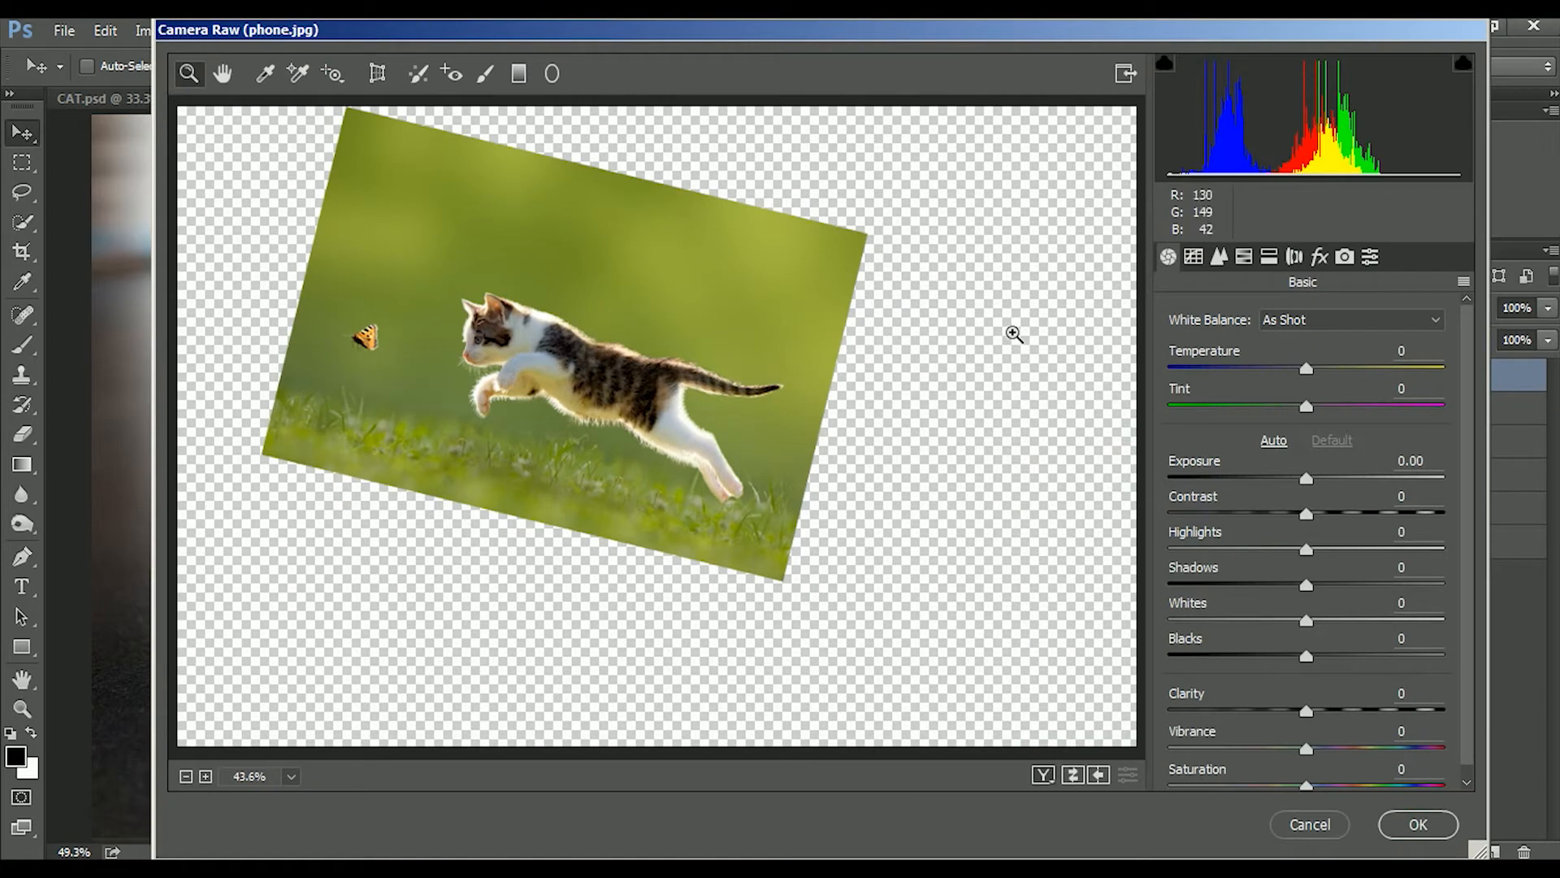
click(1337, 370)
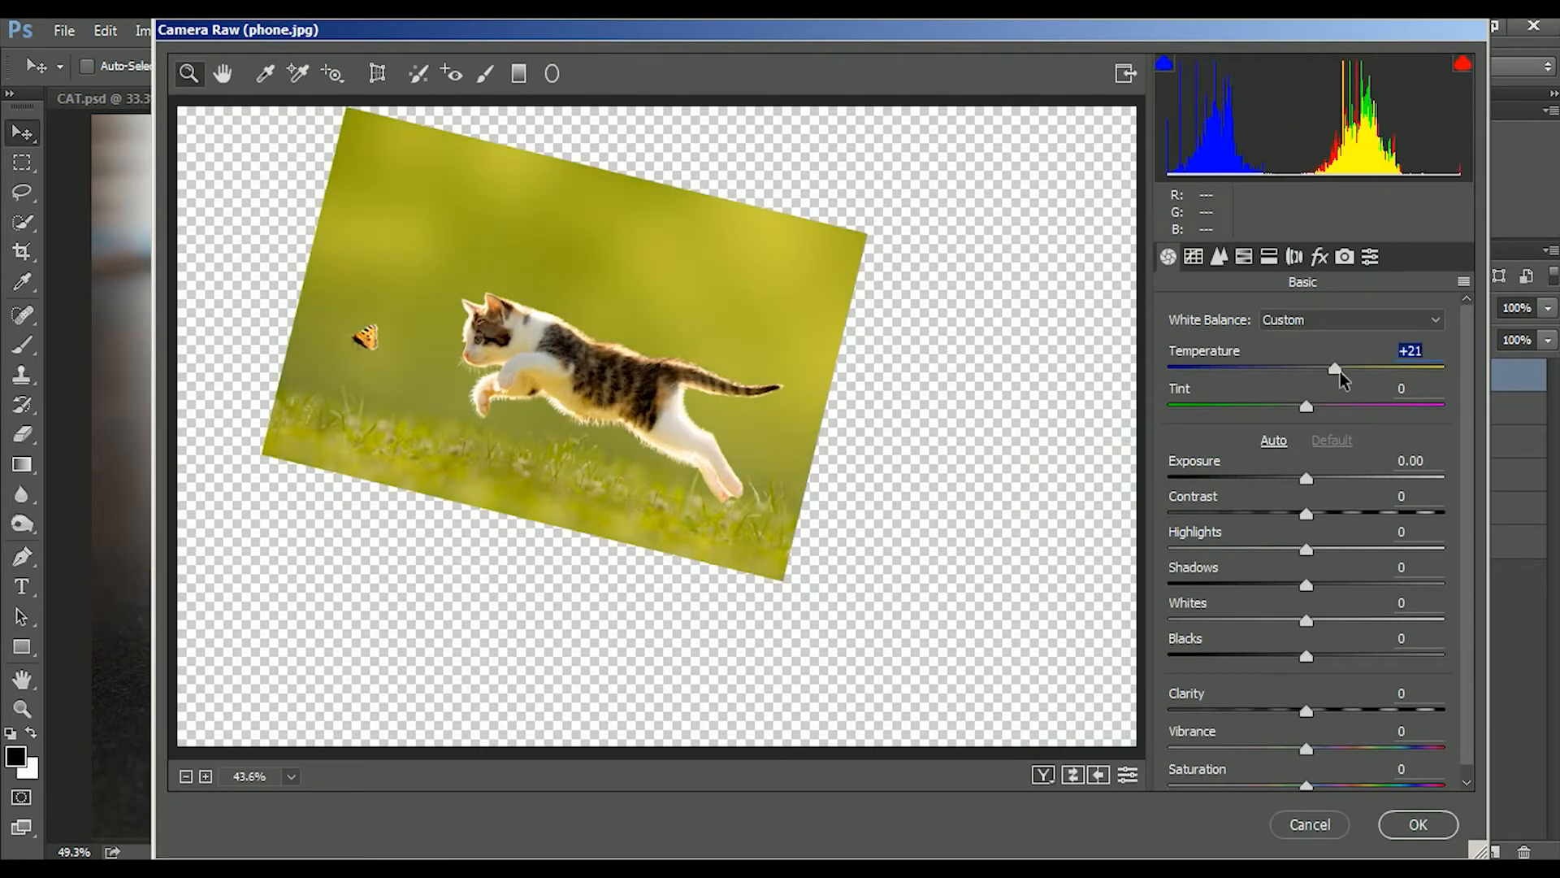
click(1325, 478)
drag(1327, 480, 1255, 524)
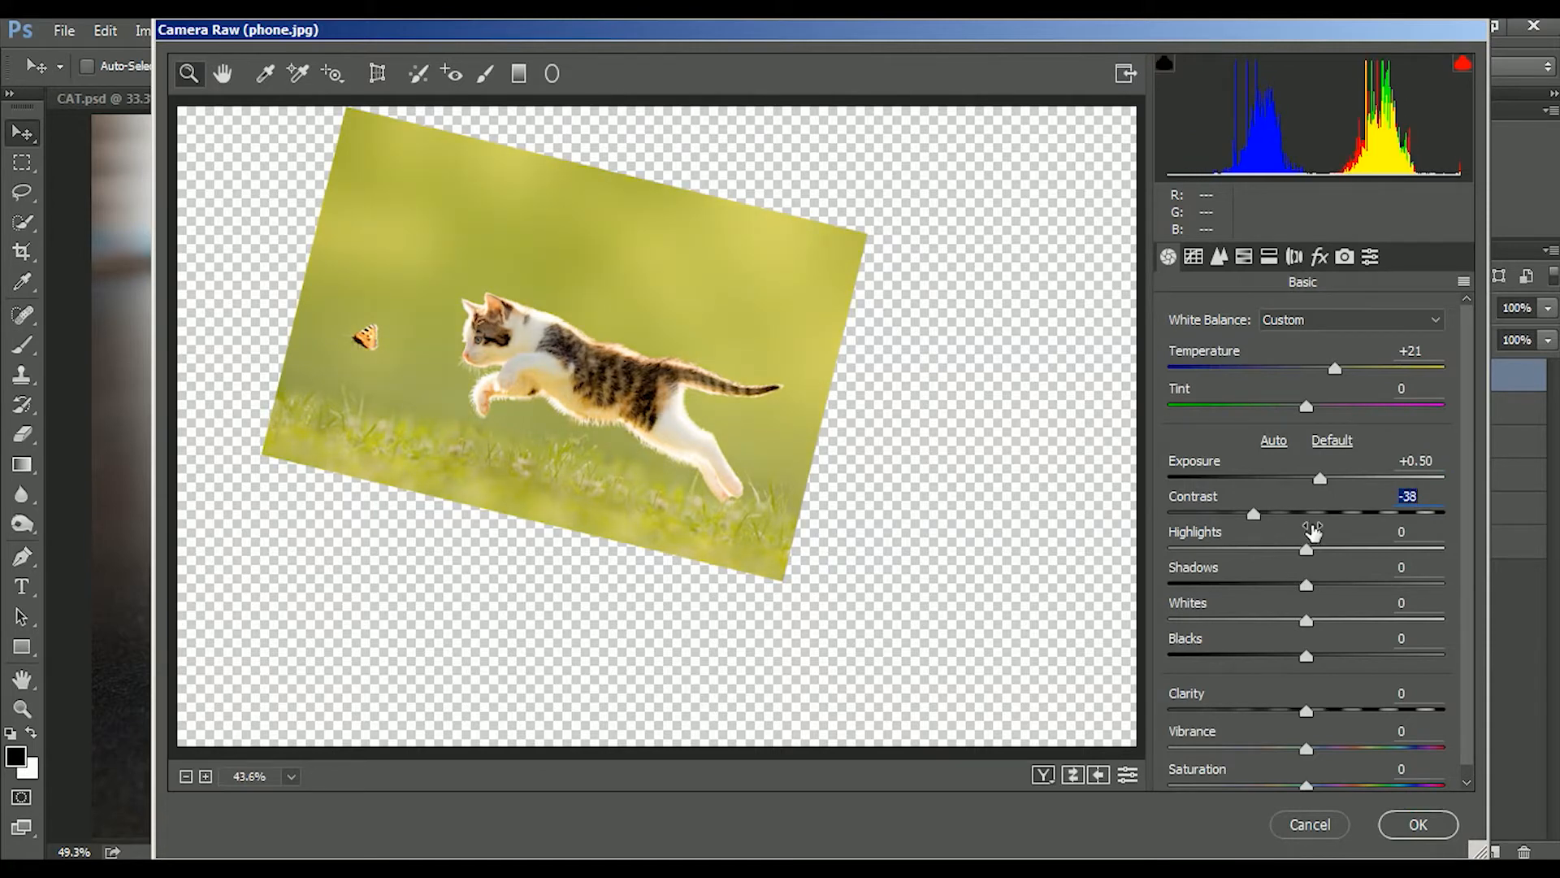
key(Tab)
mouse_move(1312, 558)
mouse_down()
mouse_move(1275, 558)
mouse_move(1309, 569)
mouse_up()
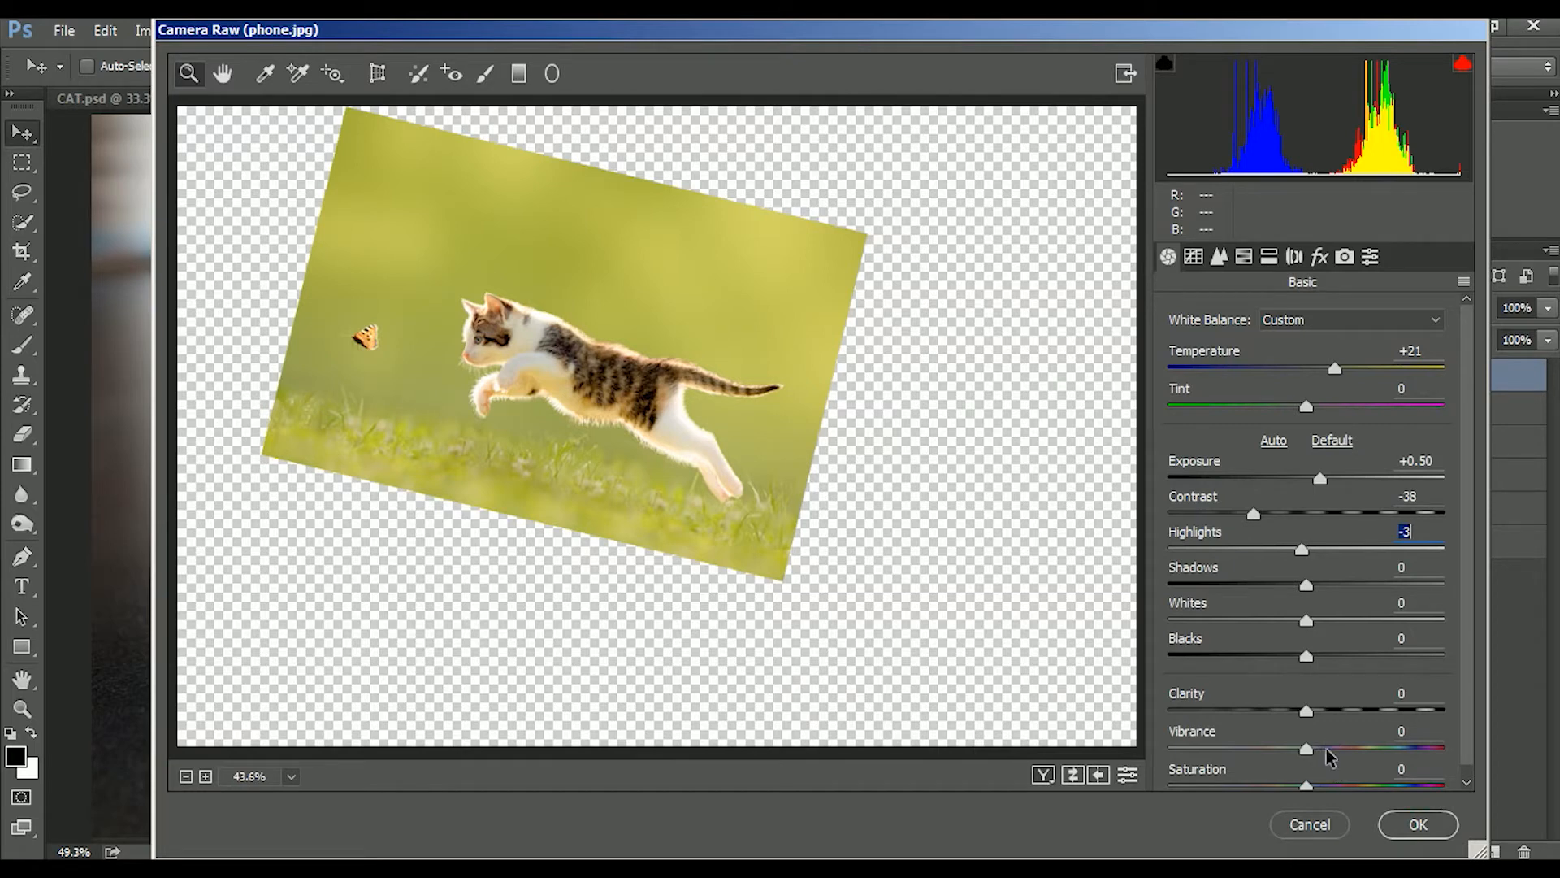
drag(1339, 755, 1330, 756)
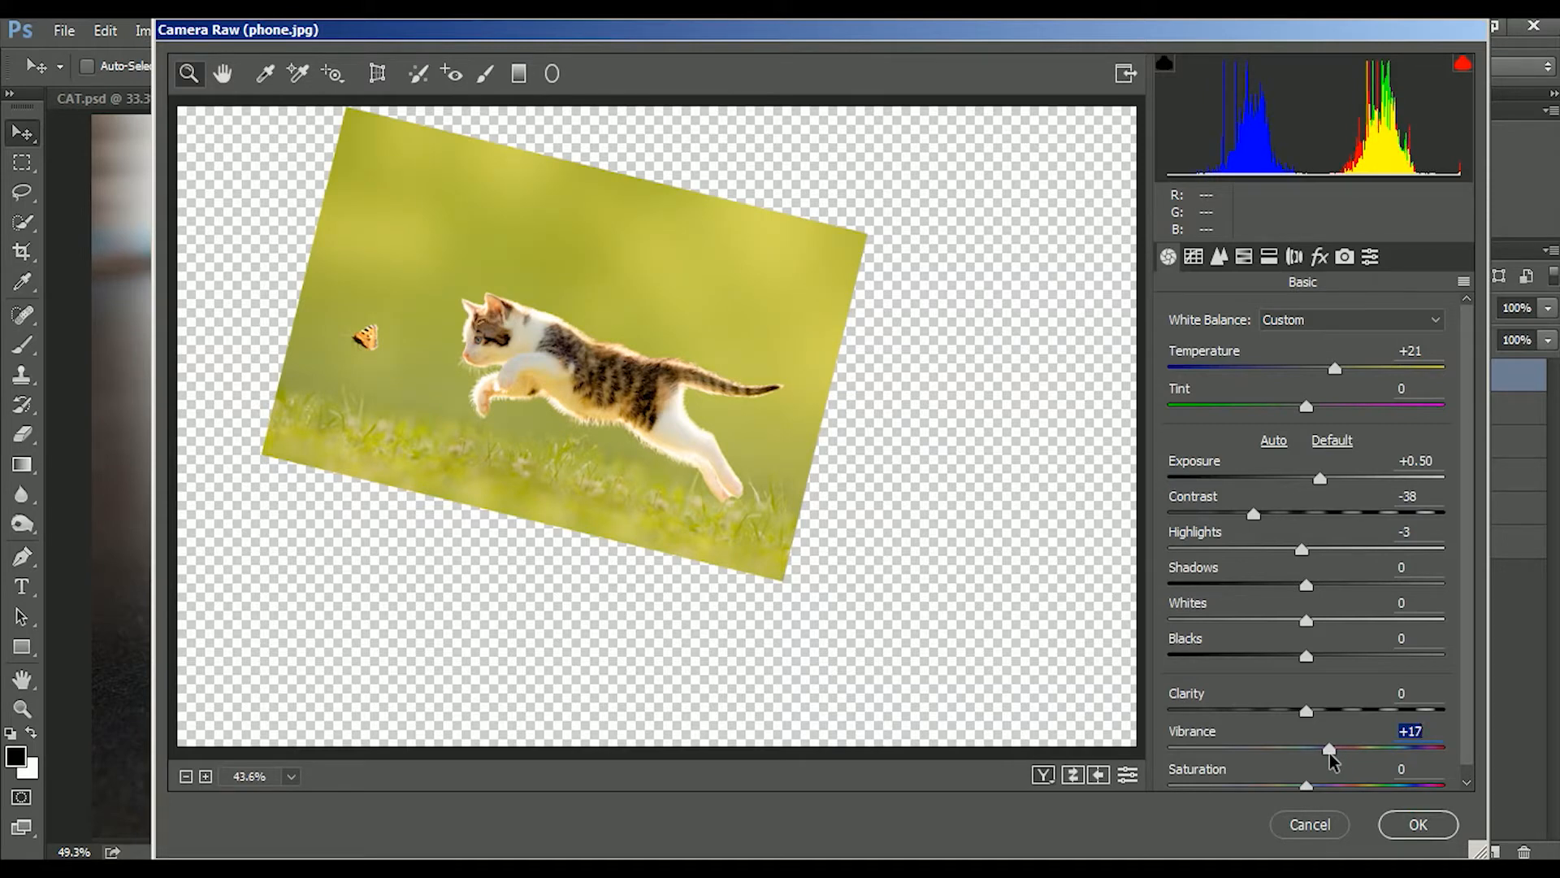
drag(1334, 762, 1330, 762)
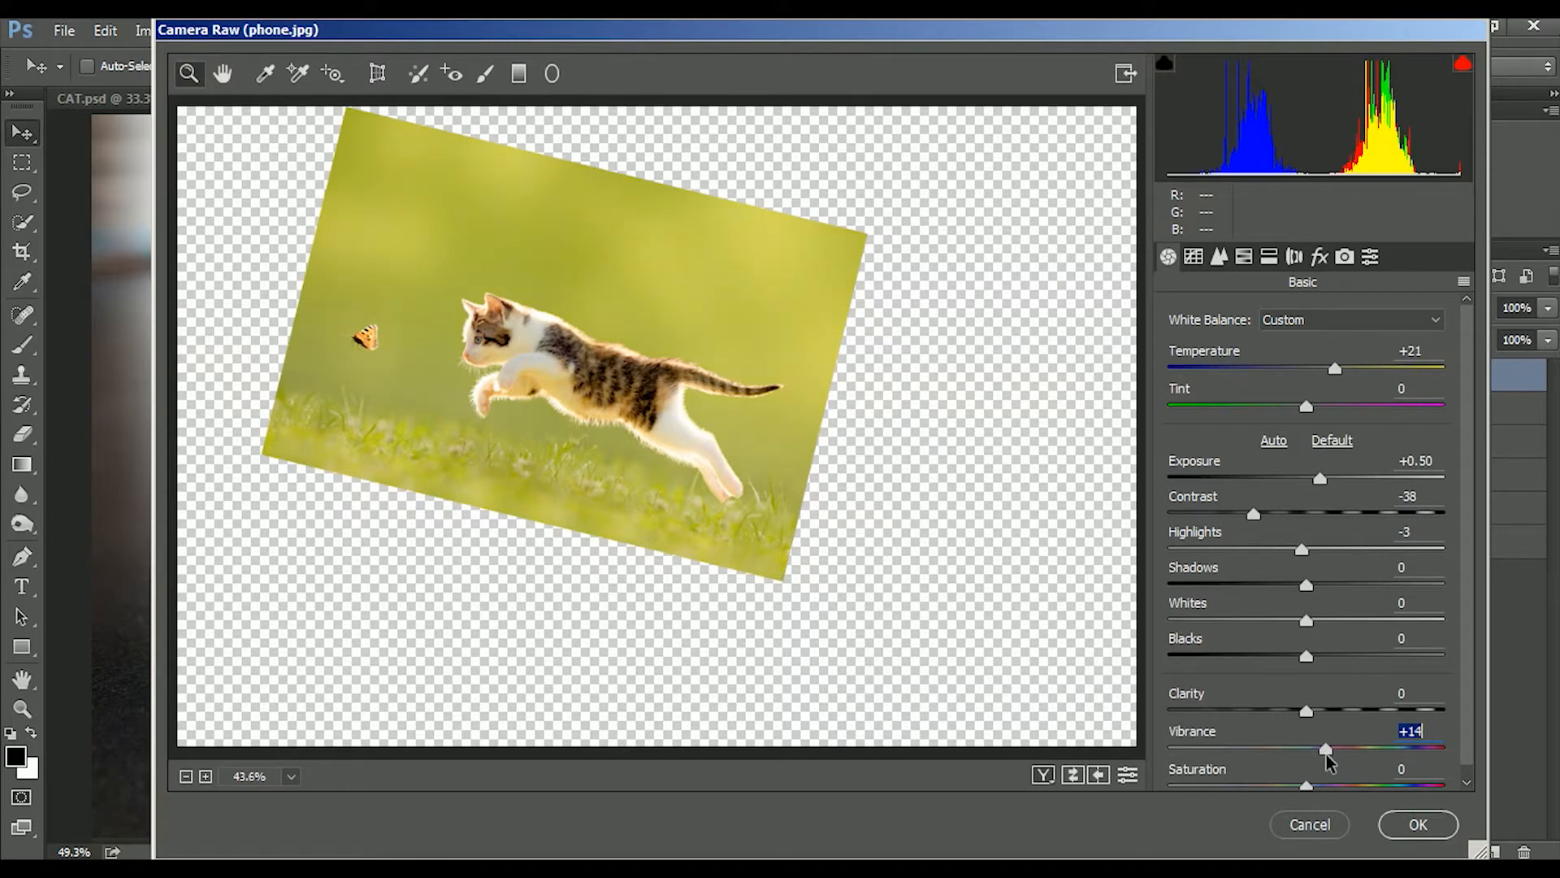
Set luminance noise reduction to 23, apply the Camera Raw filter, and nudge the cat slightly up and to the right.
click(1219, 265)
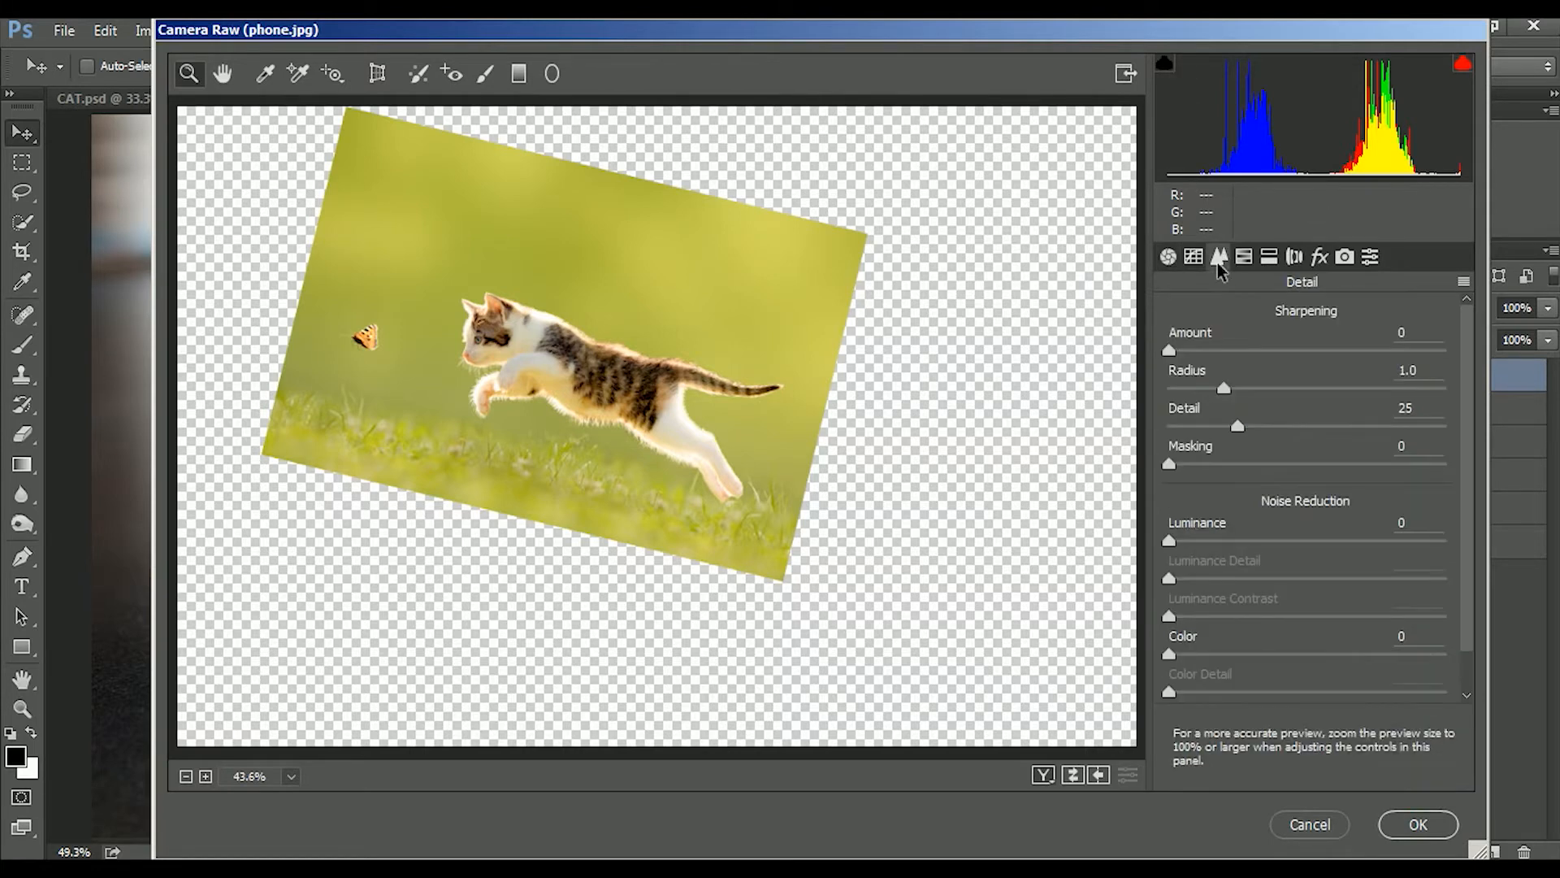
click(1234, 542)
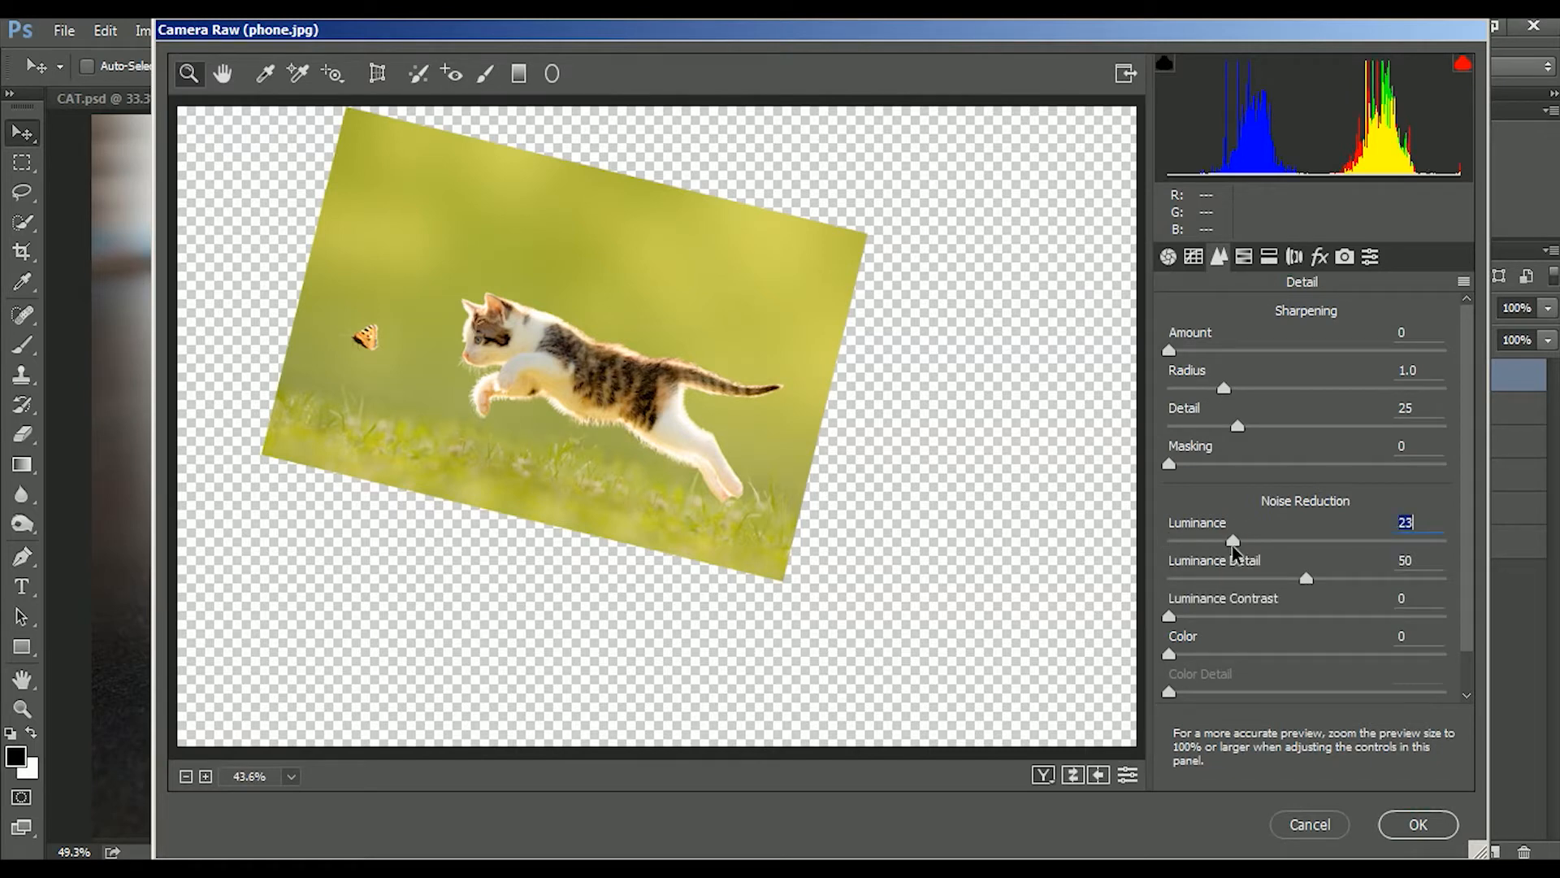
click(1419, 825)
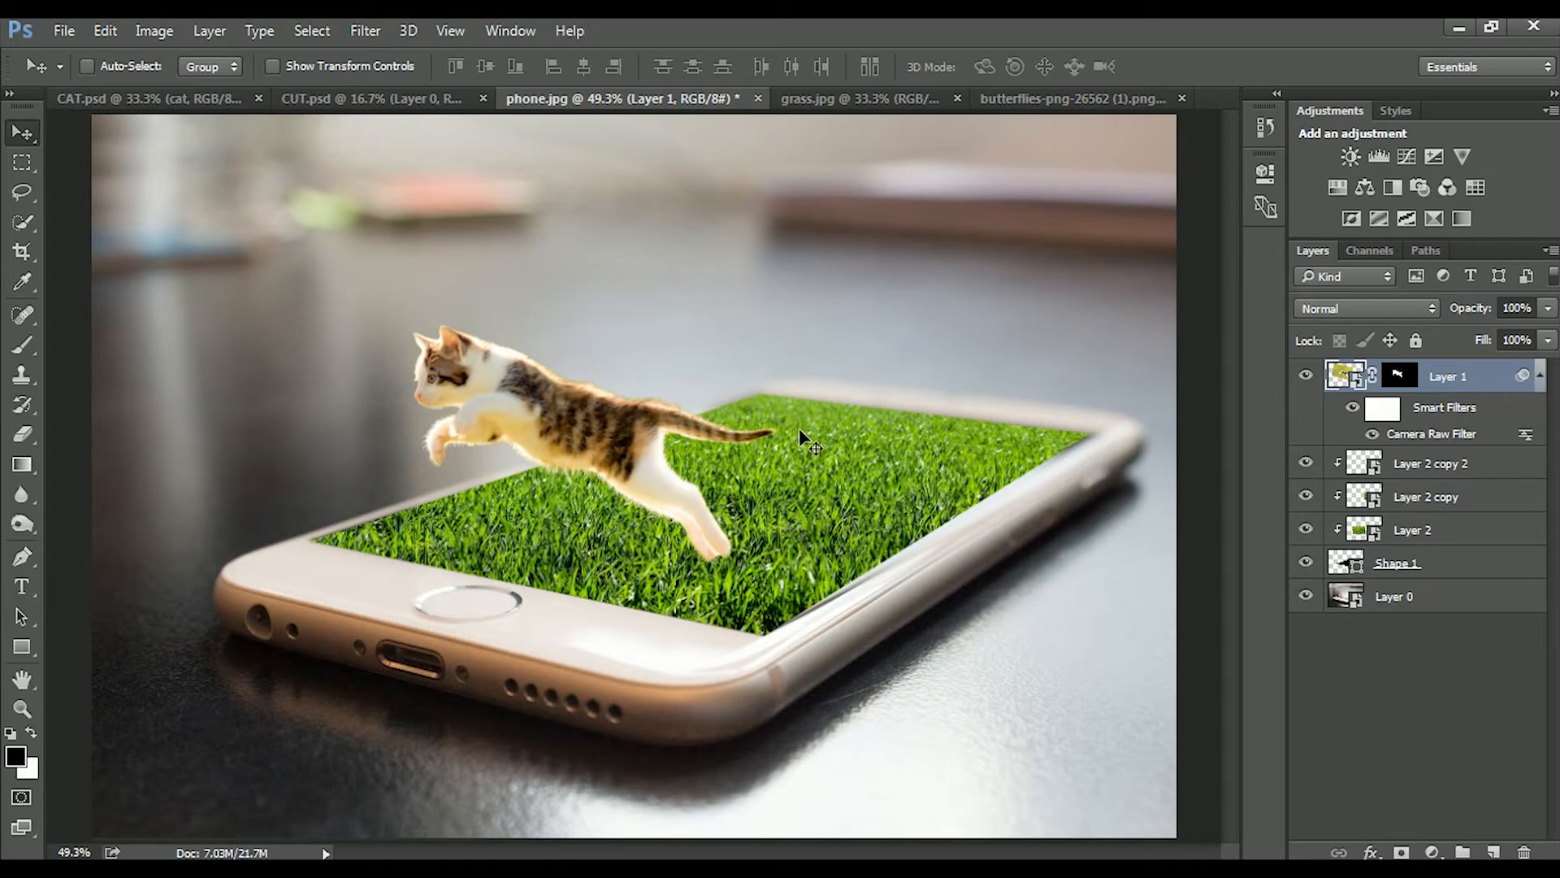
drag(646, 458, 654, 445)
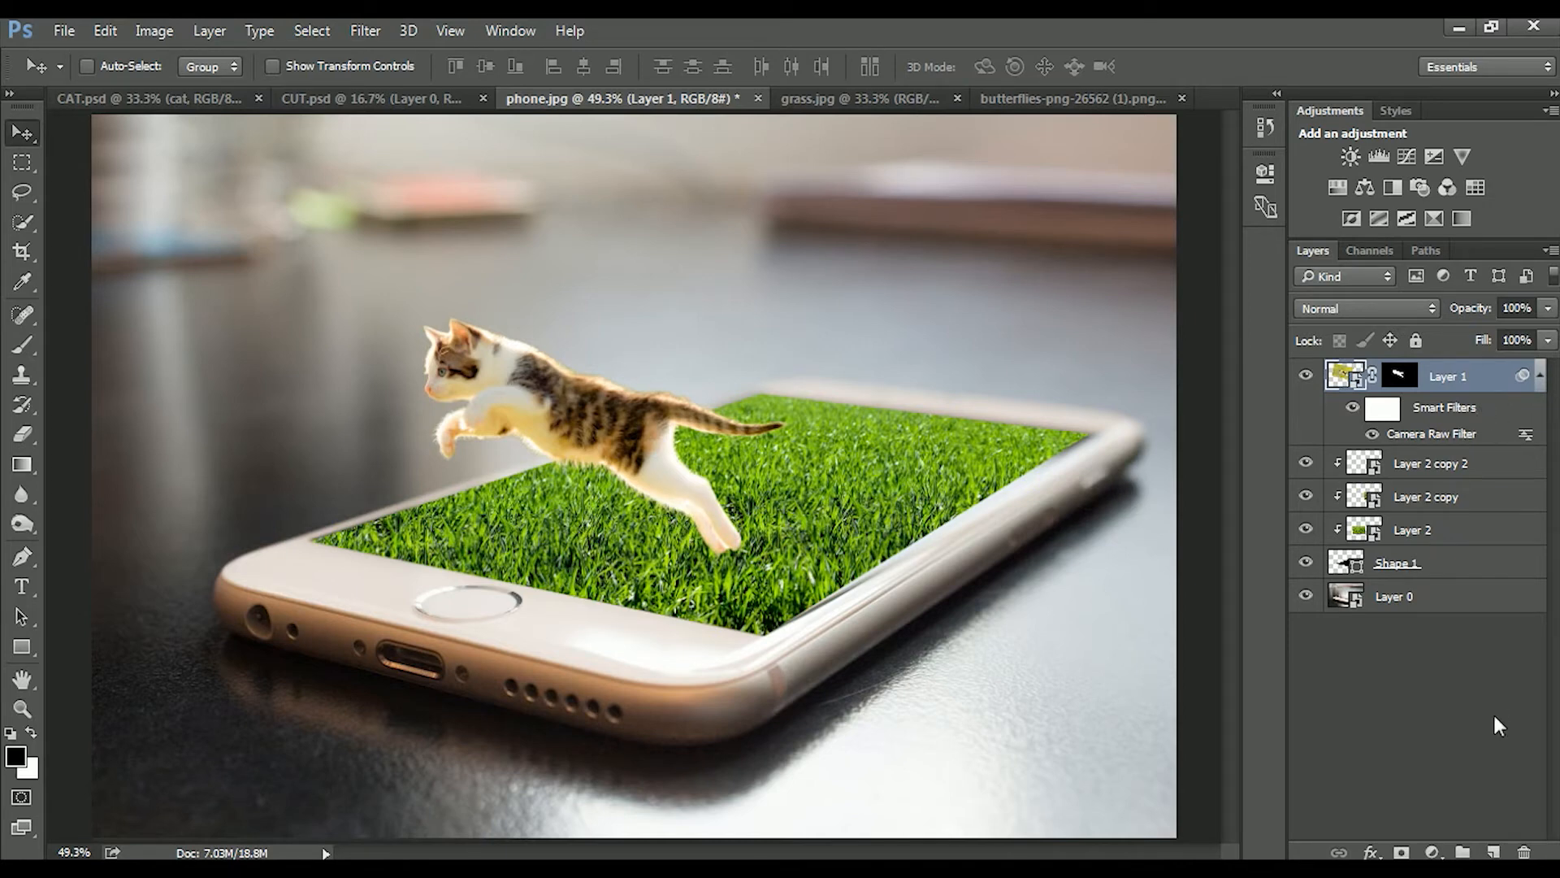
Paint a black contact shadow under the cat's hind paws on a new layer with a 127 px brush, and place that layer beneath the cat.
click(1498, 852)
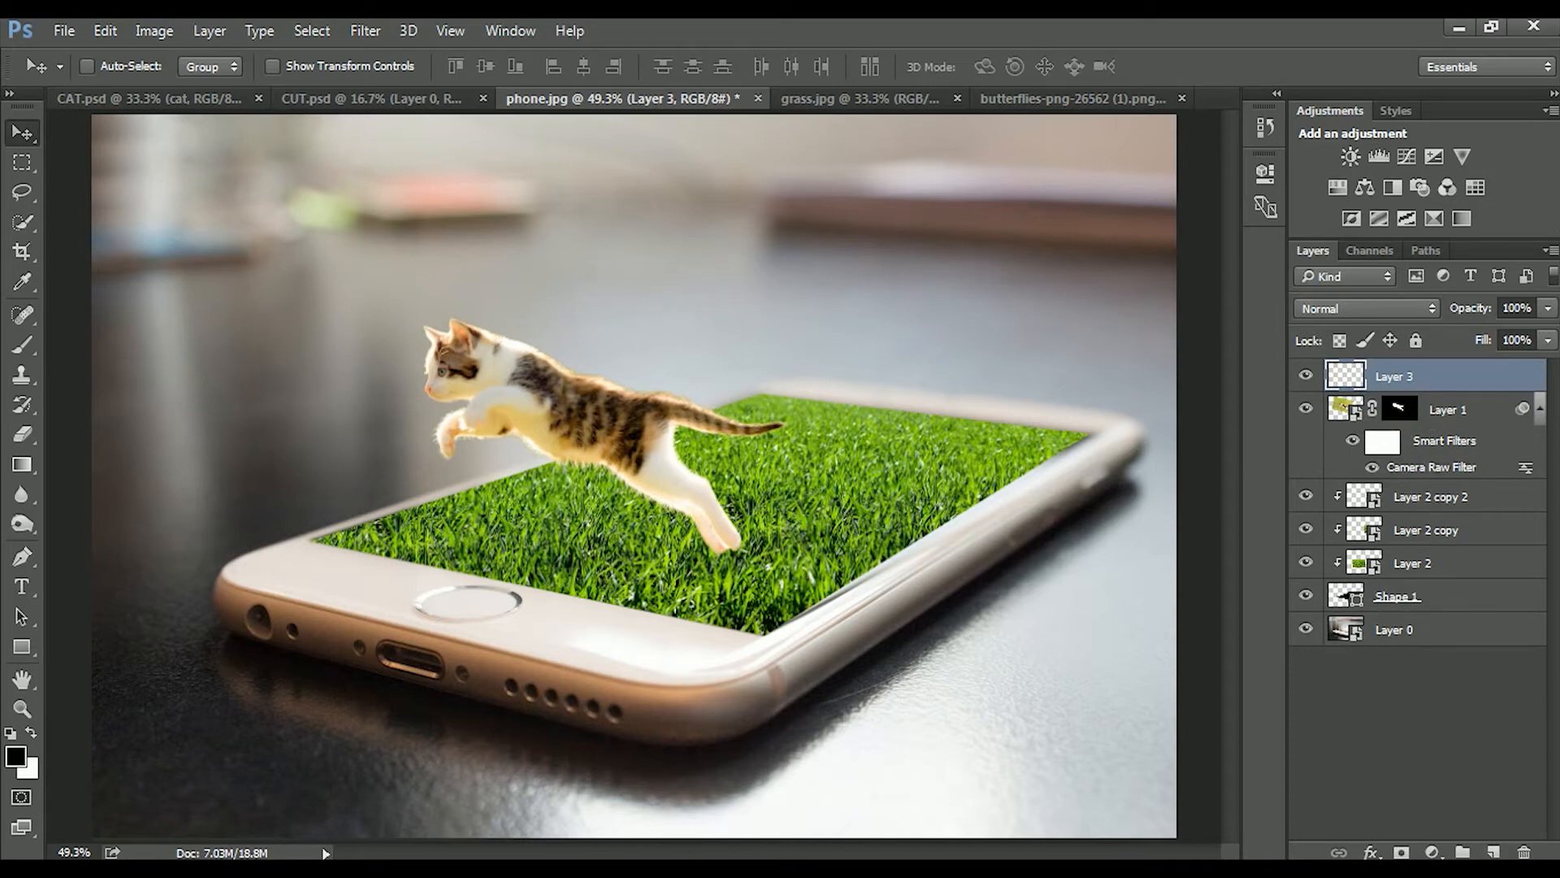
key(b)
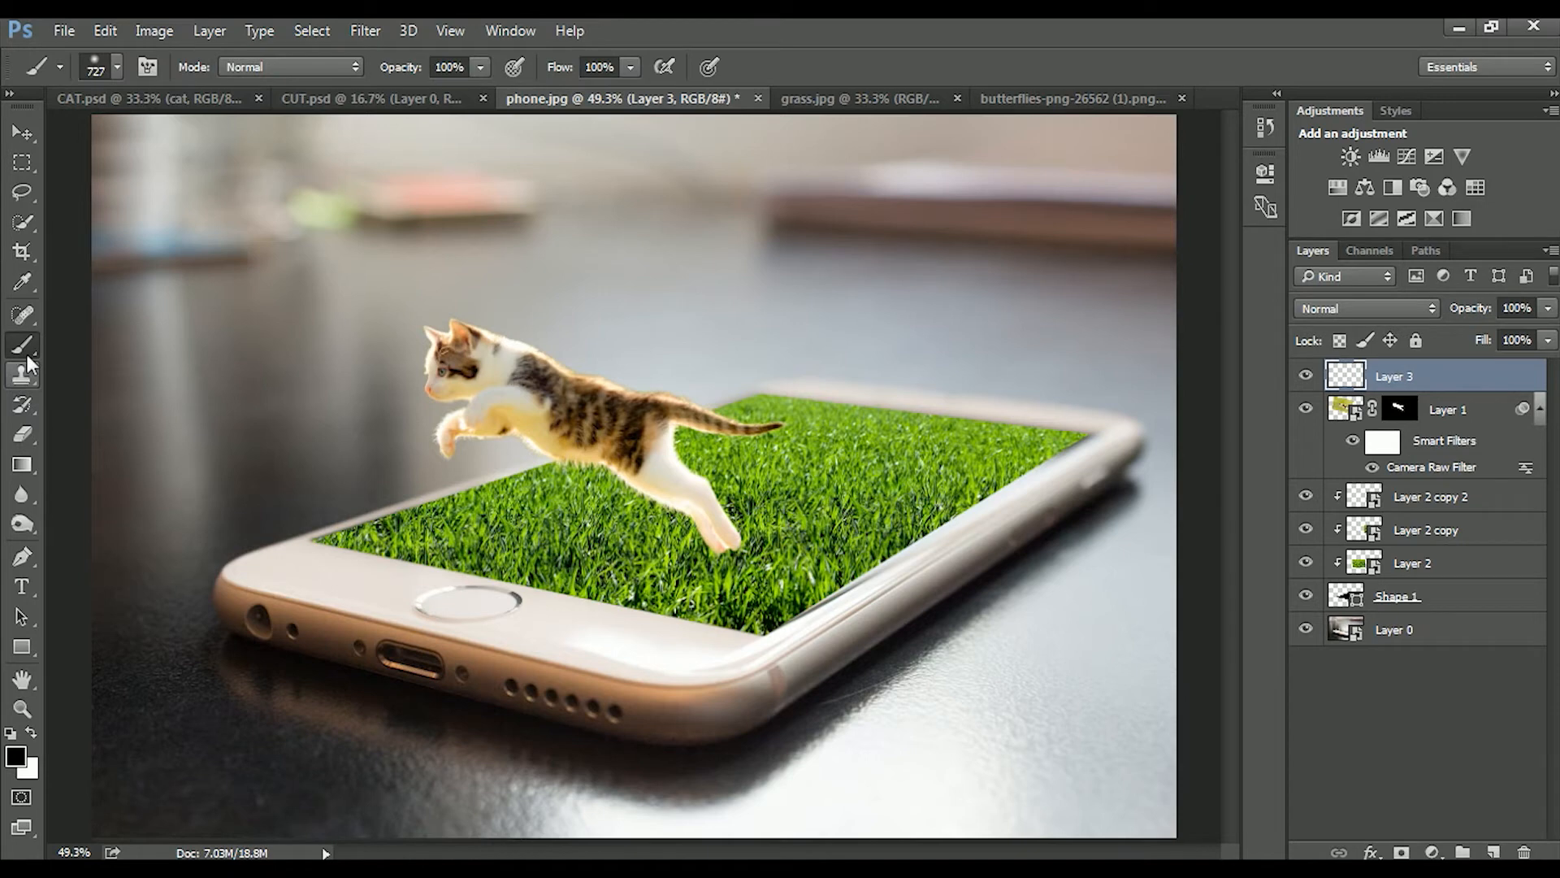
drag(673, 553, 555, 591)
drag(697, 550, 646, 567)
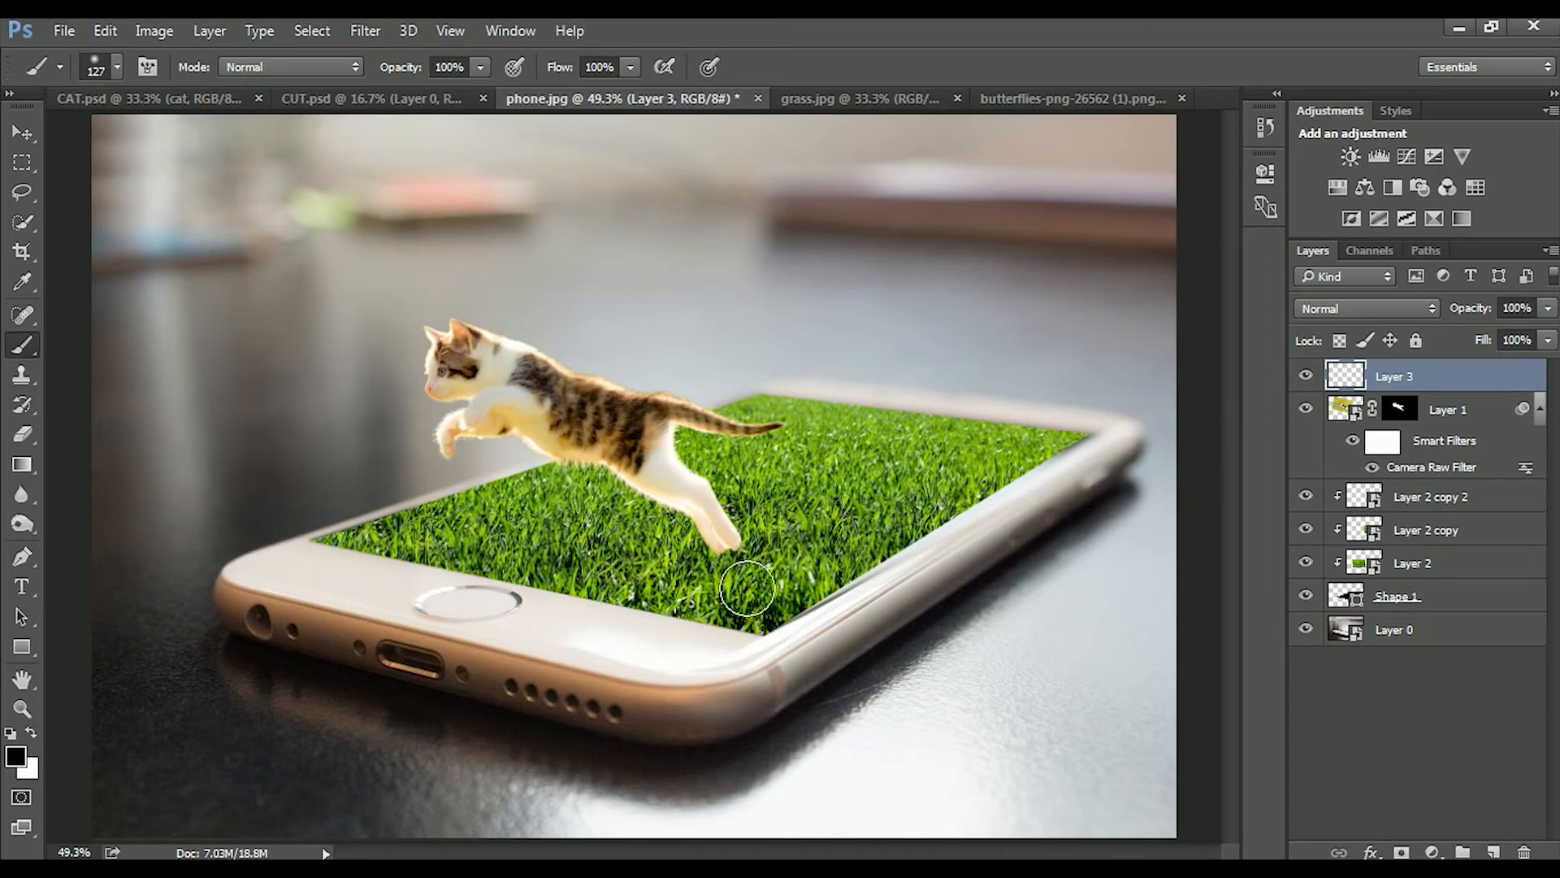
drag(731, 569, 720, 557)
drag(1396, 378, 1427, 485)
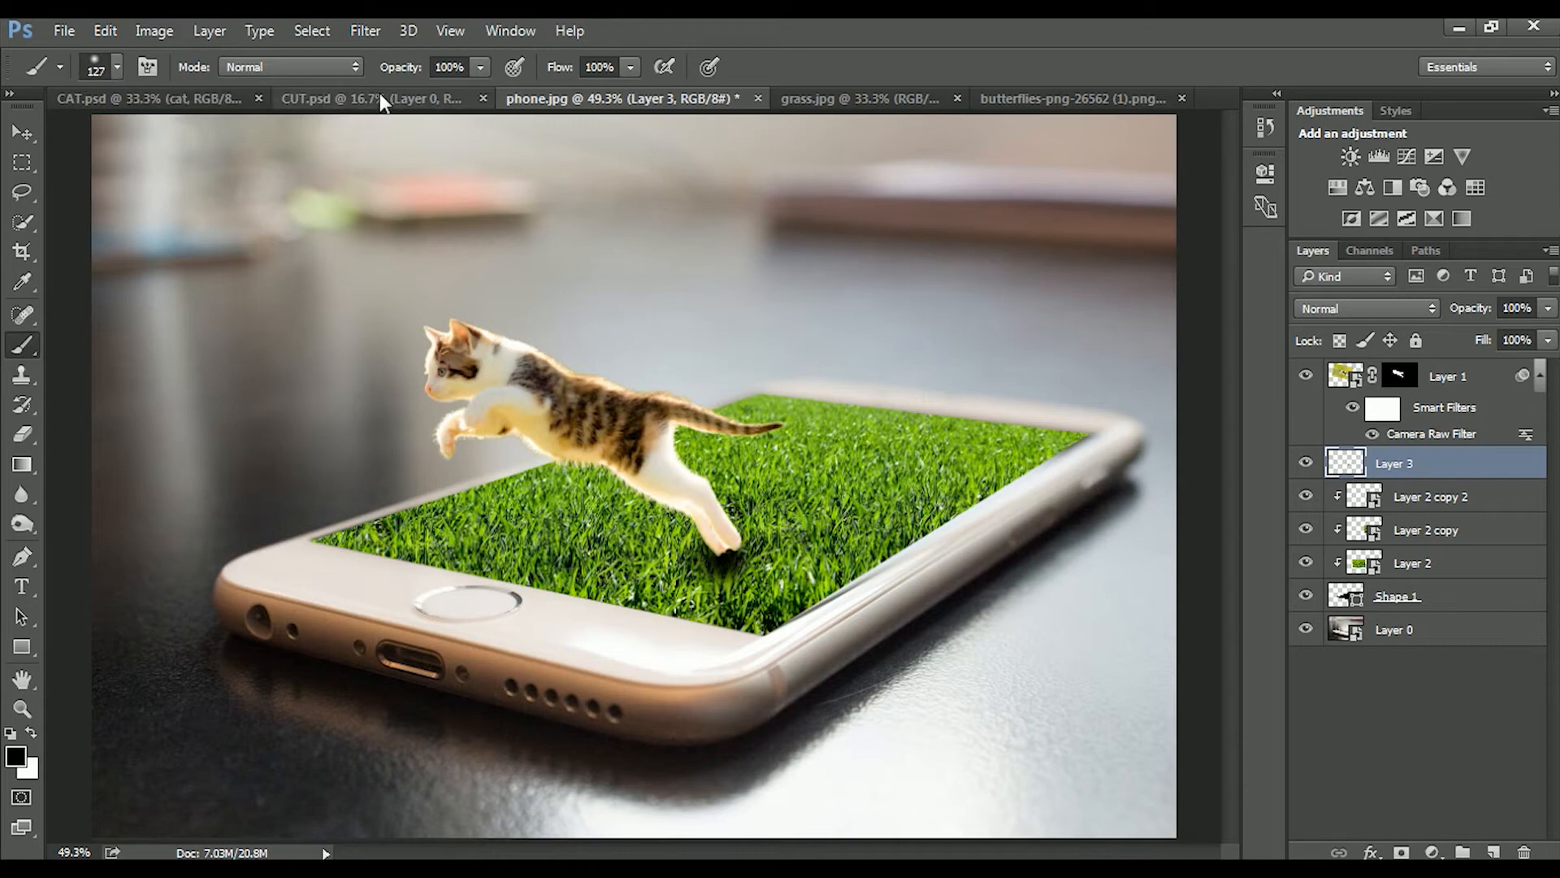
Lower the brush flow to 53% and brush a soft shadow on the grass beneath the cat, undoing and repainting the test strokes.
click(632, 66)
drag(587, 90, 576, 95)
mouse_move(684, 579)
mouse_down()
mouse_move(715, 577)
mouse_move(589, 583)
mouse_move(700, 583)
mouse_move(615, 554)
mouse_up()
key(ctrl+alt+z)
key(ctrl+alt+z)
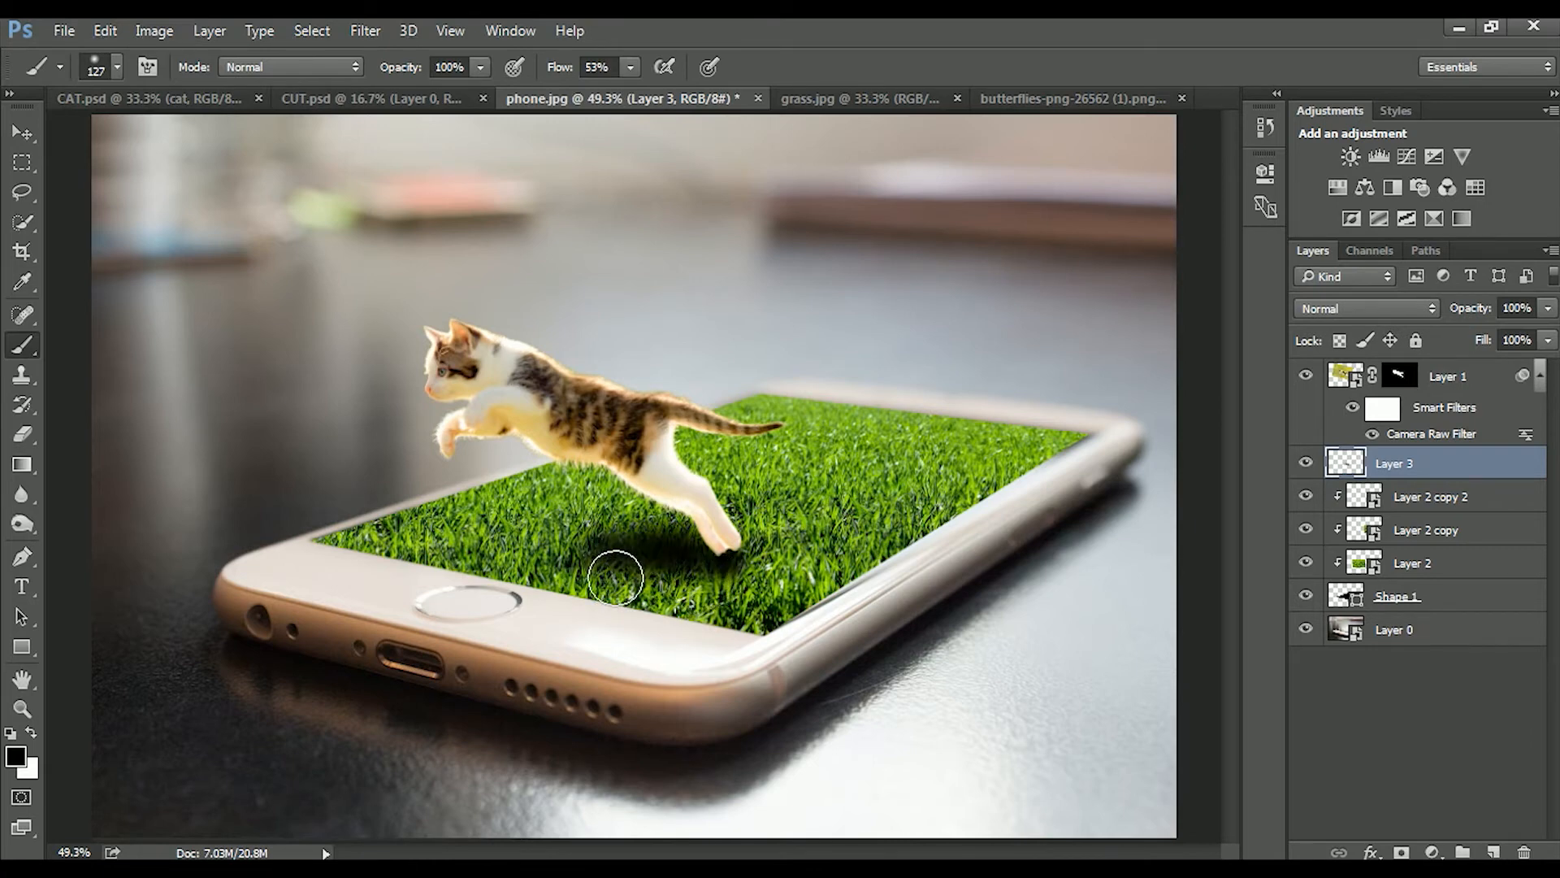
key(ctrl+alt+z)
drag(699, 569, 568, 559)
key(ctrl+alt+z)
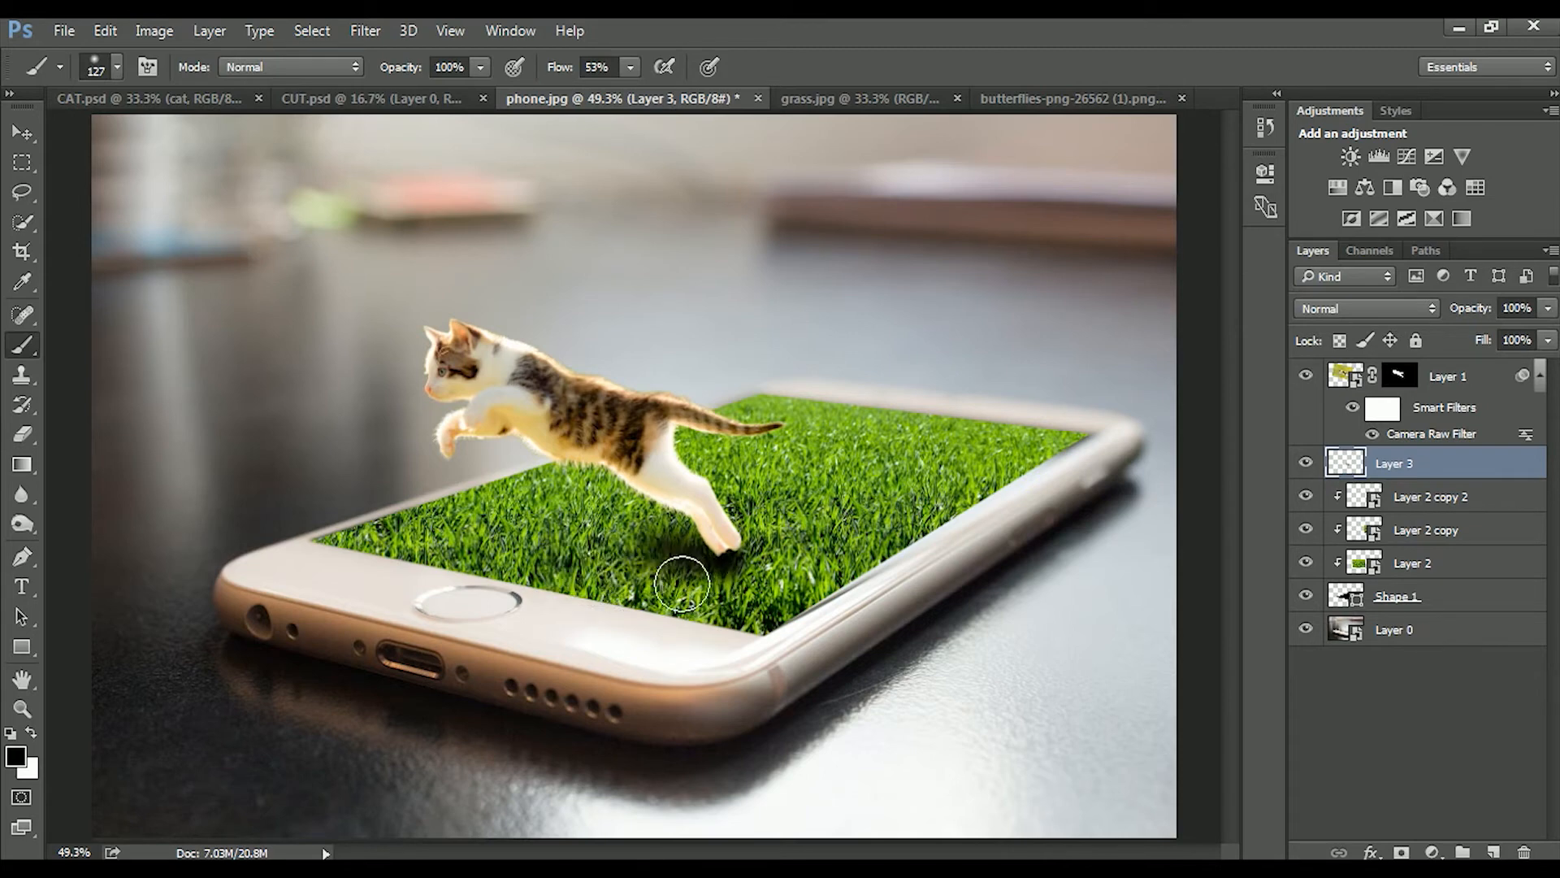
drag(697, 569, 689, 582)
key(ctrl+alt+z)
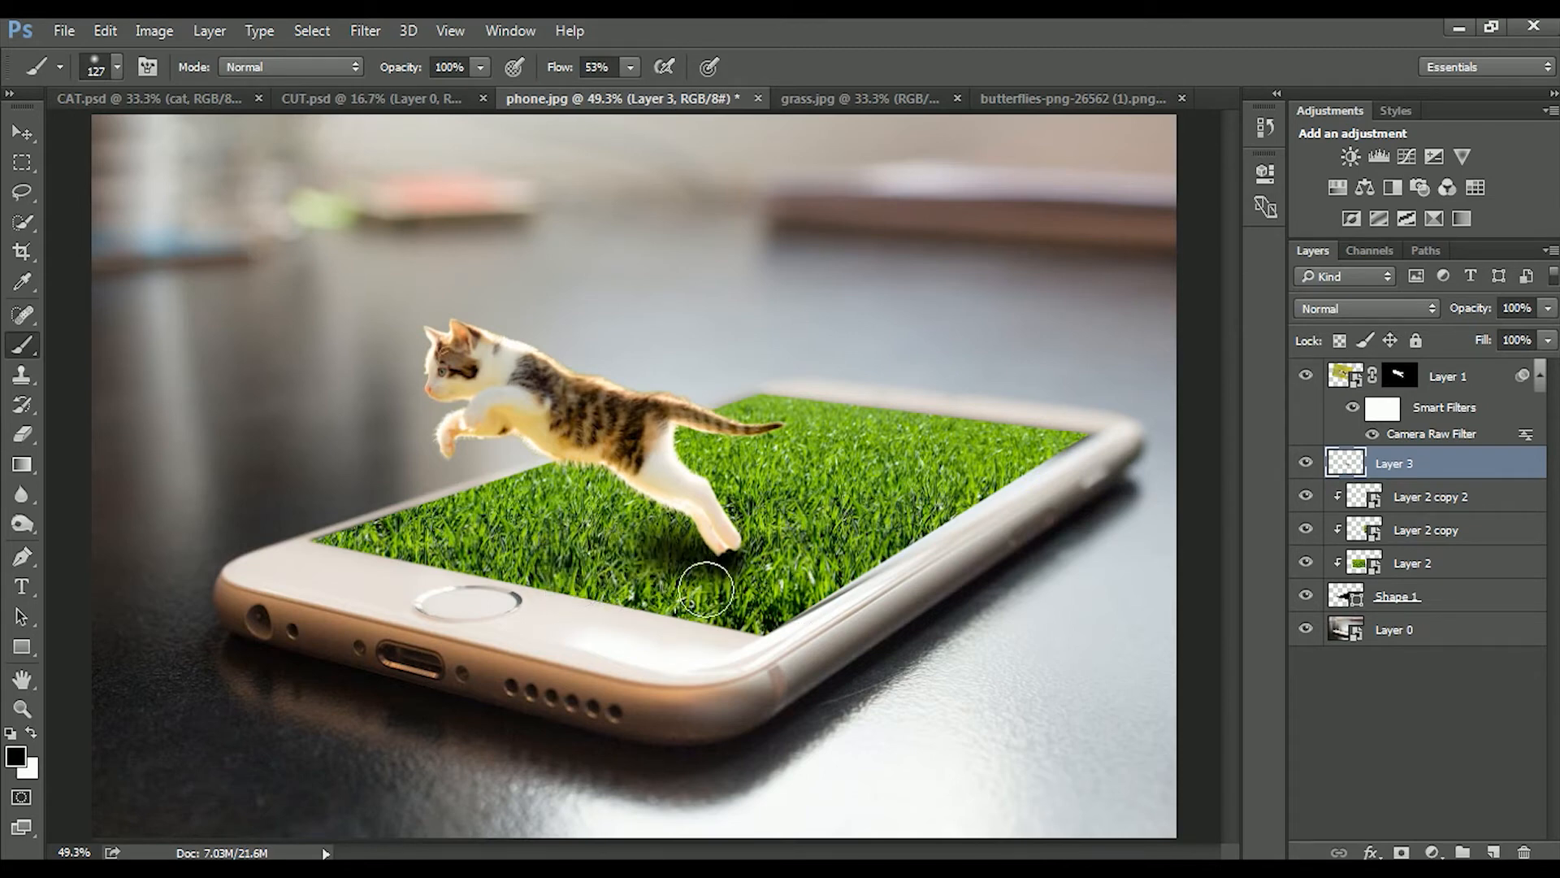
drag(561, 569, 773, 577)
key(ctrl+alt+z)
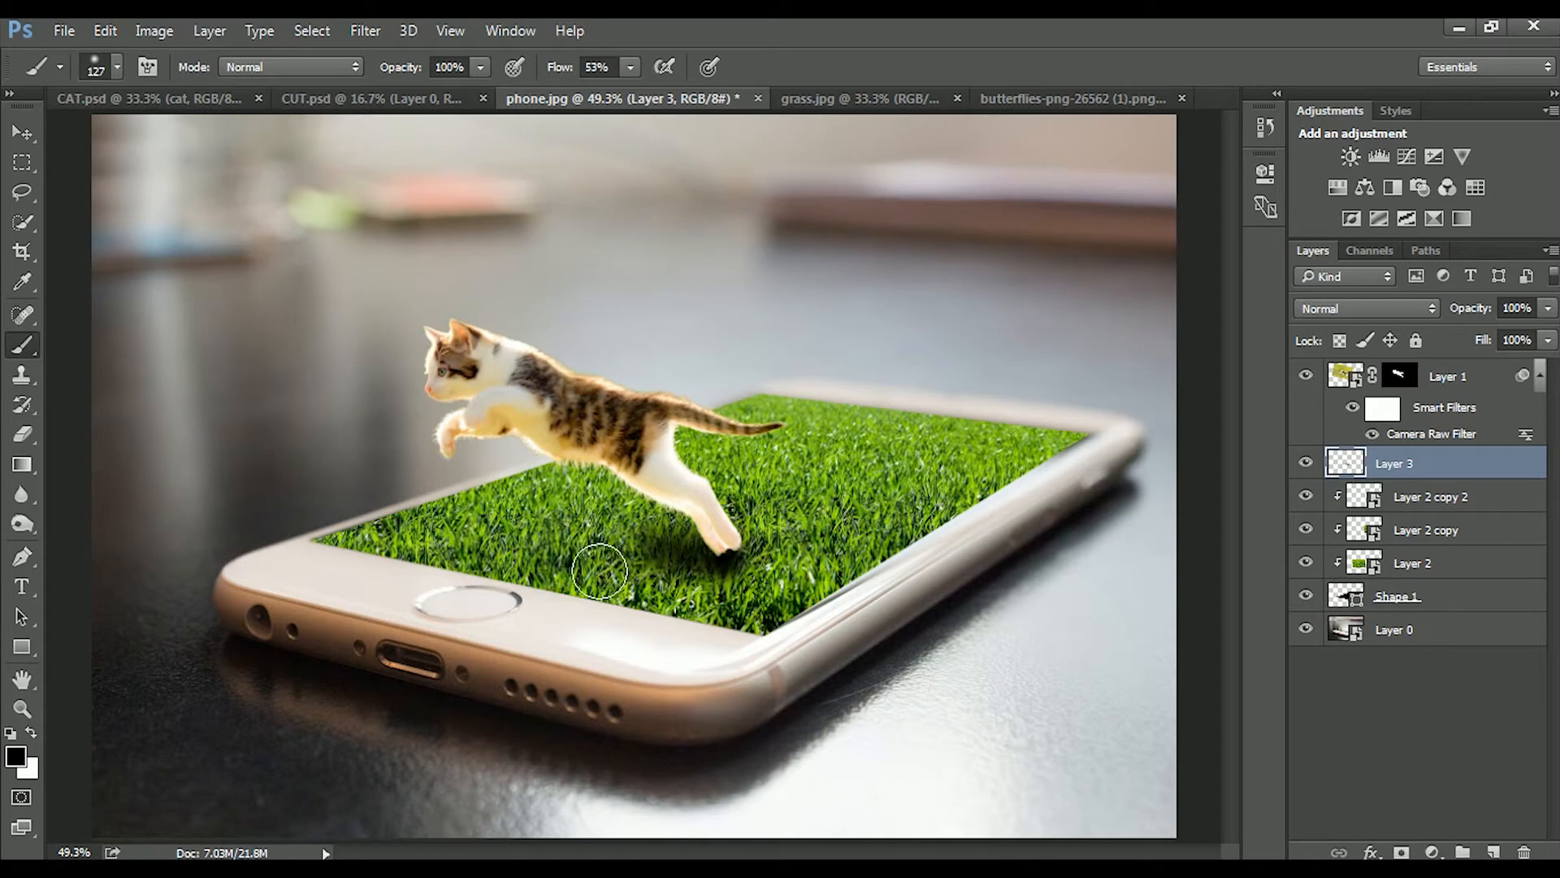
drag(569, 559, 821, 585)
Reduce the opacity of the cat's shadow layer to 54%.
click(1528, 316)
click(1549, 310)
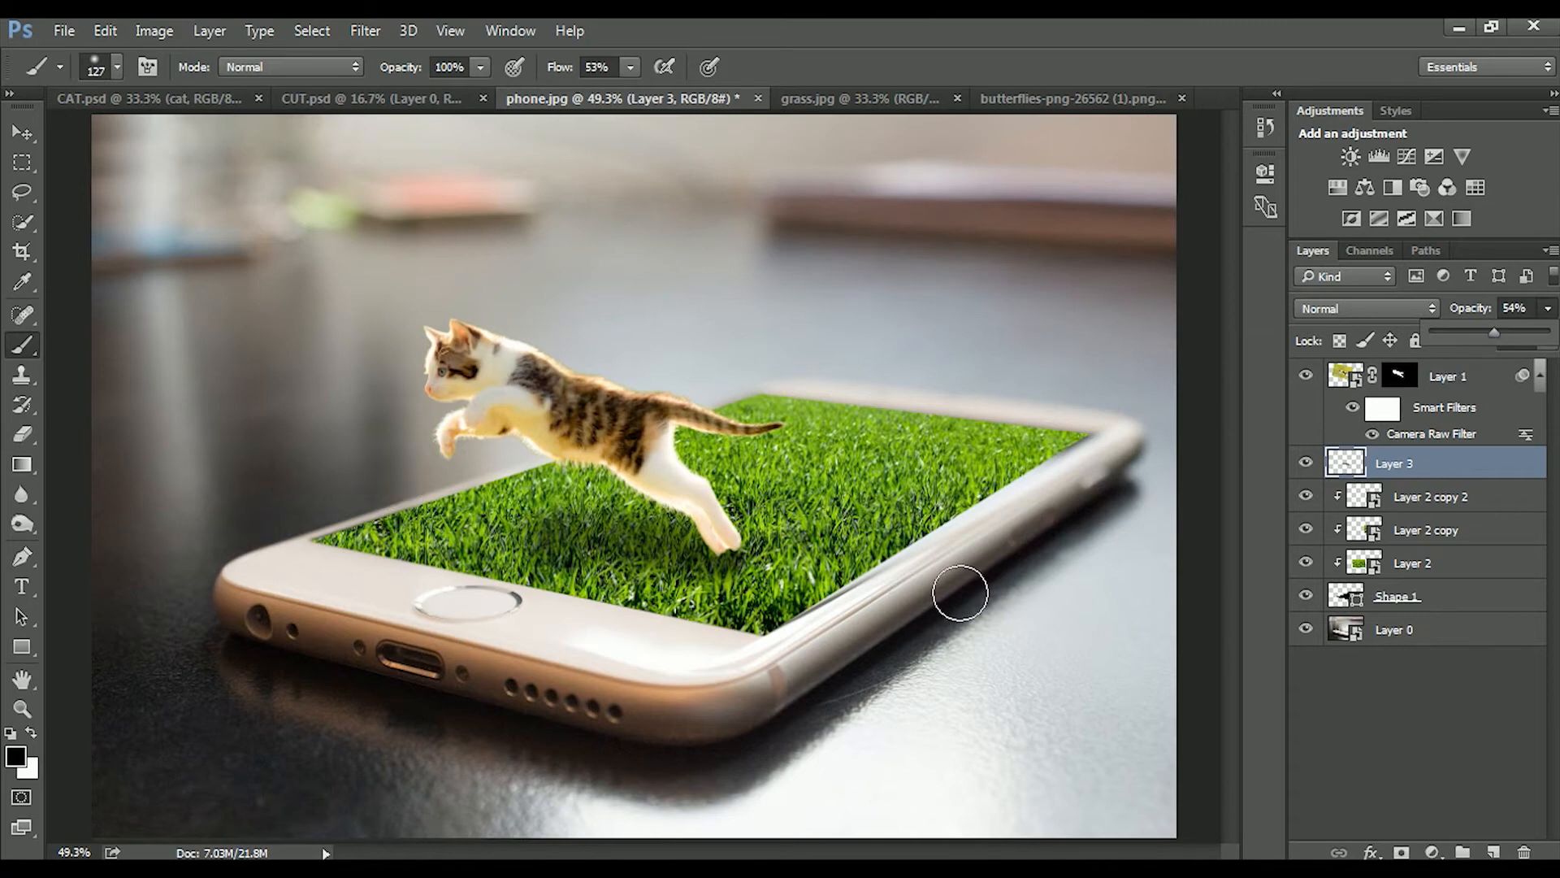
click(762, 591)
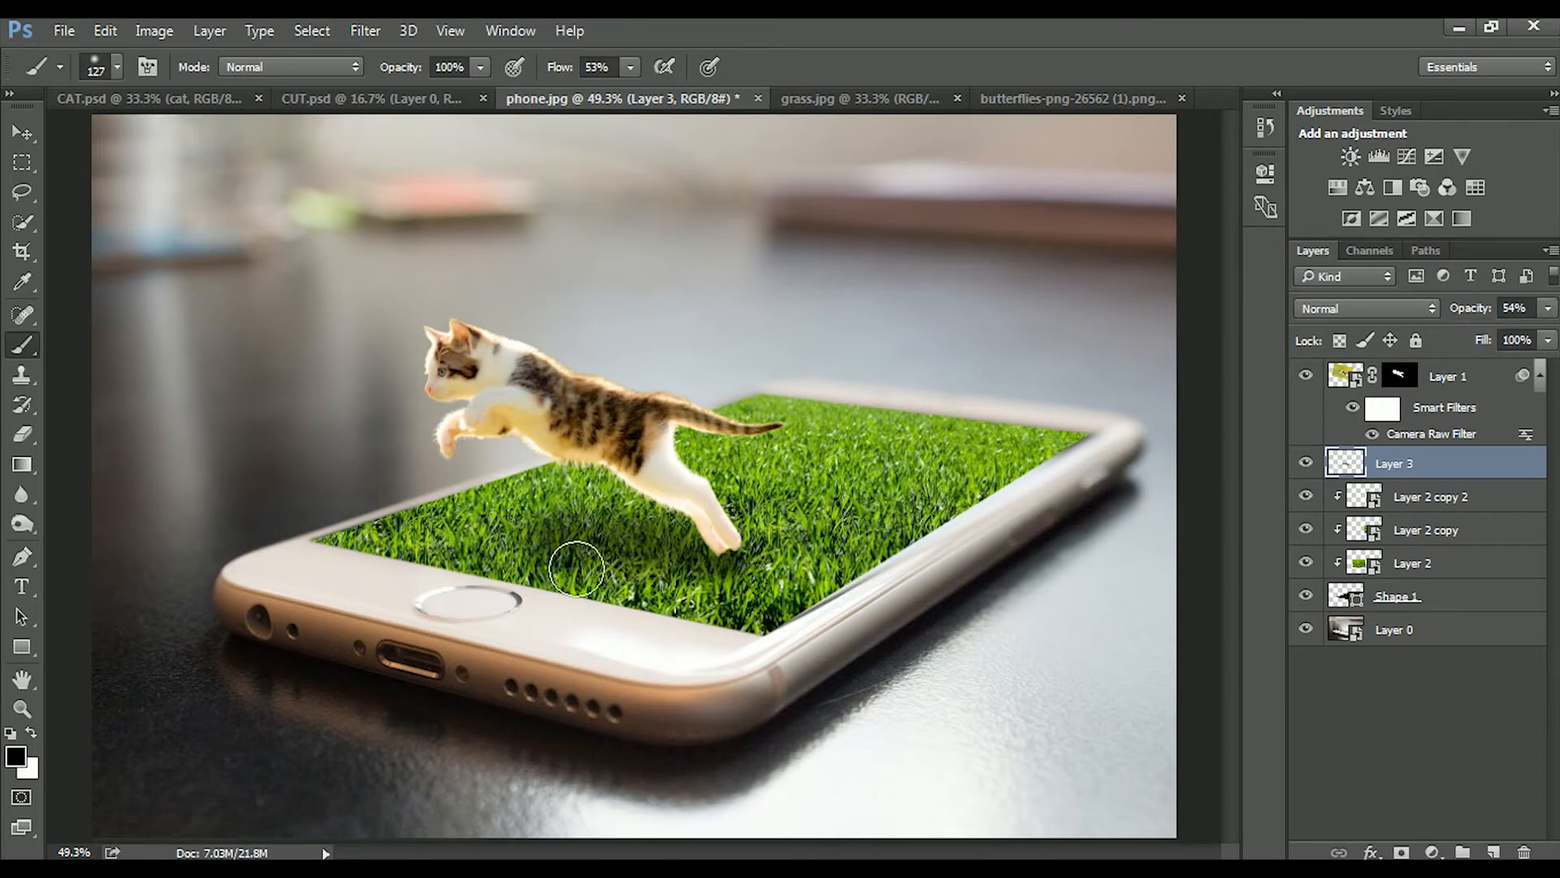
Set the brush flow to 35%, and try and undo a shadow stroke on the grass below the cat's front paws.
click(627, 70)
click(611, 586)
mouse_move(493, 557)
mouse_down()
mouse_move(590, 577)
mouse_move(477, 536)
mouse_up()
key(ctrl+z)
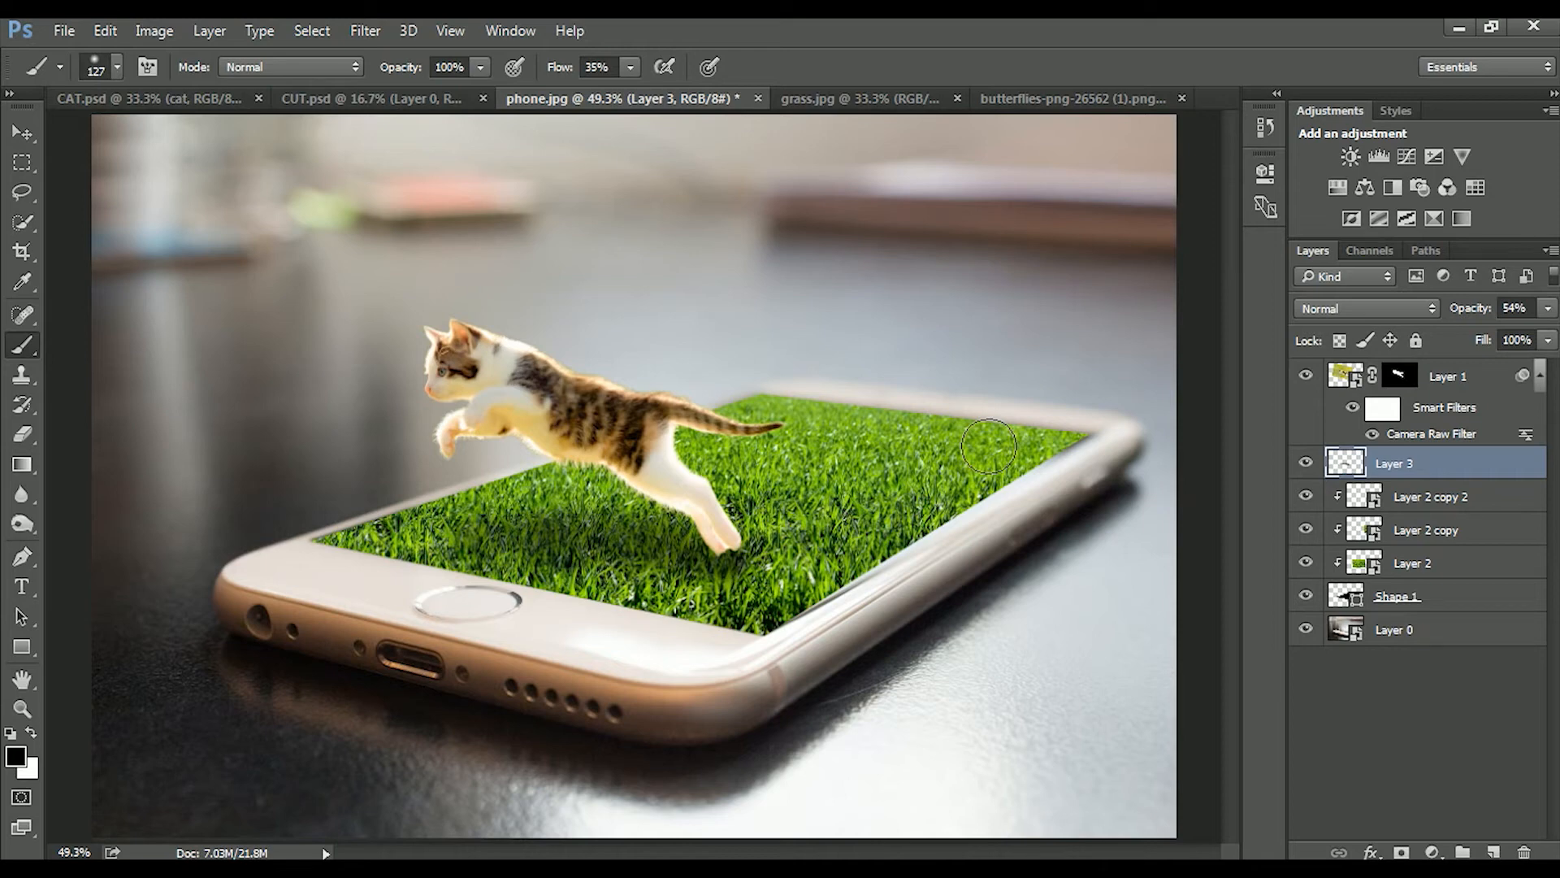
Add a new layer above the topmost grass piece and clip it to the phone screen shape.
click(1437, 504)
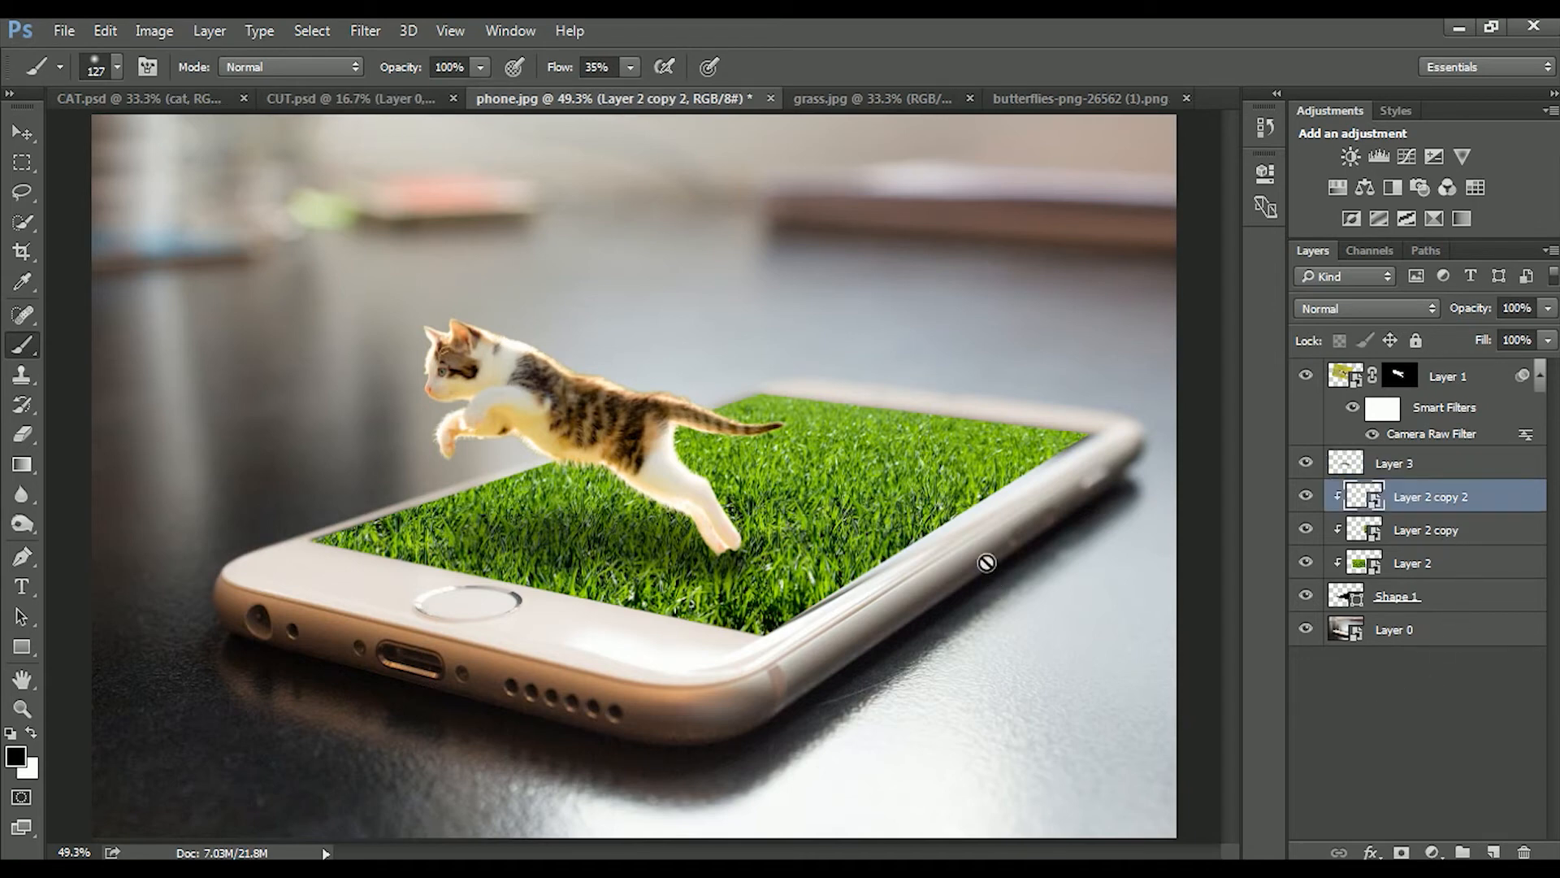
click(1493, 851)
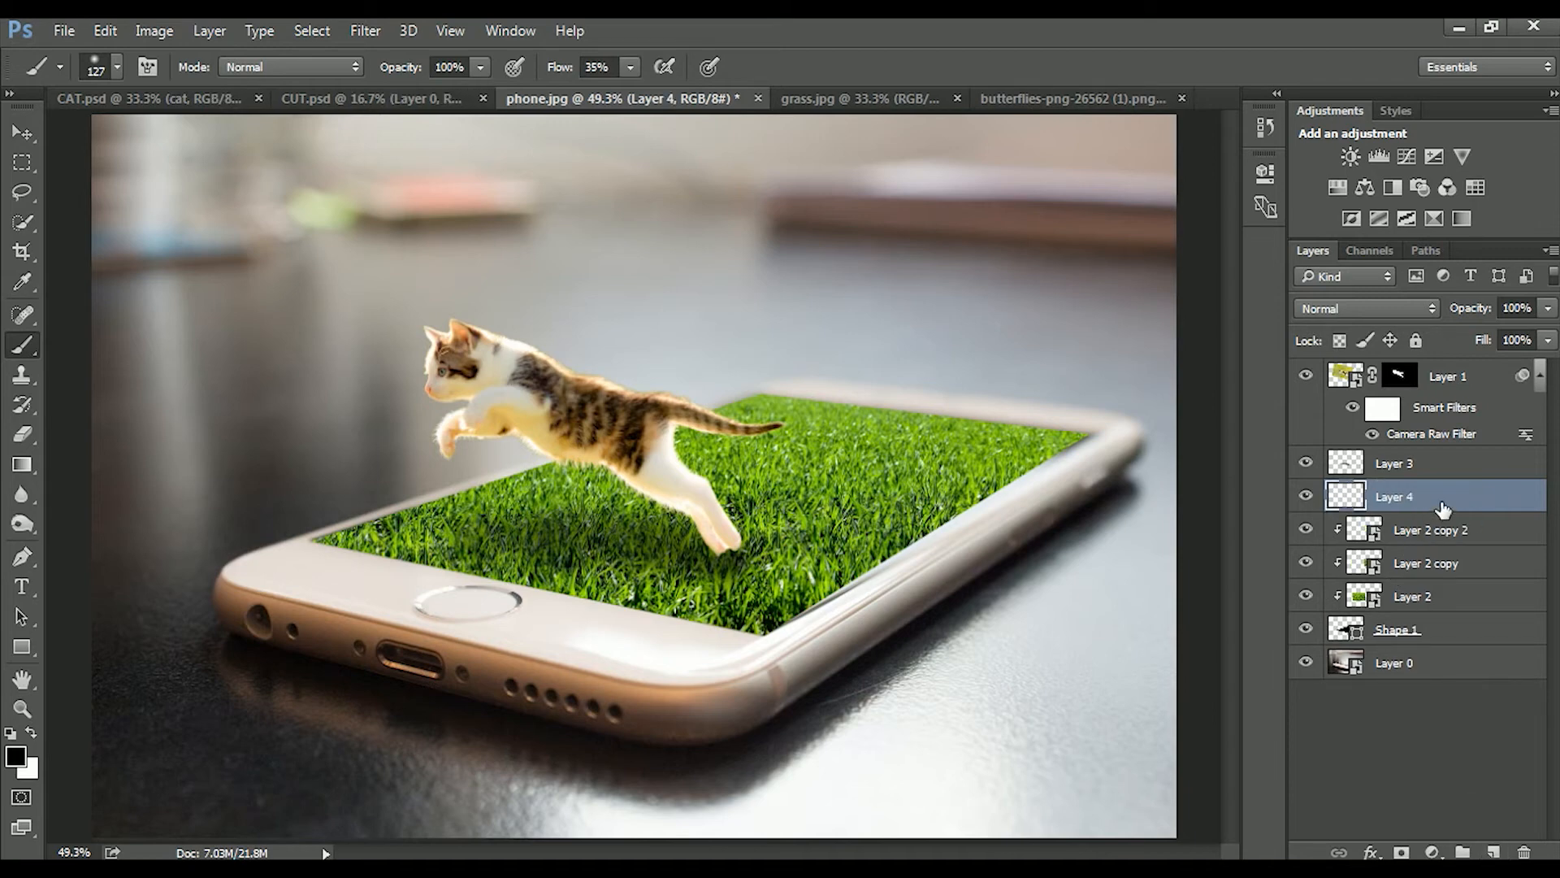
key(ctrl+alt+g)
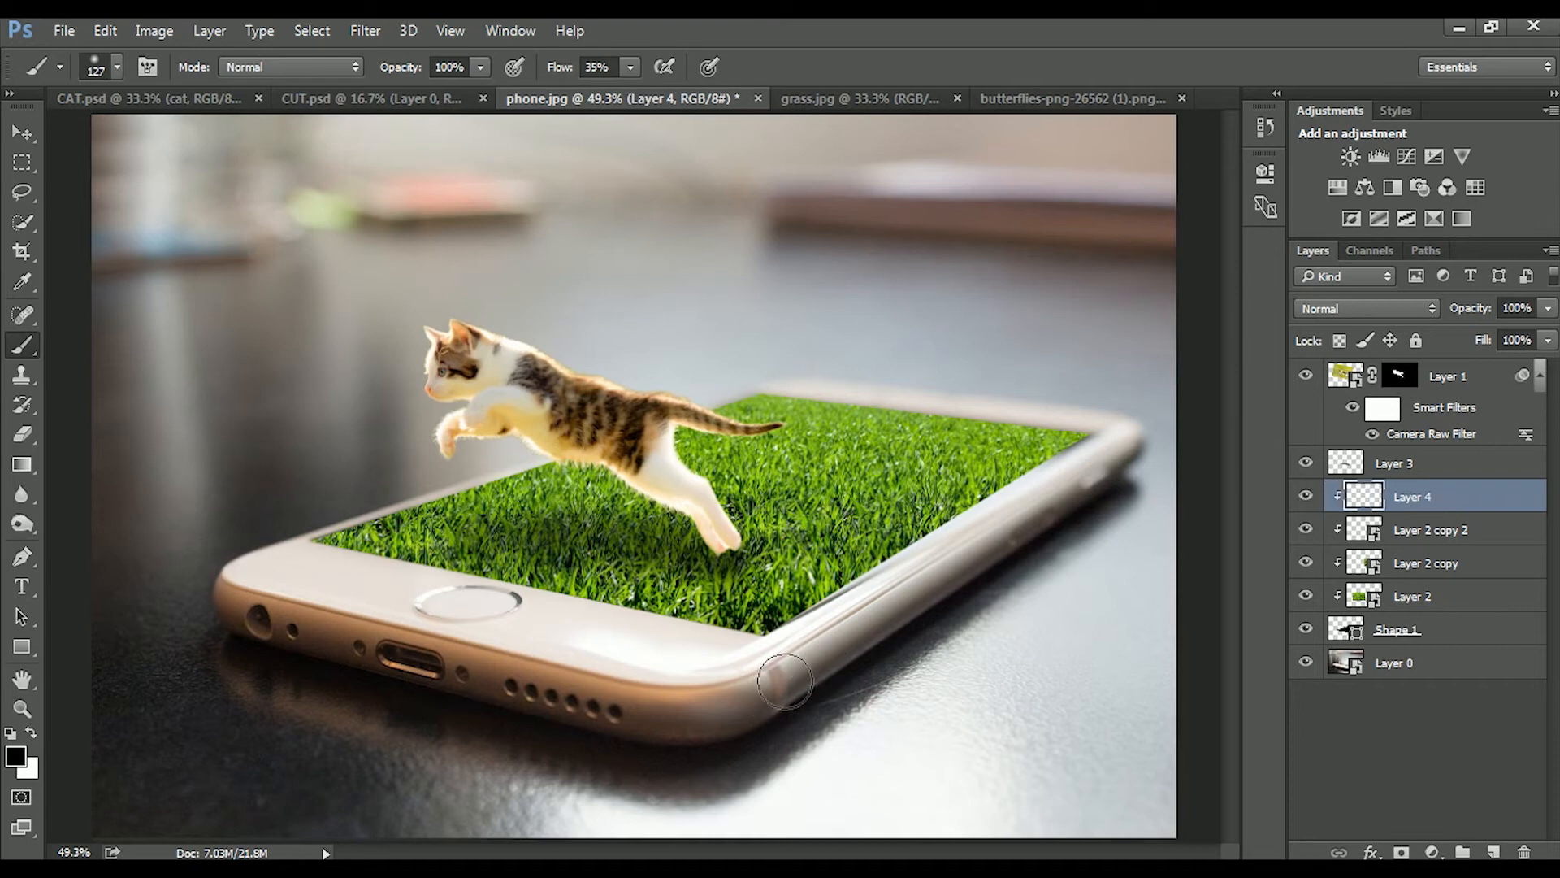
Brush black shading along the edges of the grass on the clipped layer, undoing and repainting the strokes along the screen's far edge.
mouse_move(780, 625)
mouse_down()
mouse_move(861, 609)
mouse_move(812, 634)
mouse_move(902, 601)
mouse_move(1124, 474)
mouse_move(1115, 457)
mouse_move(836, 420)
mouse_up()
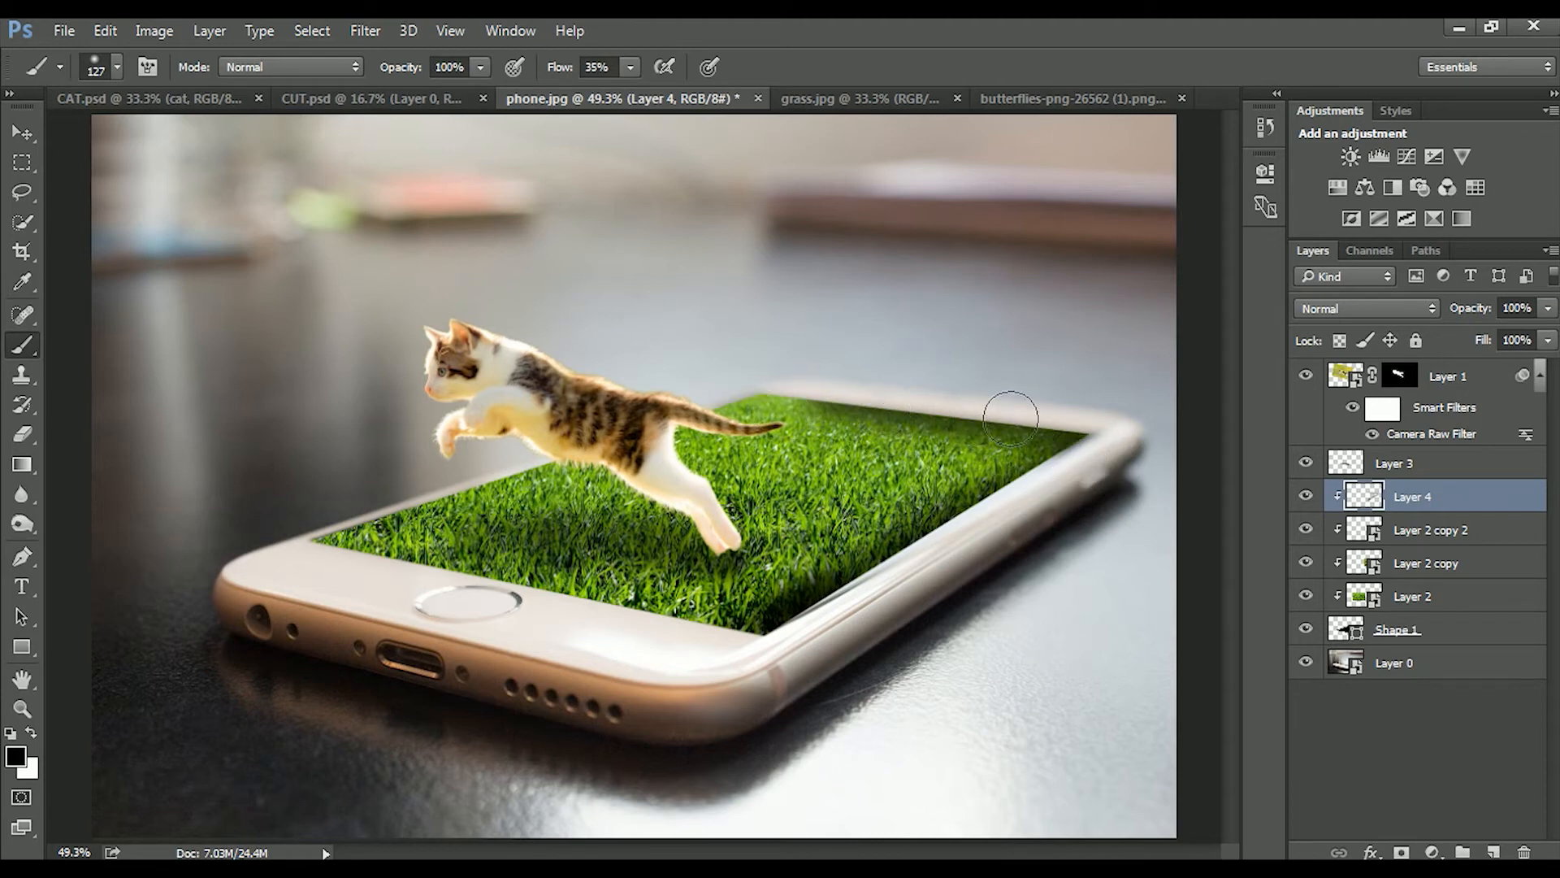
key(ctrl+z)
mouse_move(1102, 445)
mouse_down()
mouse_move(967, 415)
mouse_move(1045, 418)
mouse_move(801, 383)
mouse_move(784, 417)
mouse_move(1056, 416)
mouse_up()
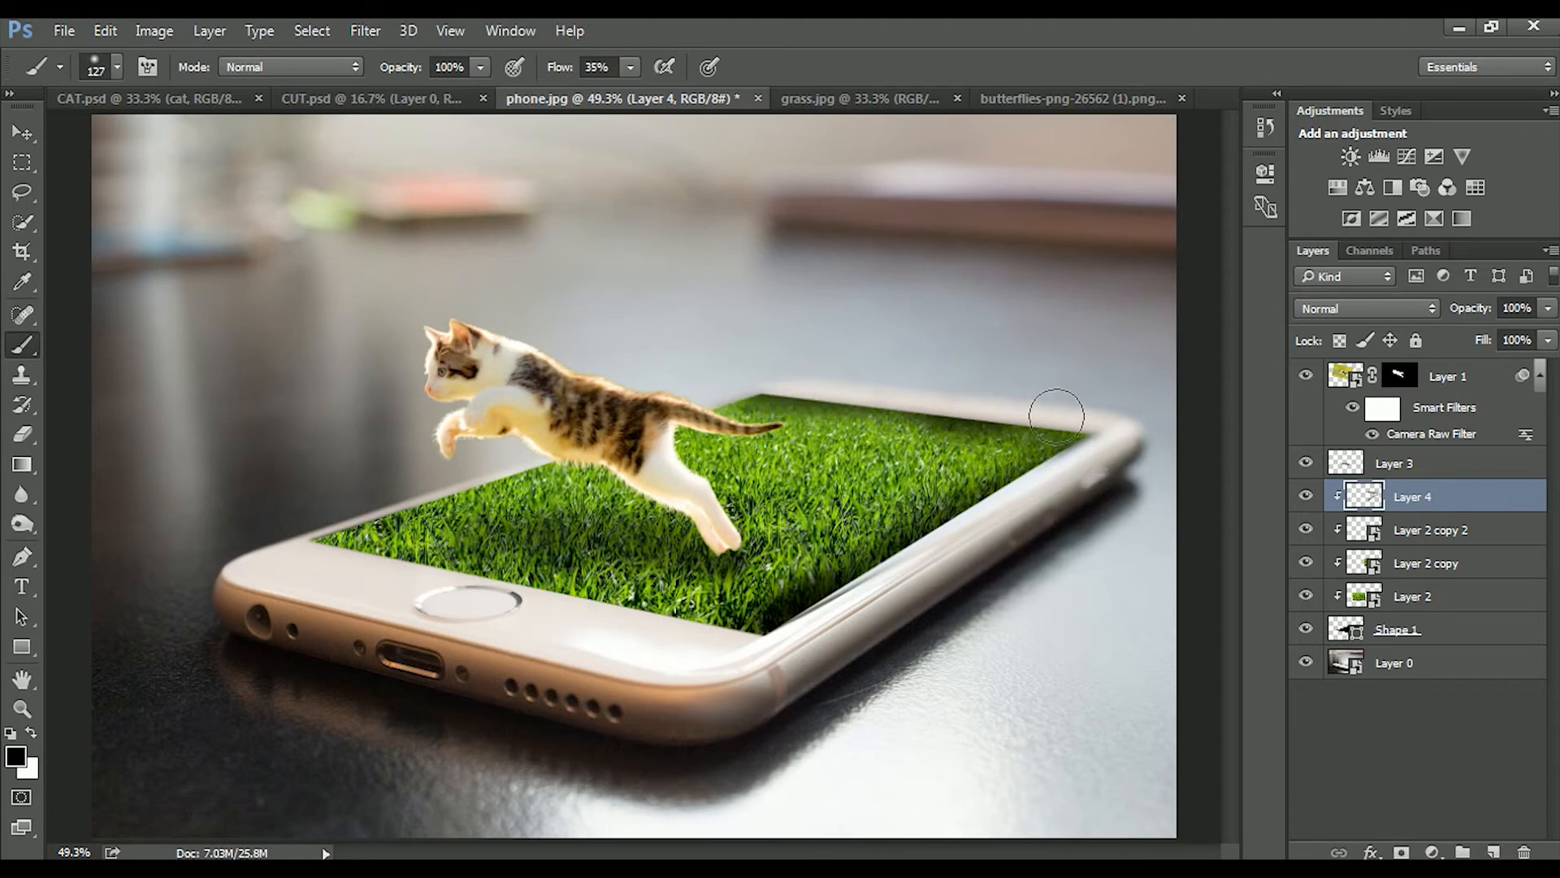
key(ctrl+z)
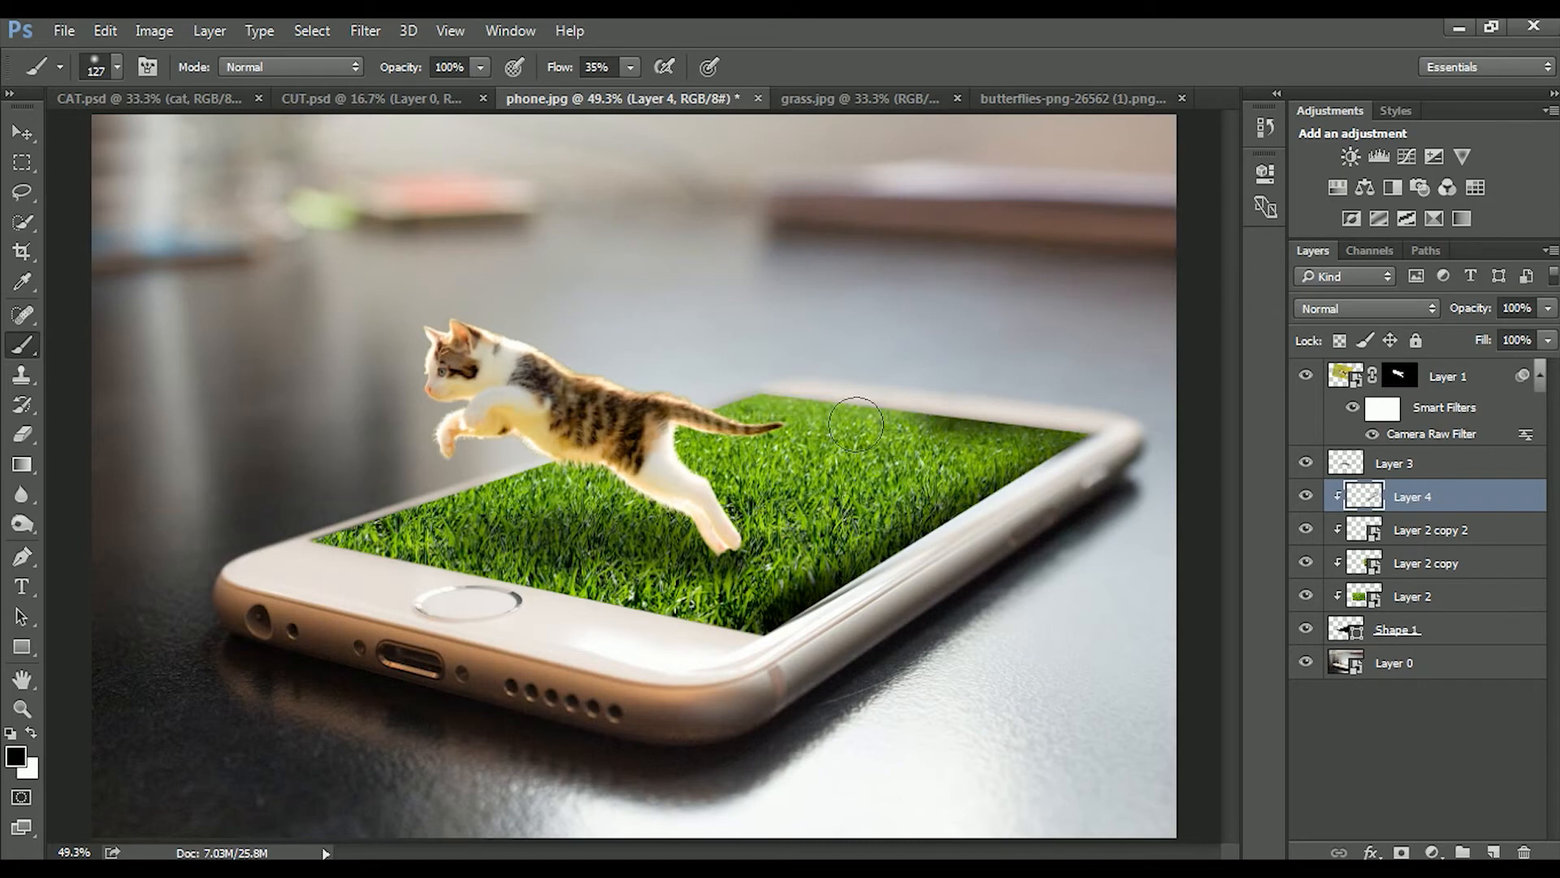
mouse_move(839, 418)
mouse_down()
mouse_move(1062, 407)
mouse_move(986, 407)
mouse_move(1003, 431)
mouse_up()
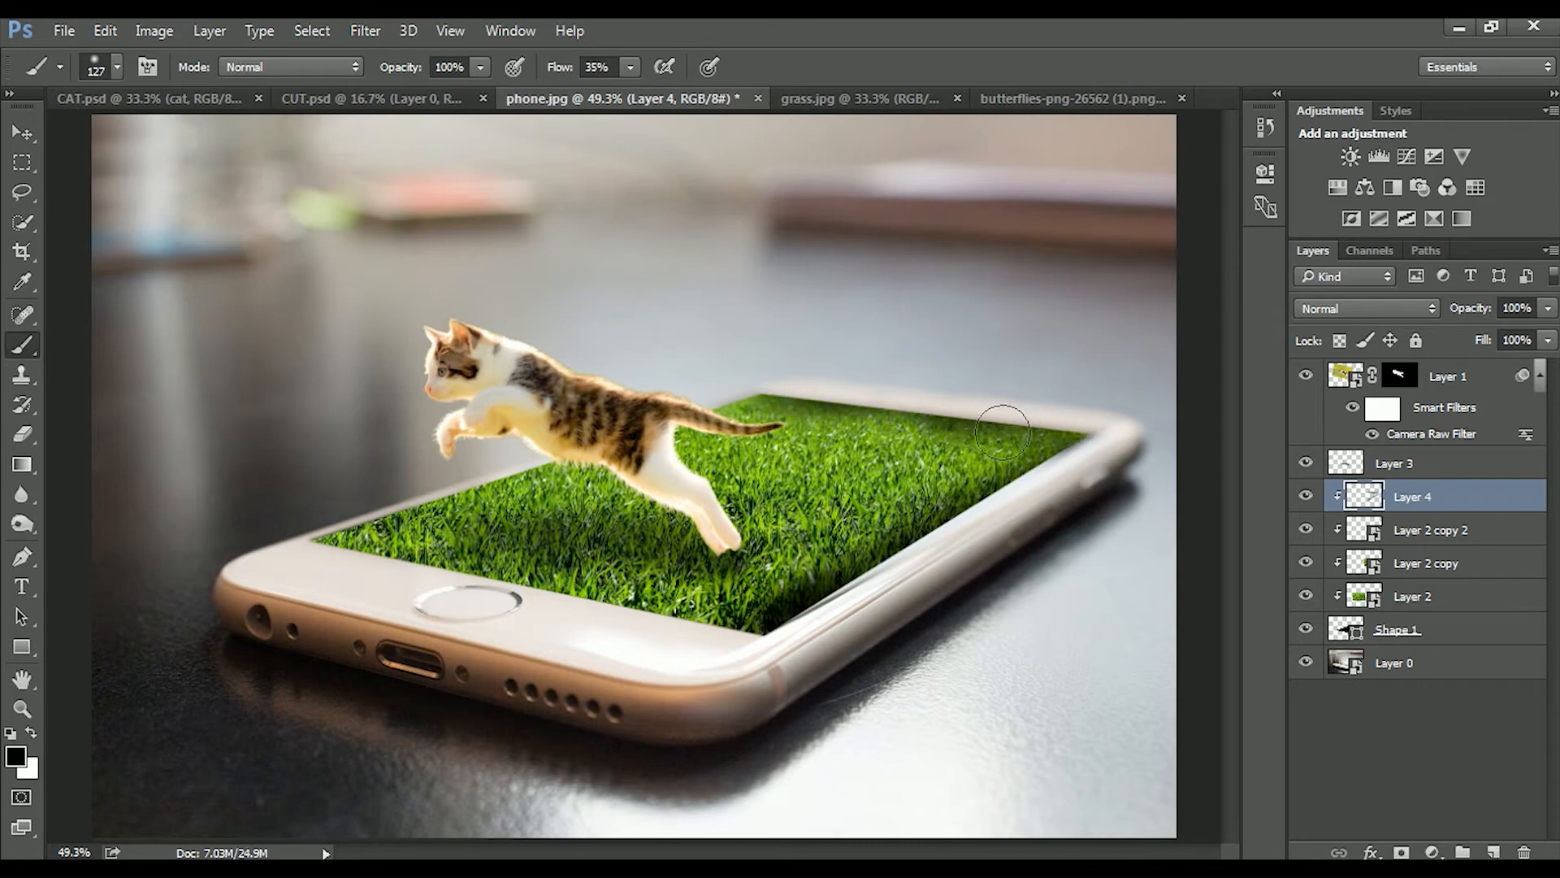
drag(819, 410, 1081, 427)
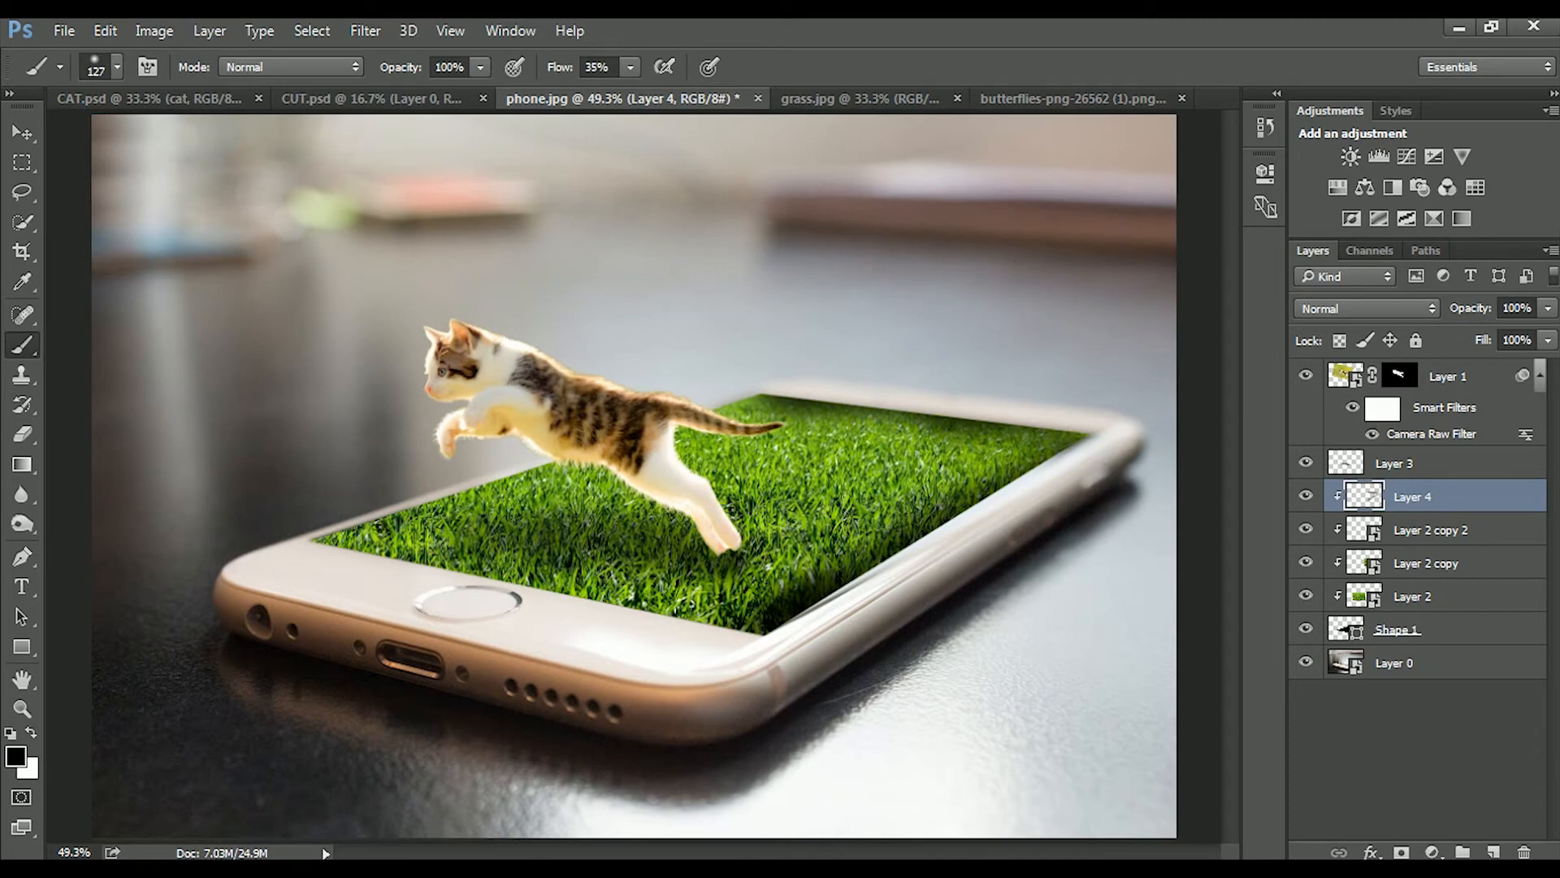
drag(882, 427, 1089, 454)
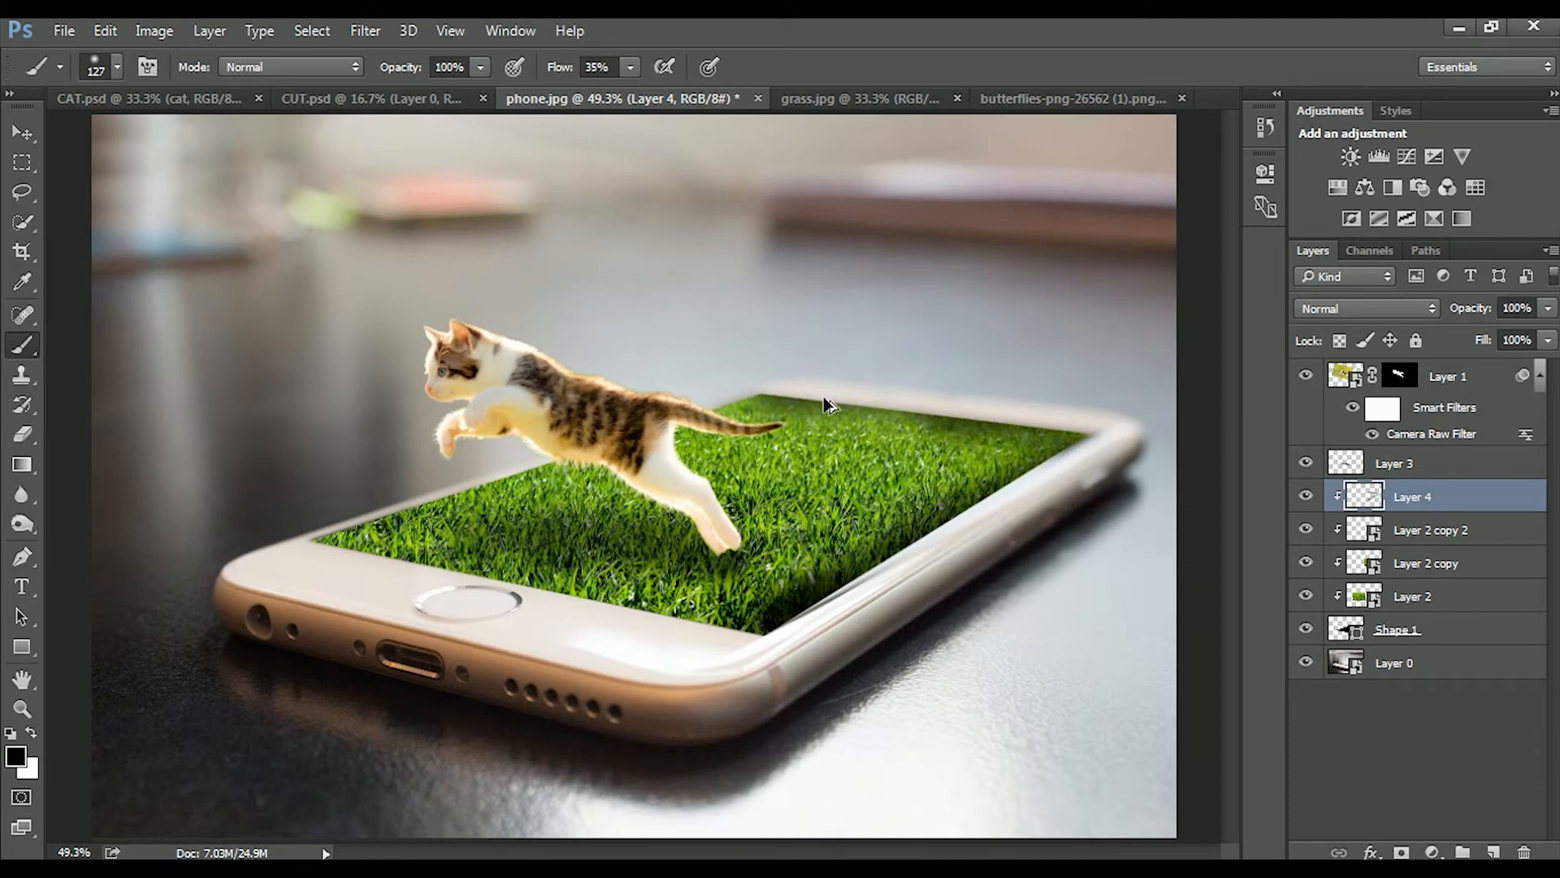
key(ctrl+alt+z)
mouse_move(764, 407)
mouse_down()
mouse_move(1011, 431)
mouse_move(1107, 414)
mouse_up()
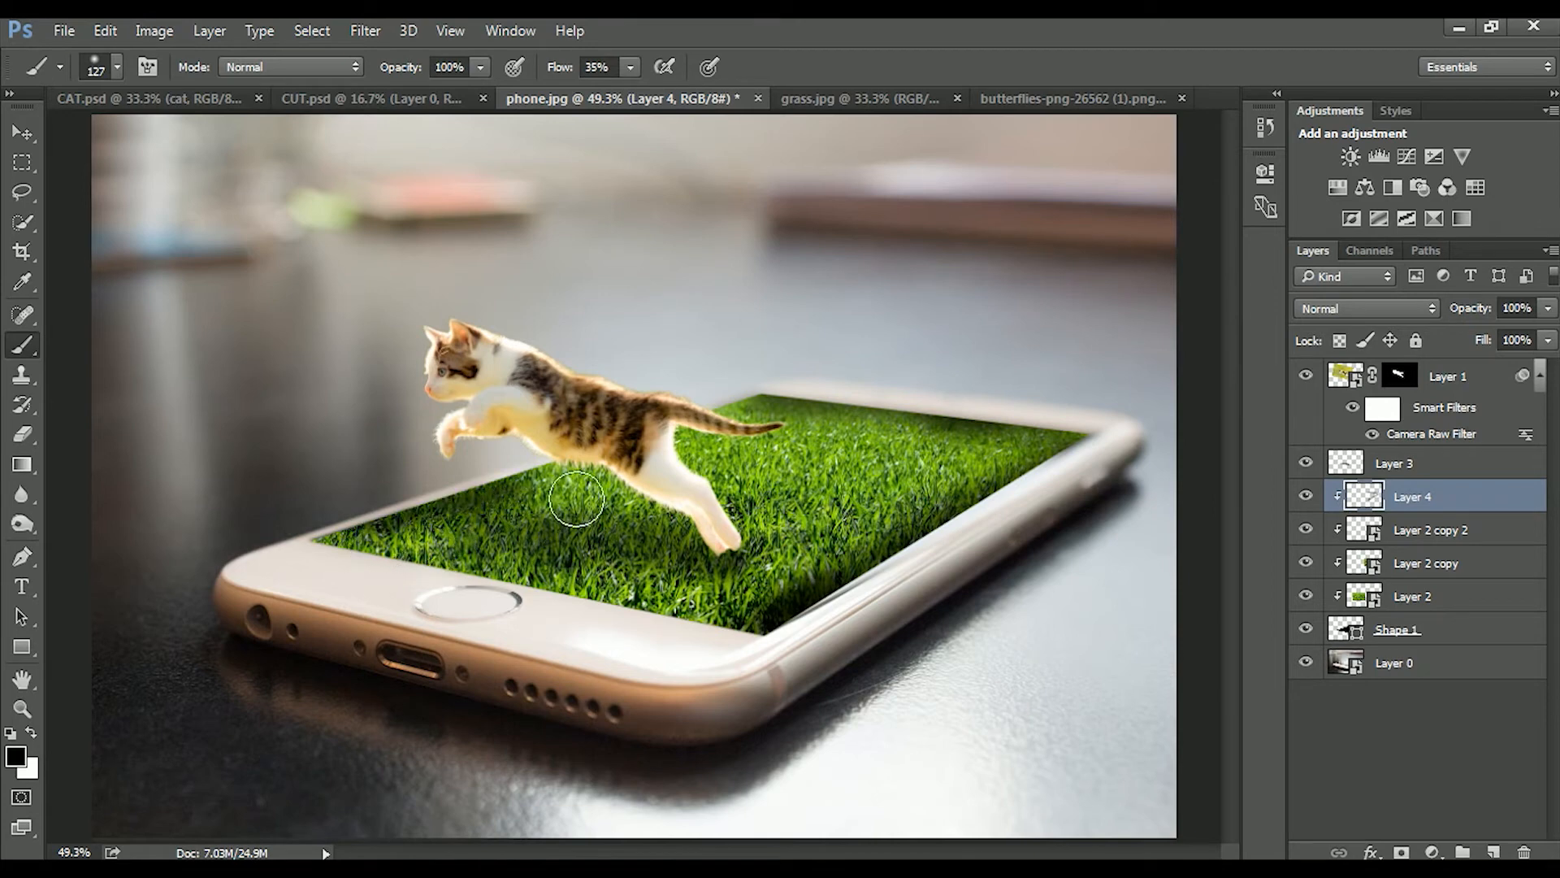
drag(351, 581, 794, 647)
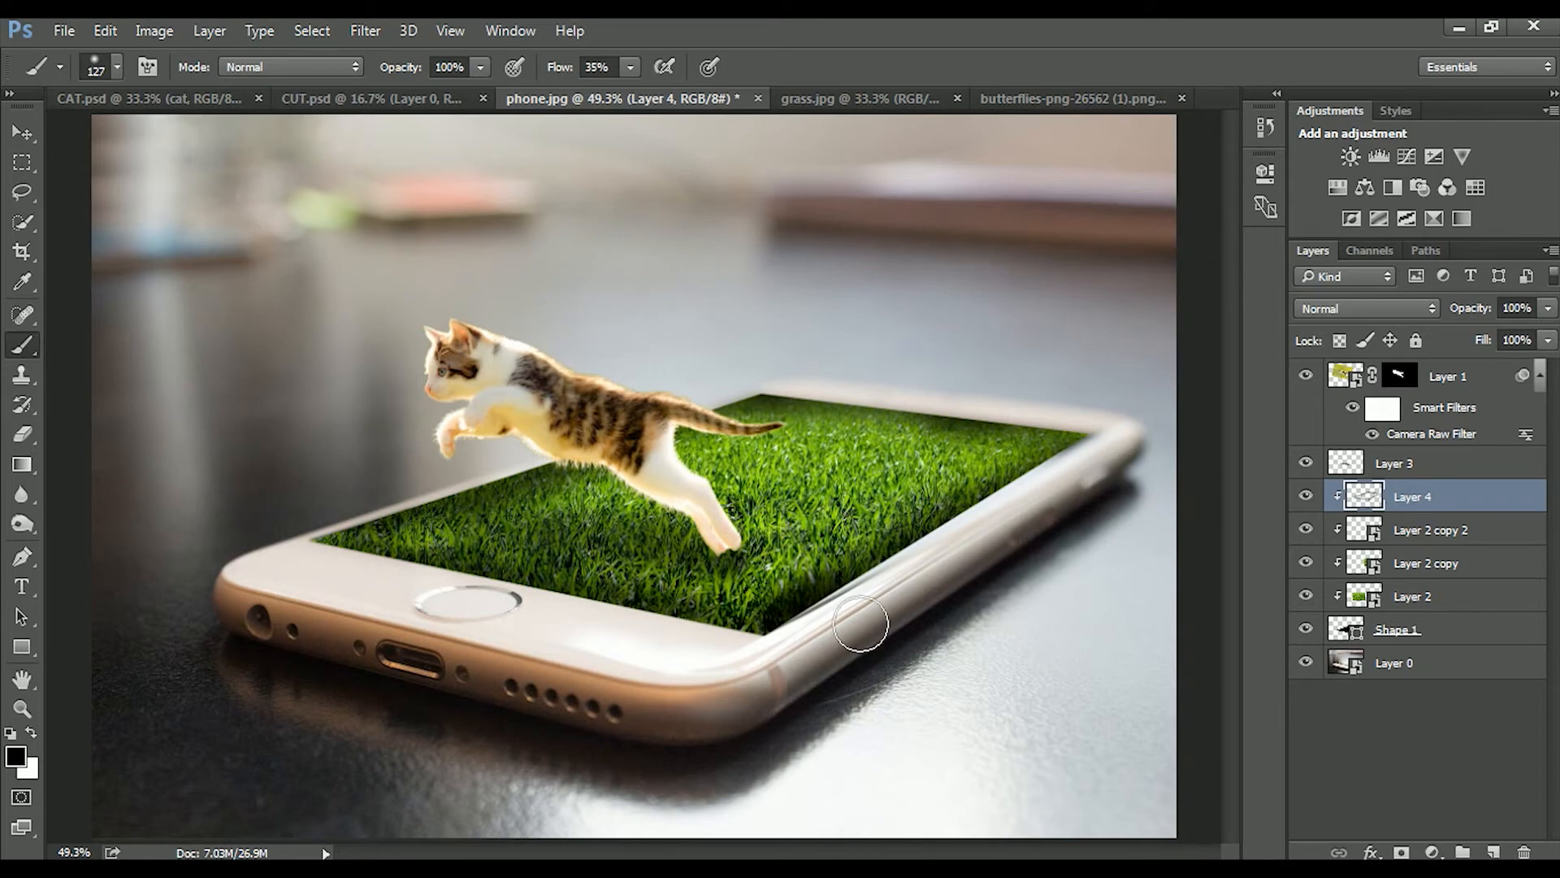
Reduce the edge-shading layer's opacity to 65% and select the cat layer with the Move tool active.
click(1547, 315)
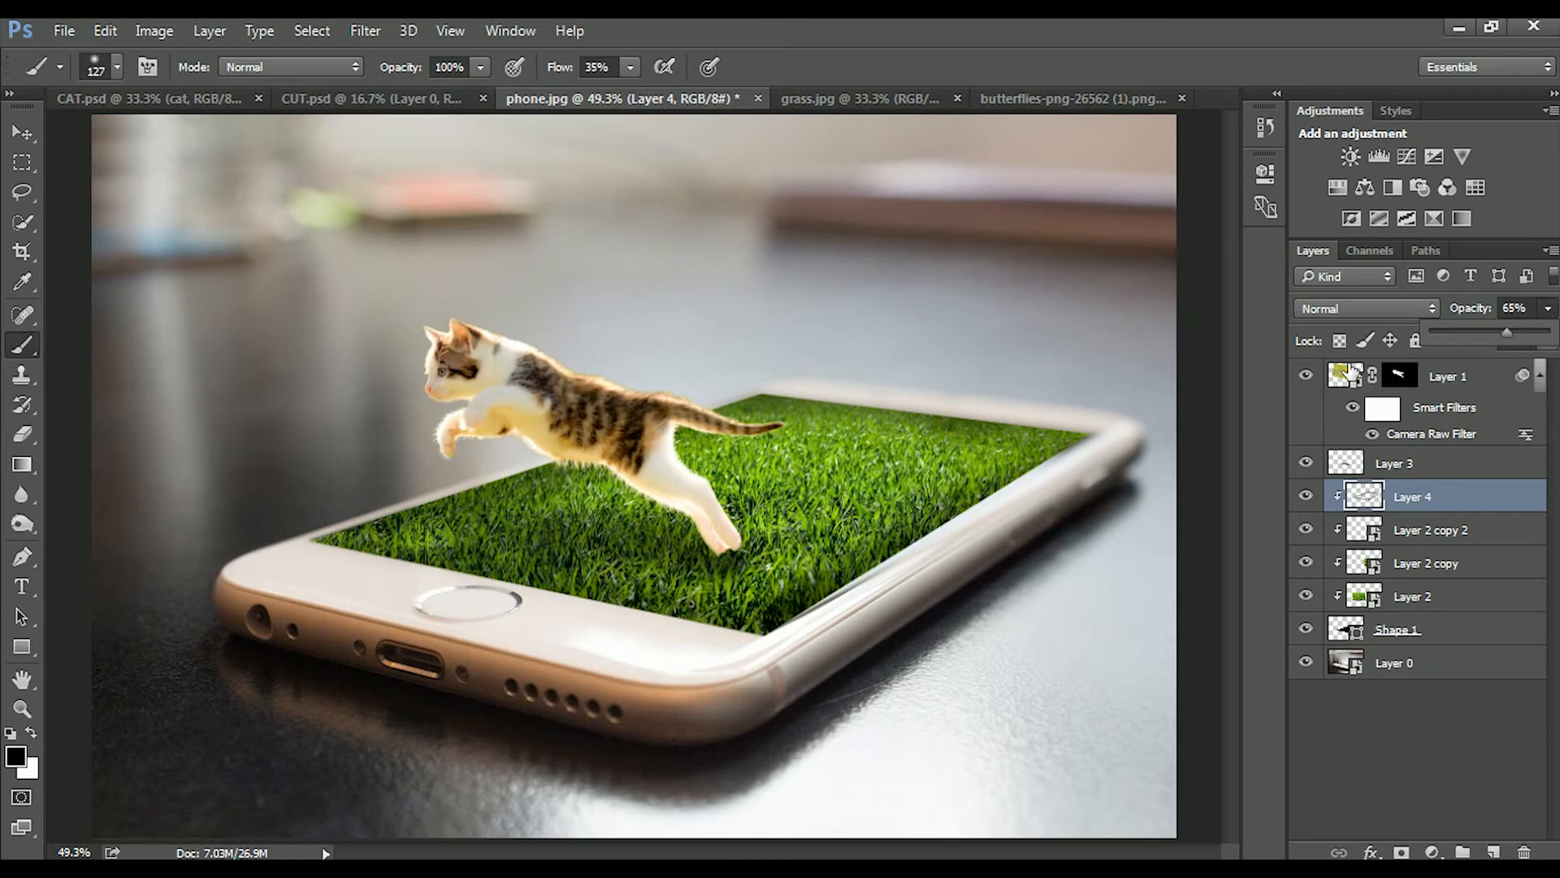
key(v)
click(1448, 681)
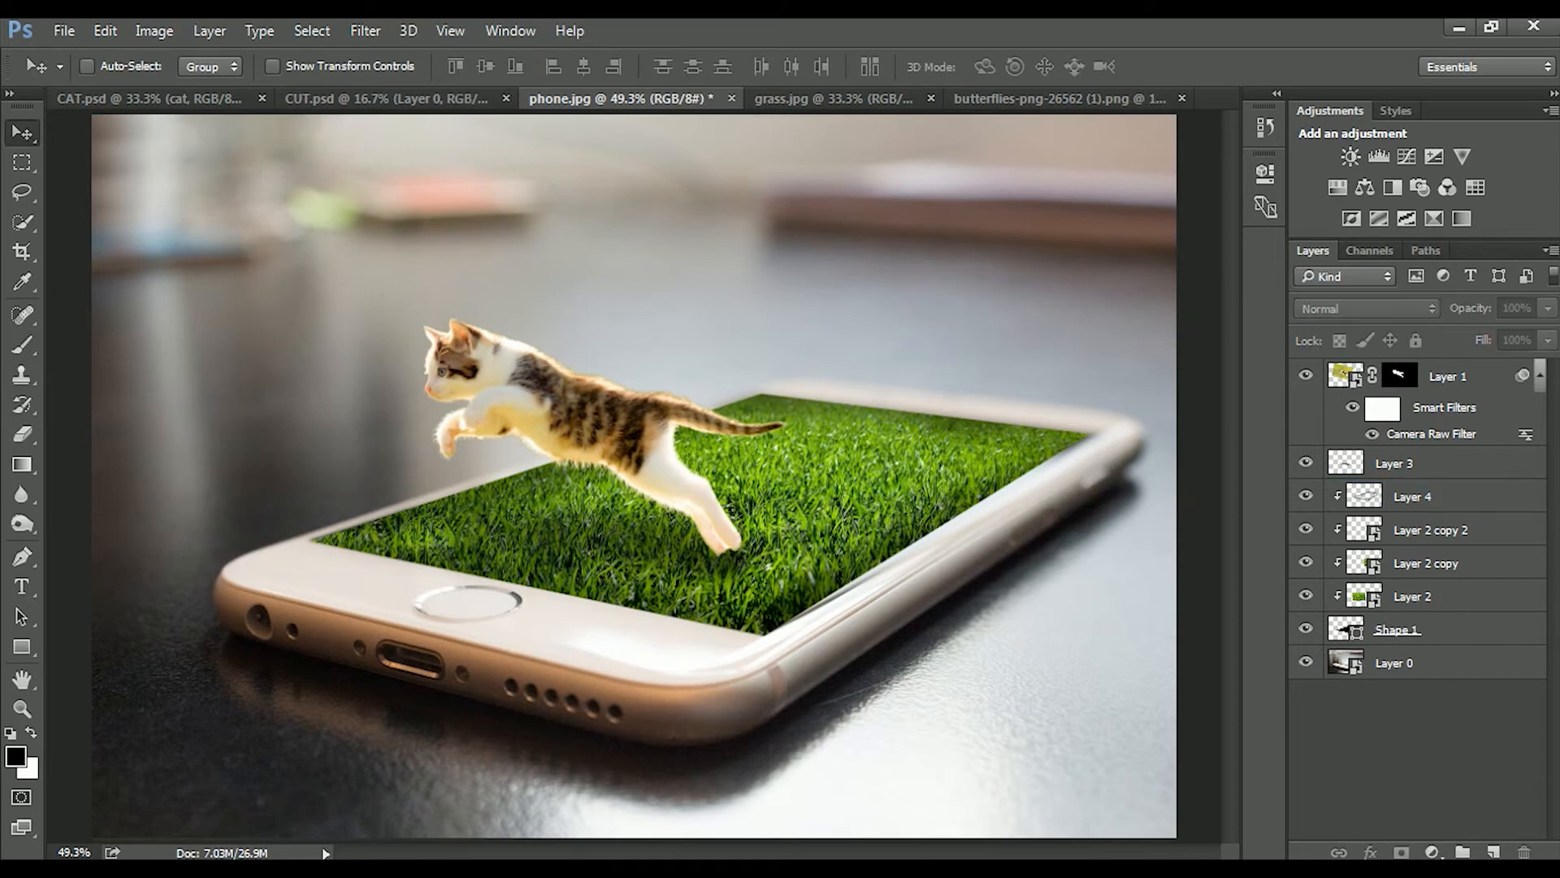
click(1472, 388)
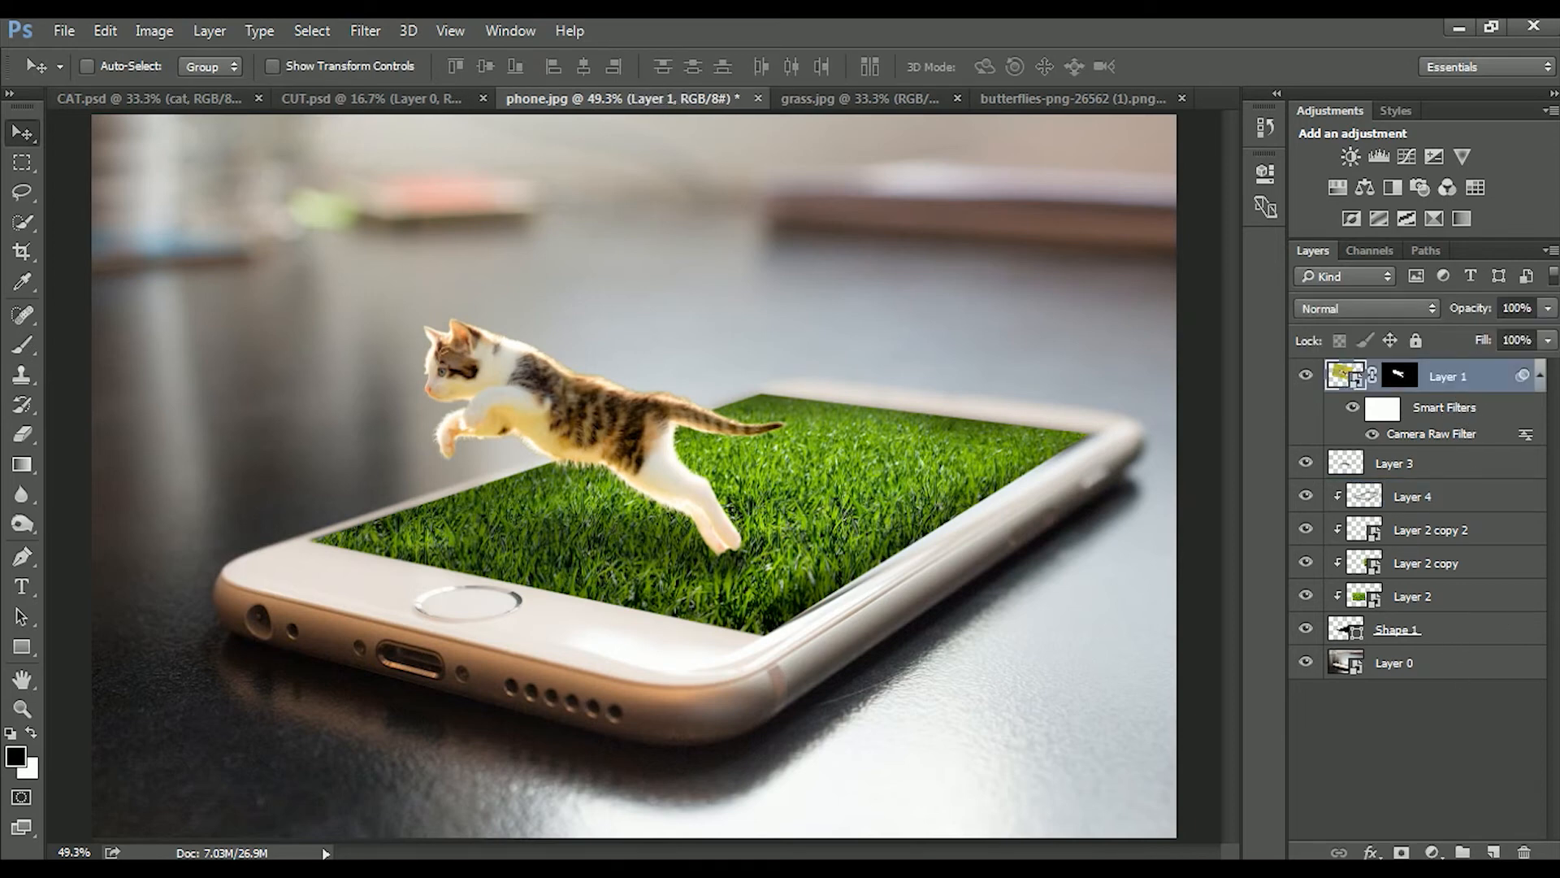
Add a new layer above the cat layer and fill it with black.
click(1497, 850)
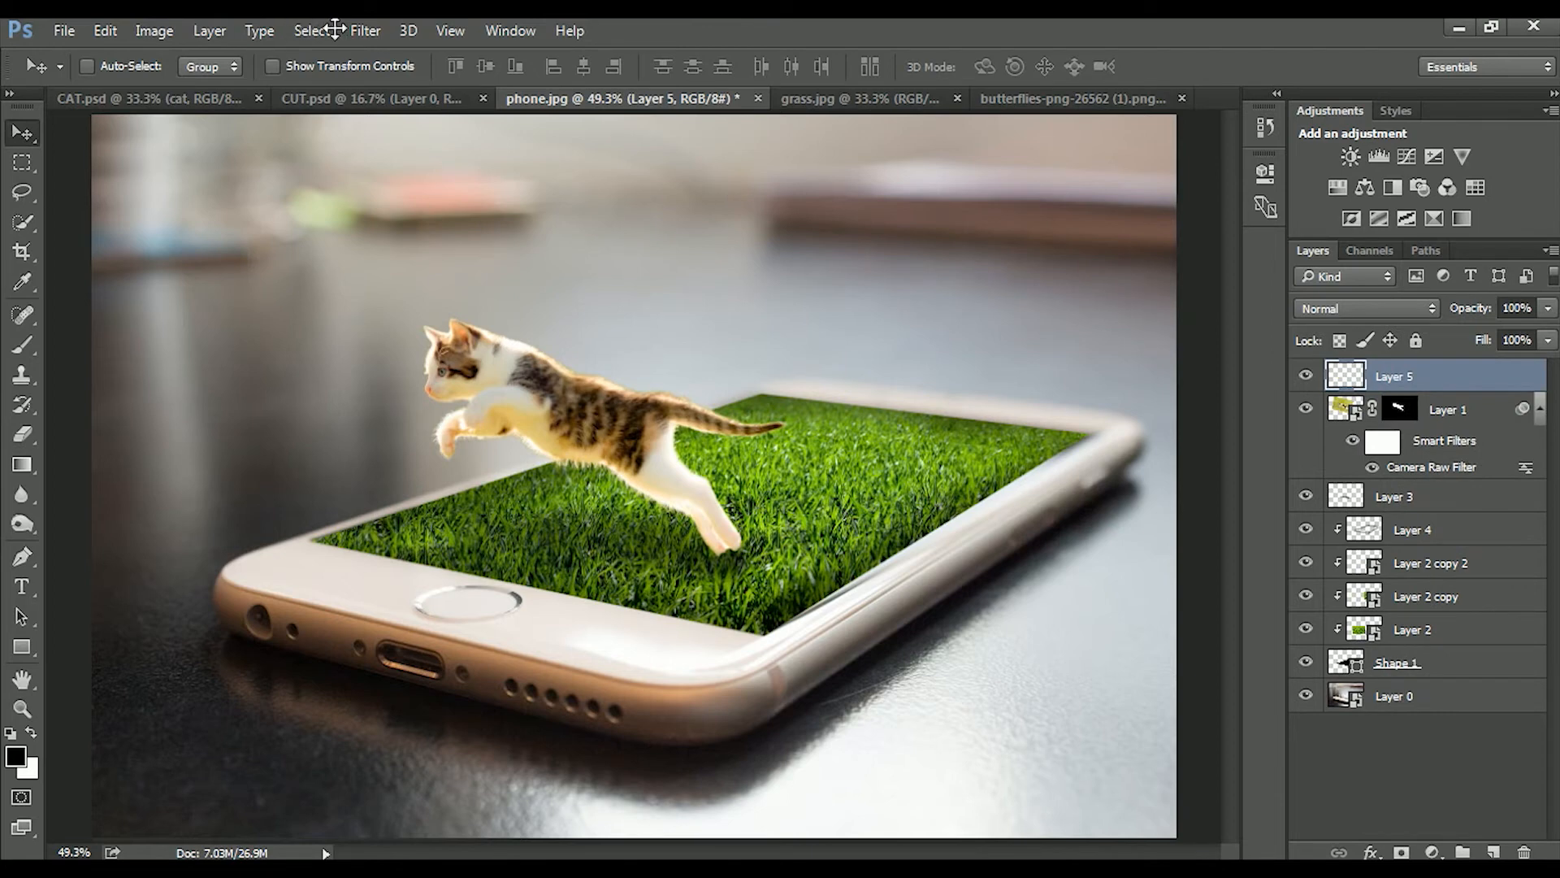
click(366, 31)
mouse_move(406, 281)
click(1376, 380)
key(alt+BackSpace)
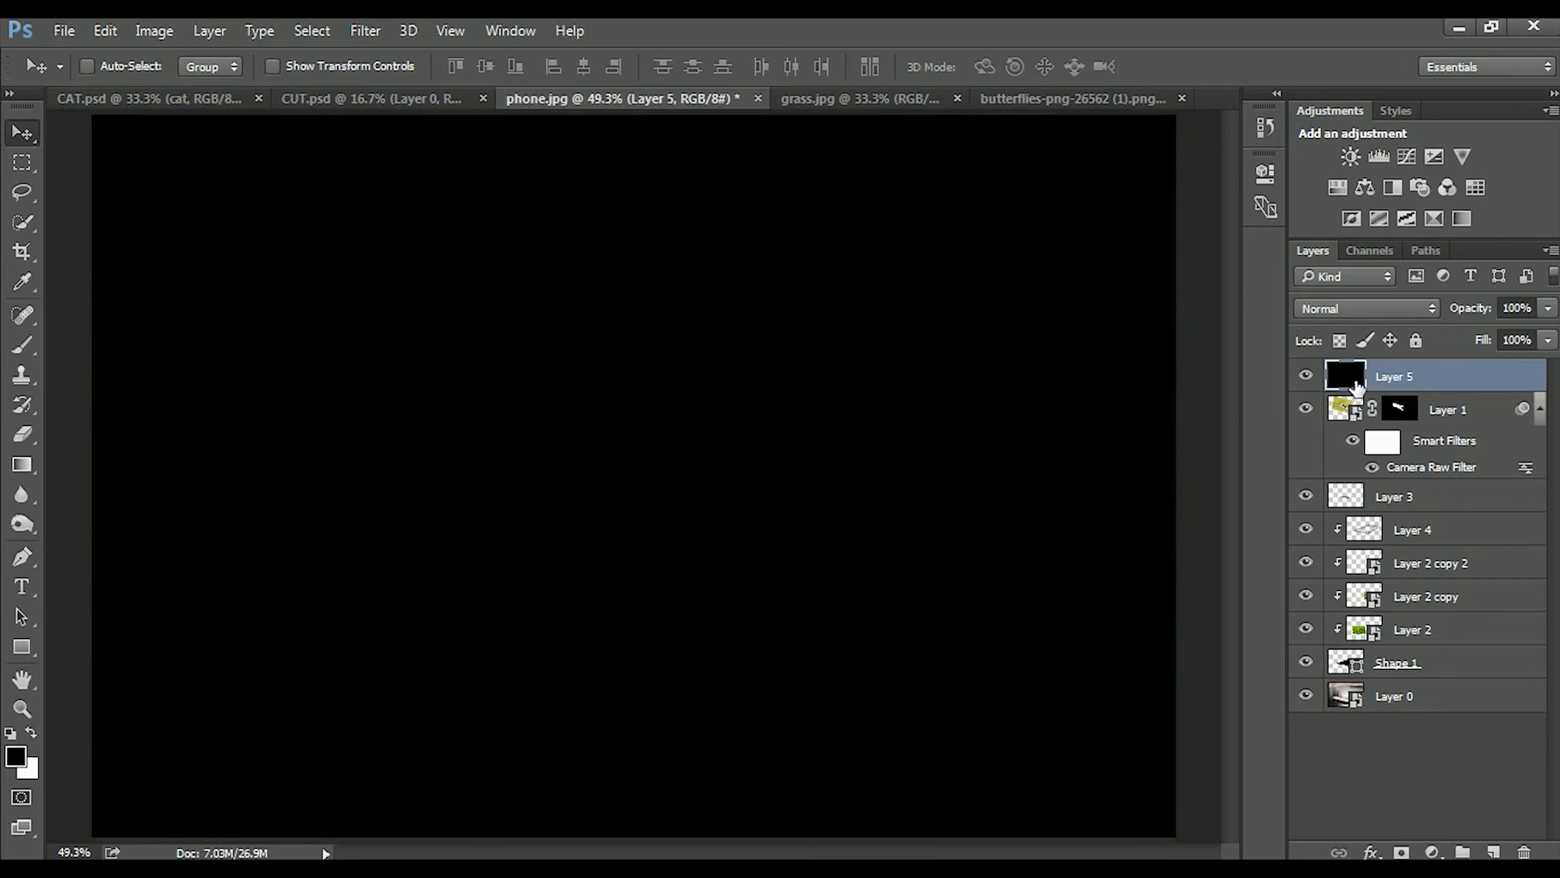
click(358, 30)
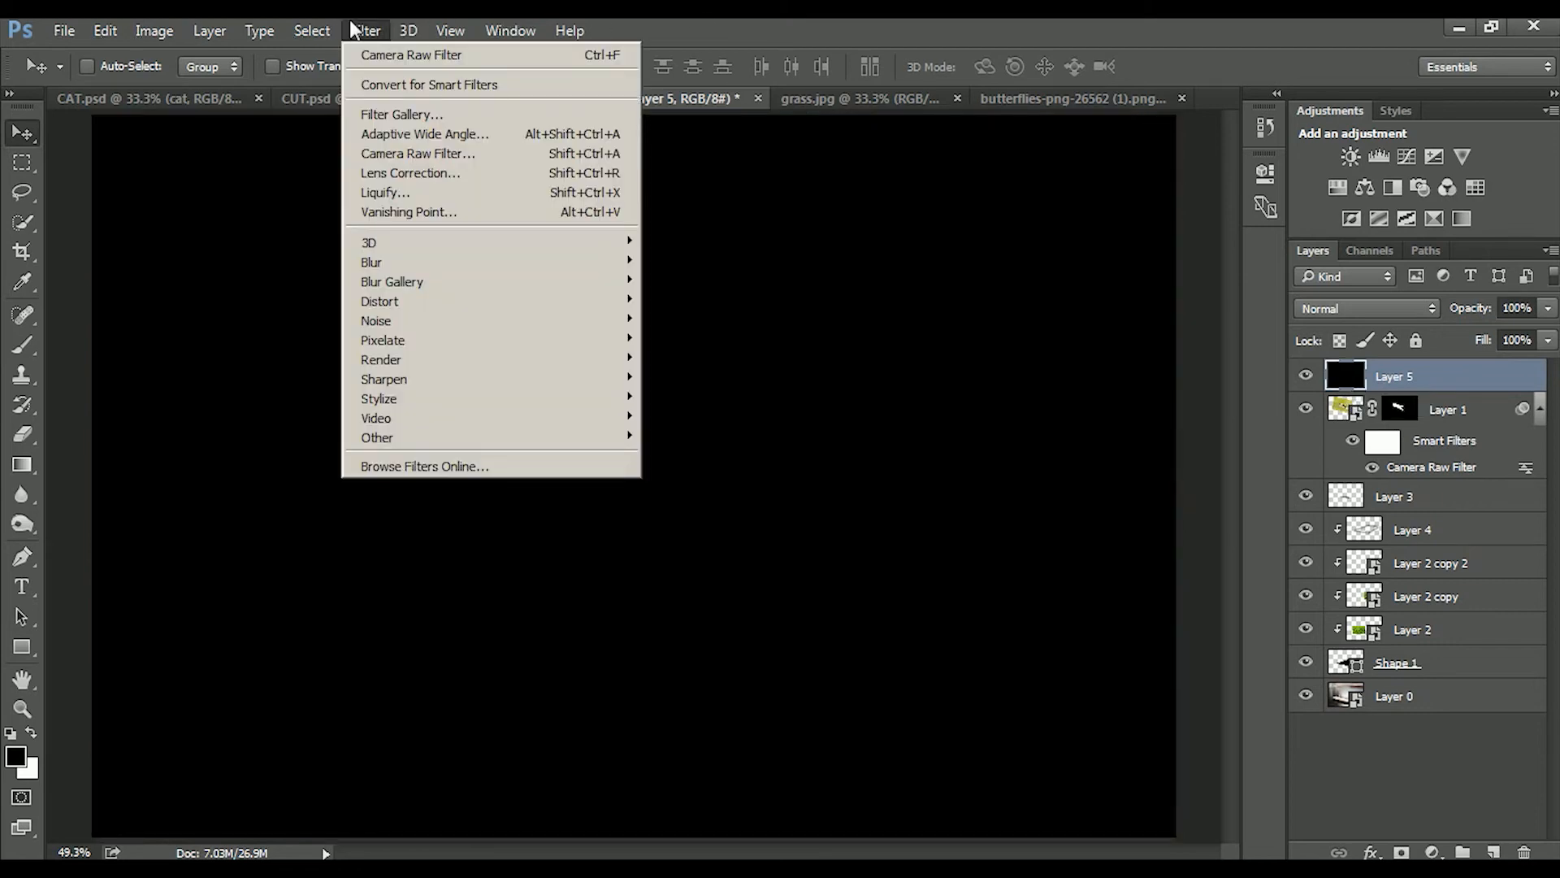
mouse_move(404, 359)
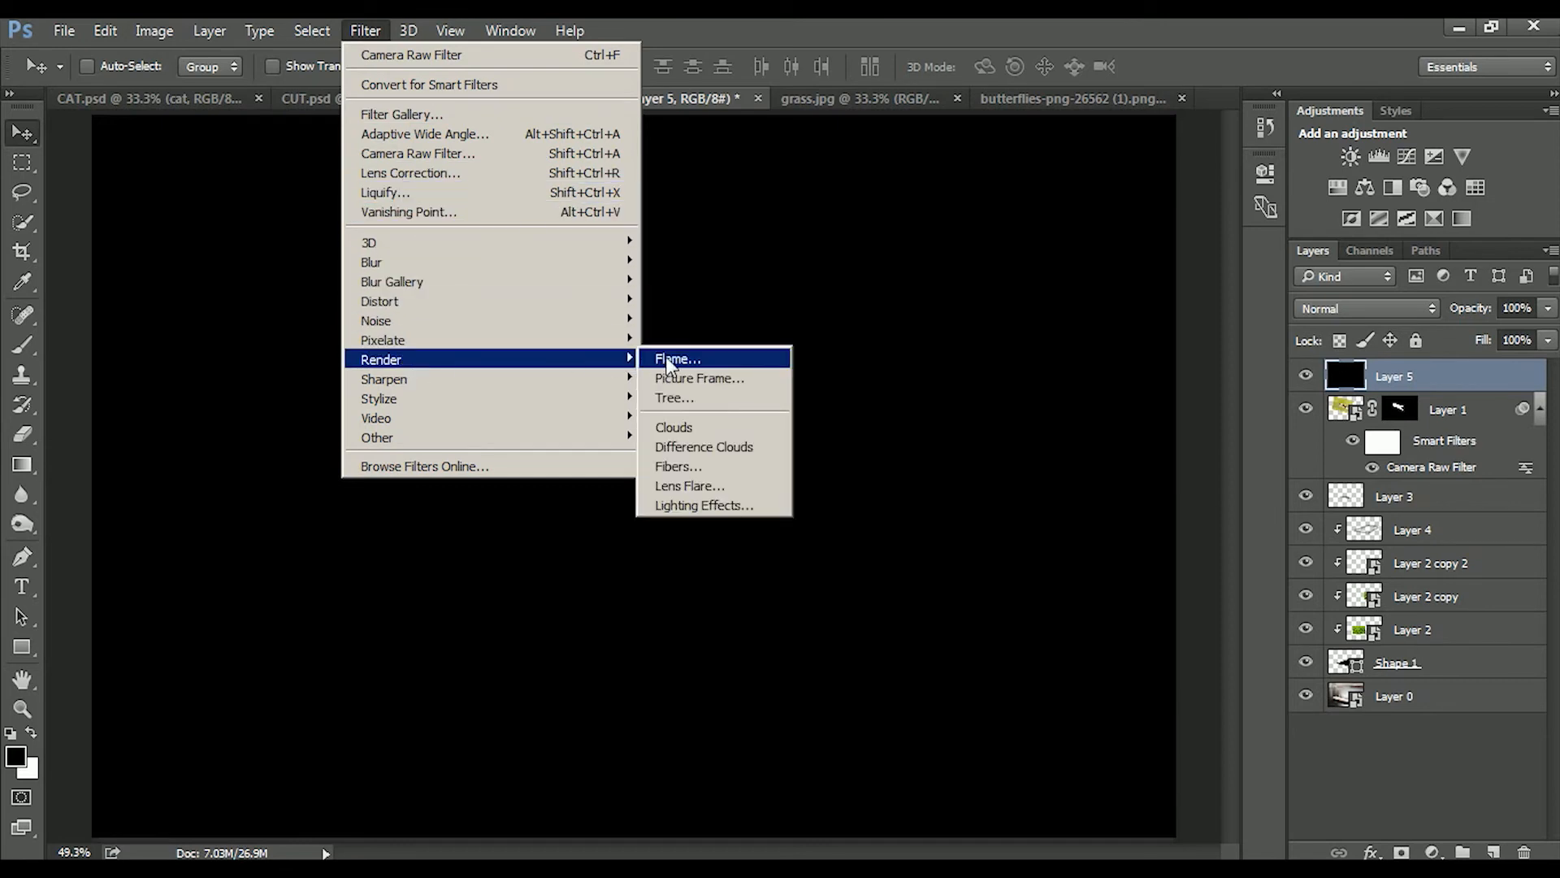
click(681, 488)
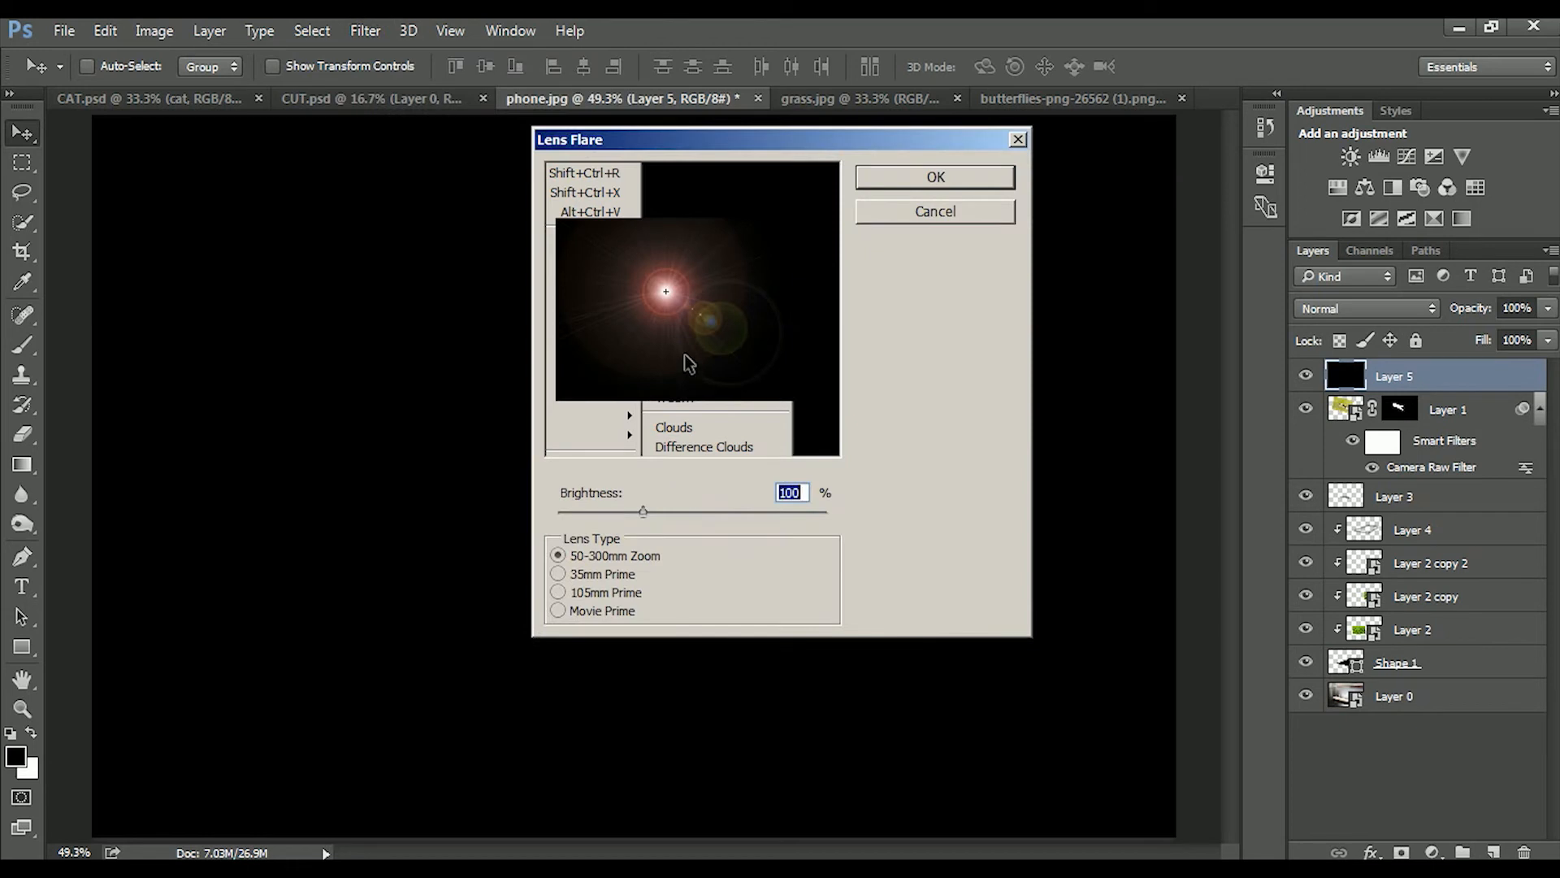
click(596, 592)
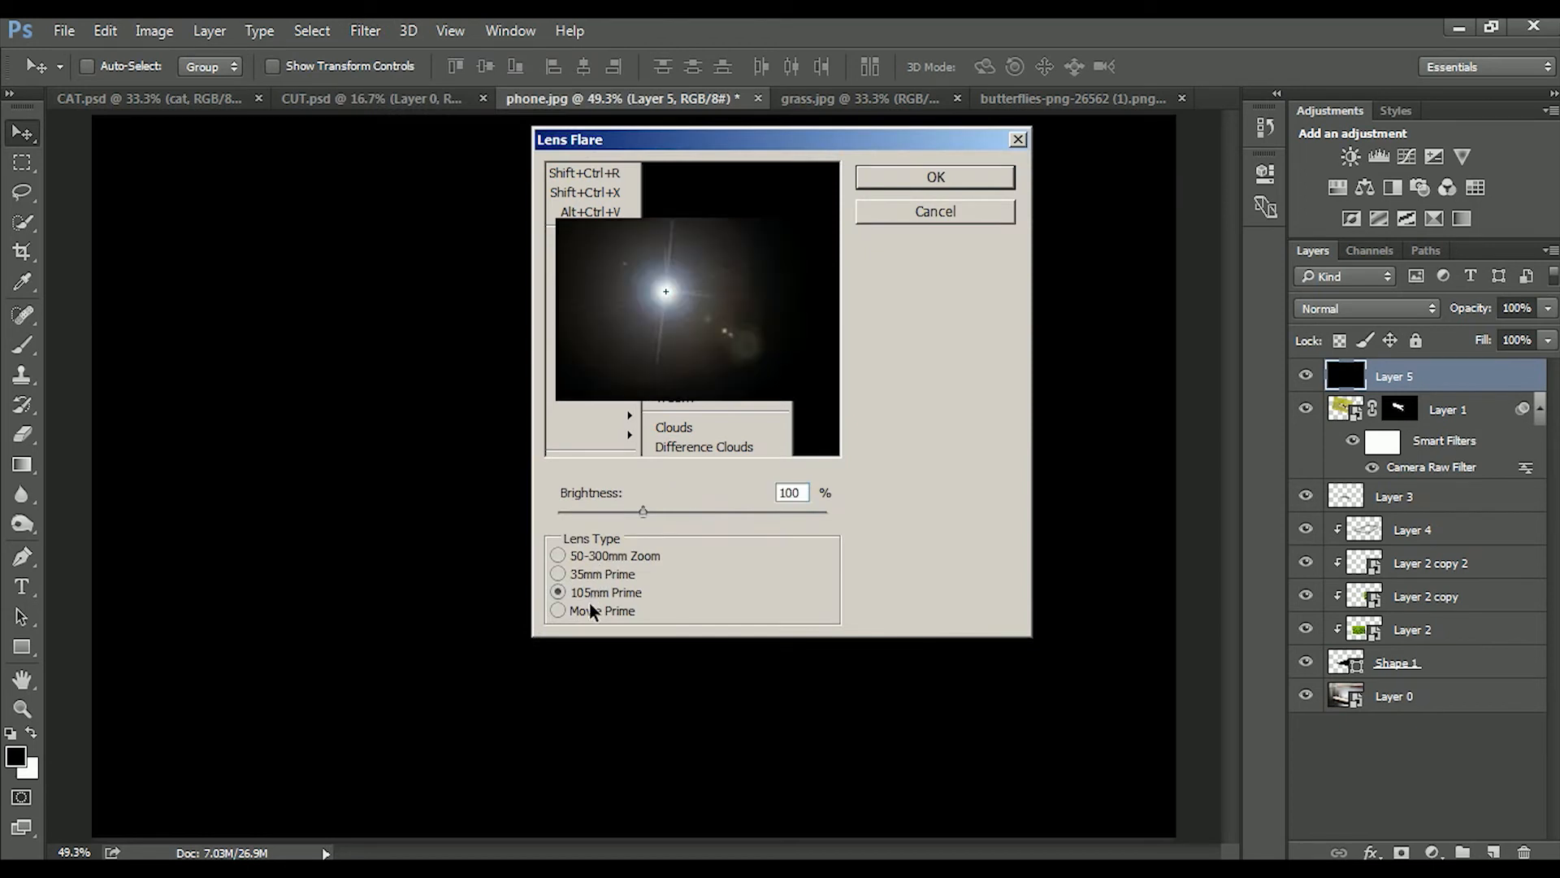
click(594, 610)
click(597, 593)
drag(666, 284, 704, 313)
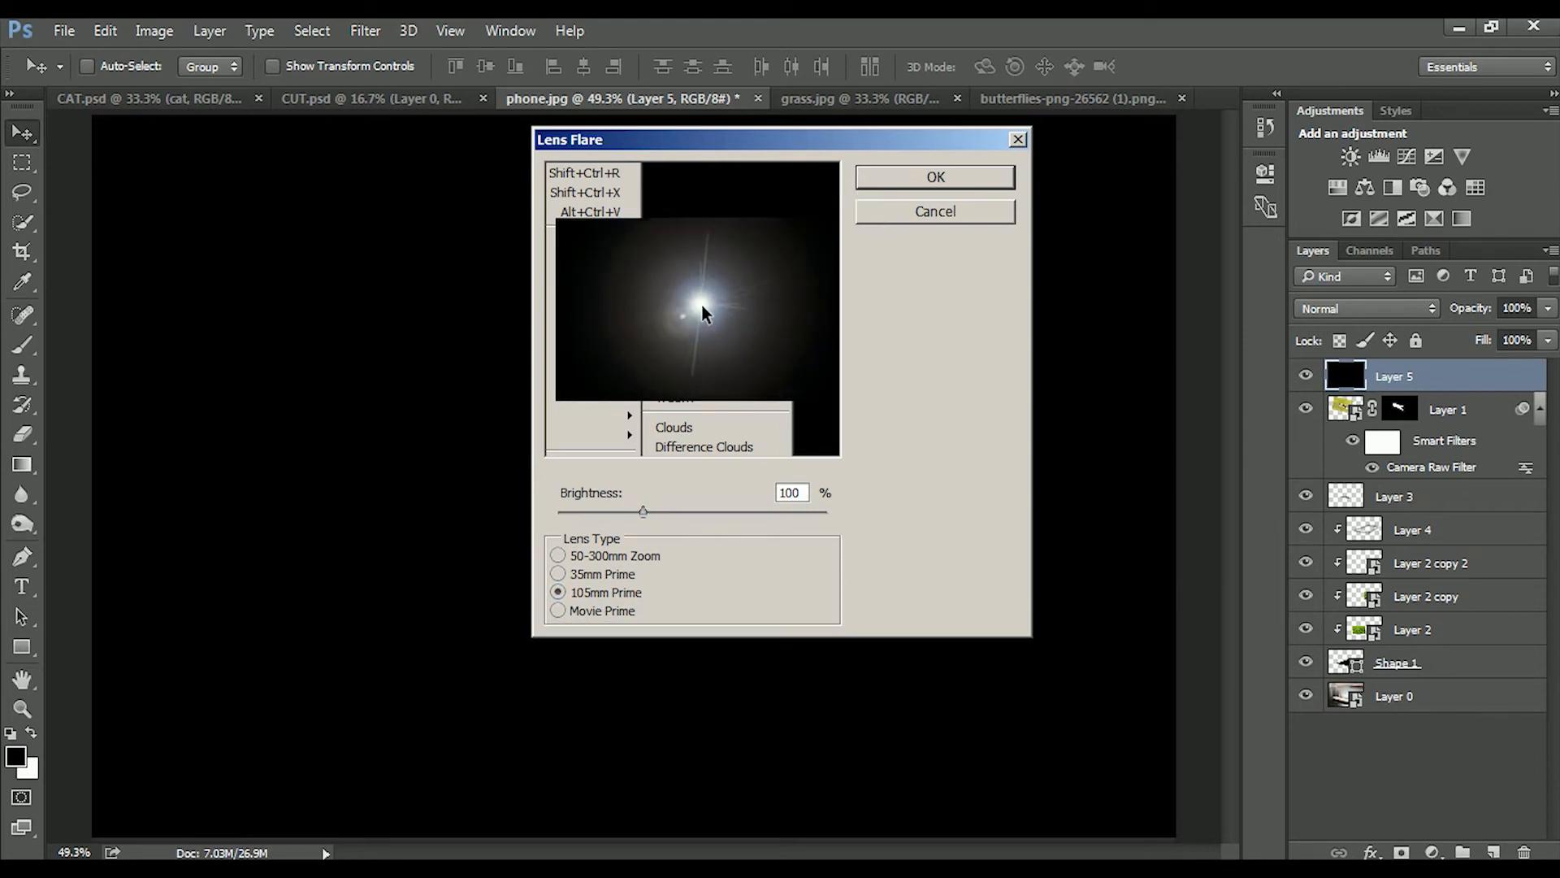
click(977, 215)
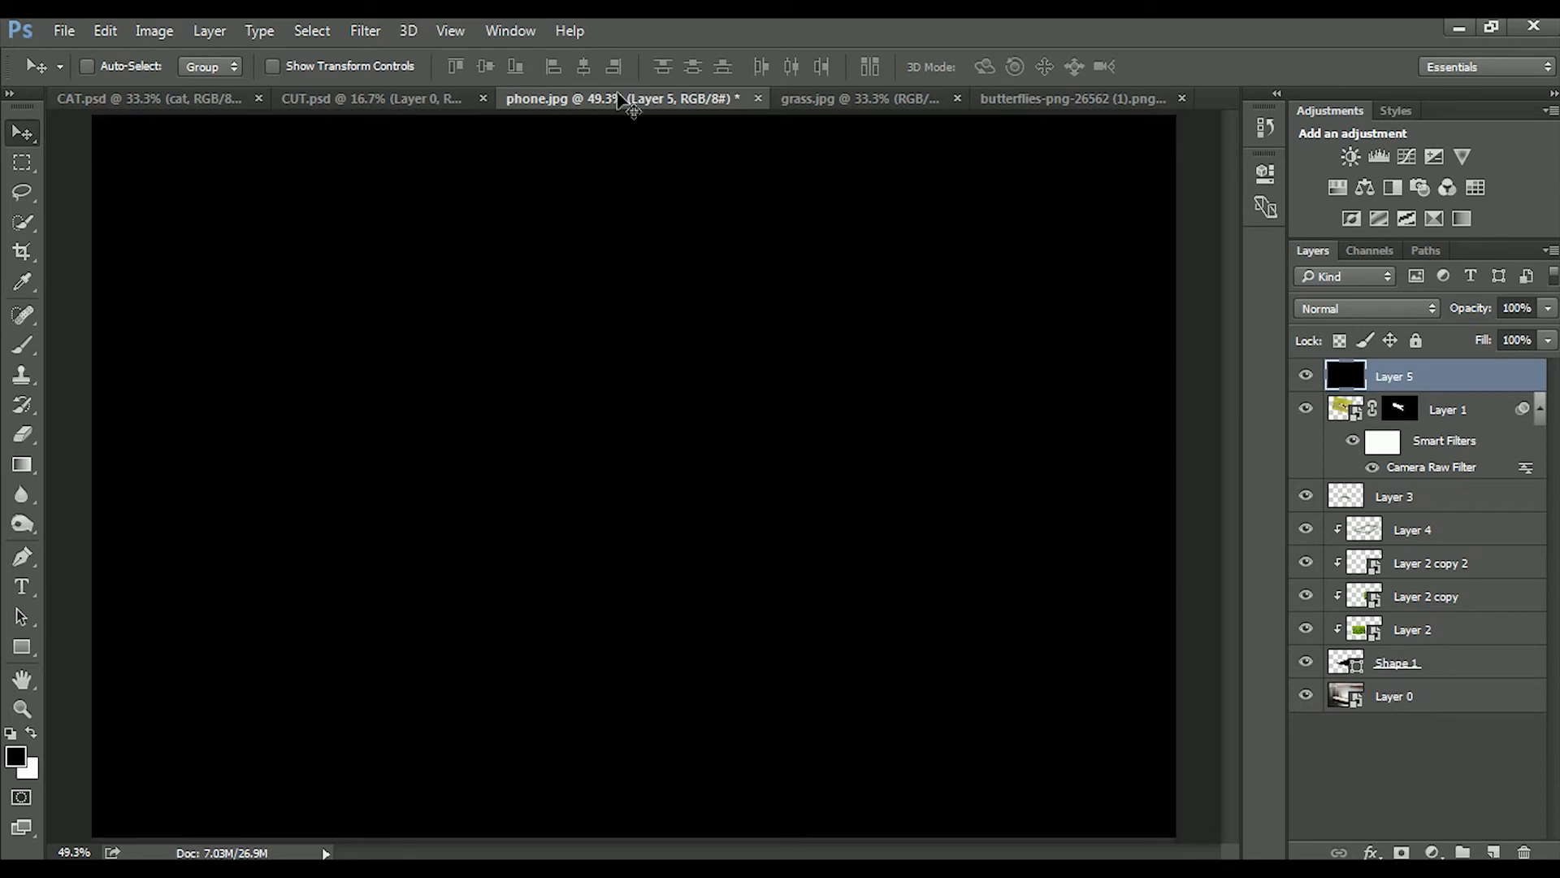
Render a 105mm Prime lens flare near the centre of the black layer, with its brightness reduced below 100%.
click(364, 30)
mouse_move(419, 293)
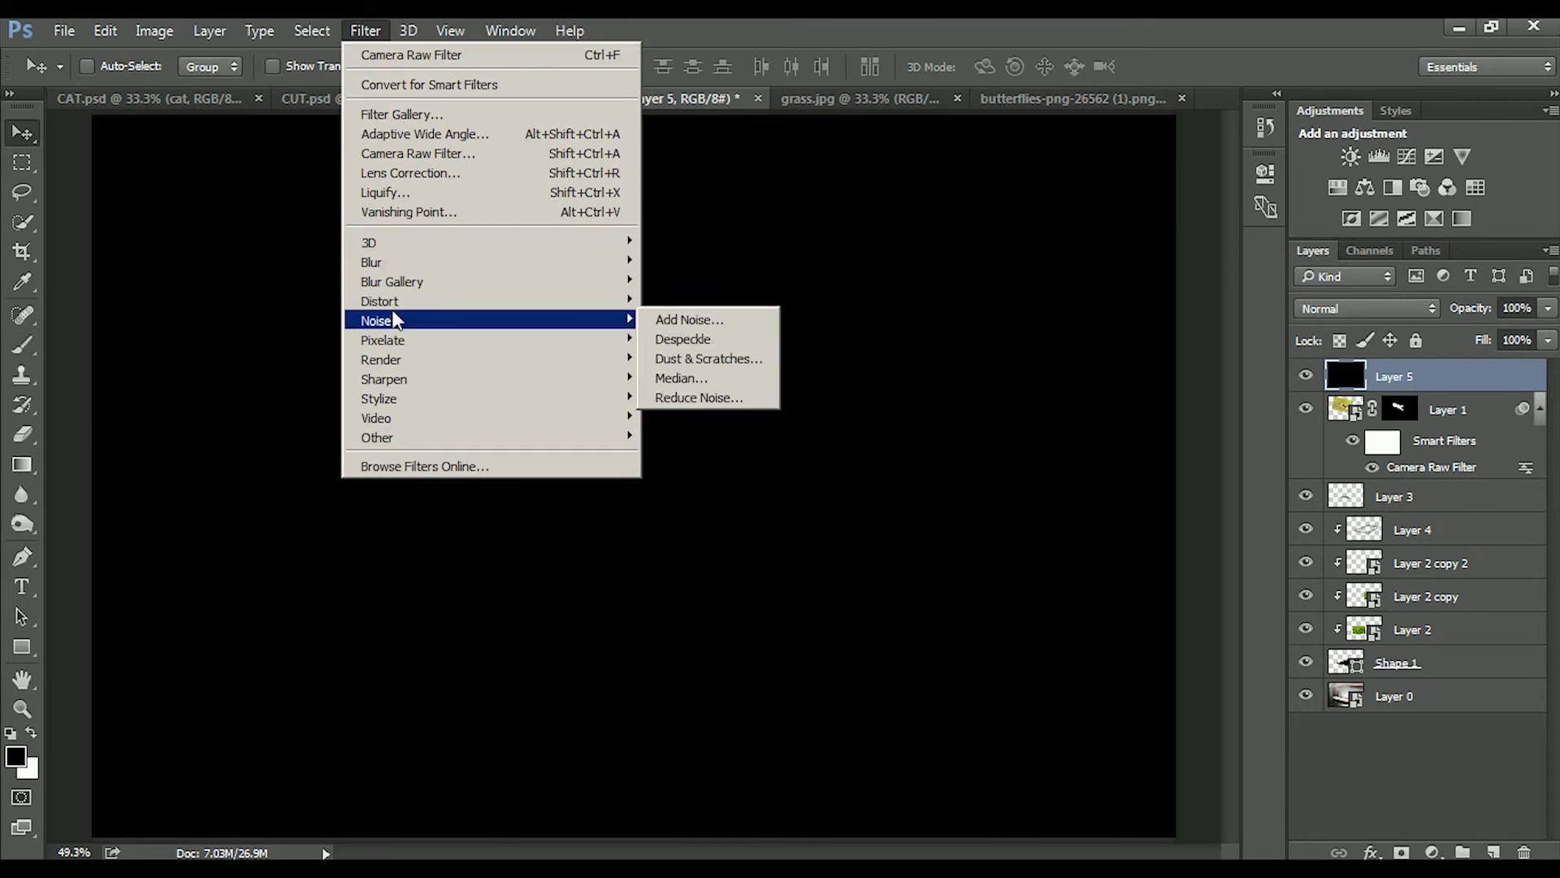
mouse_move(413, 361)
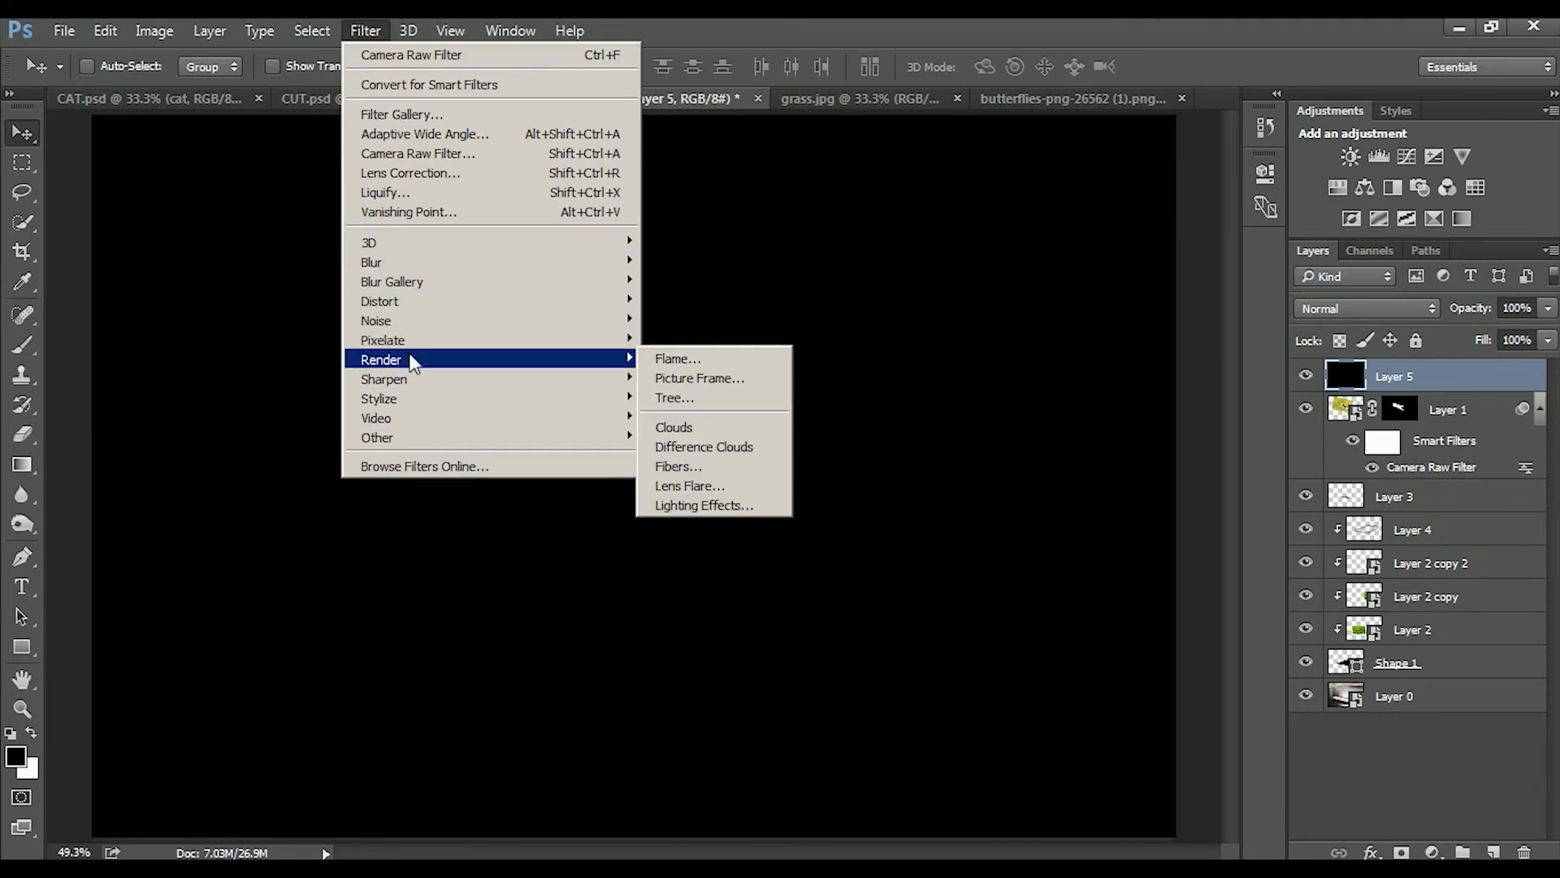
click(668, 488)
drag(667, 313, 626, 224)
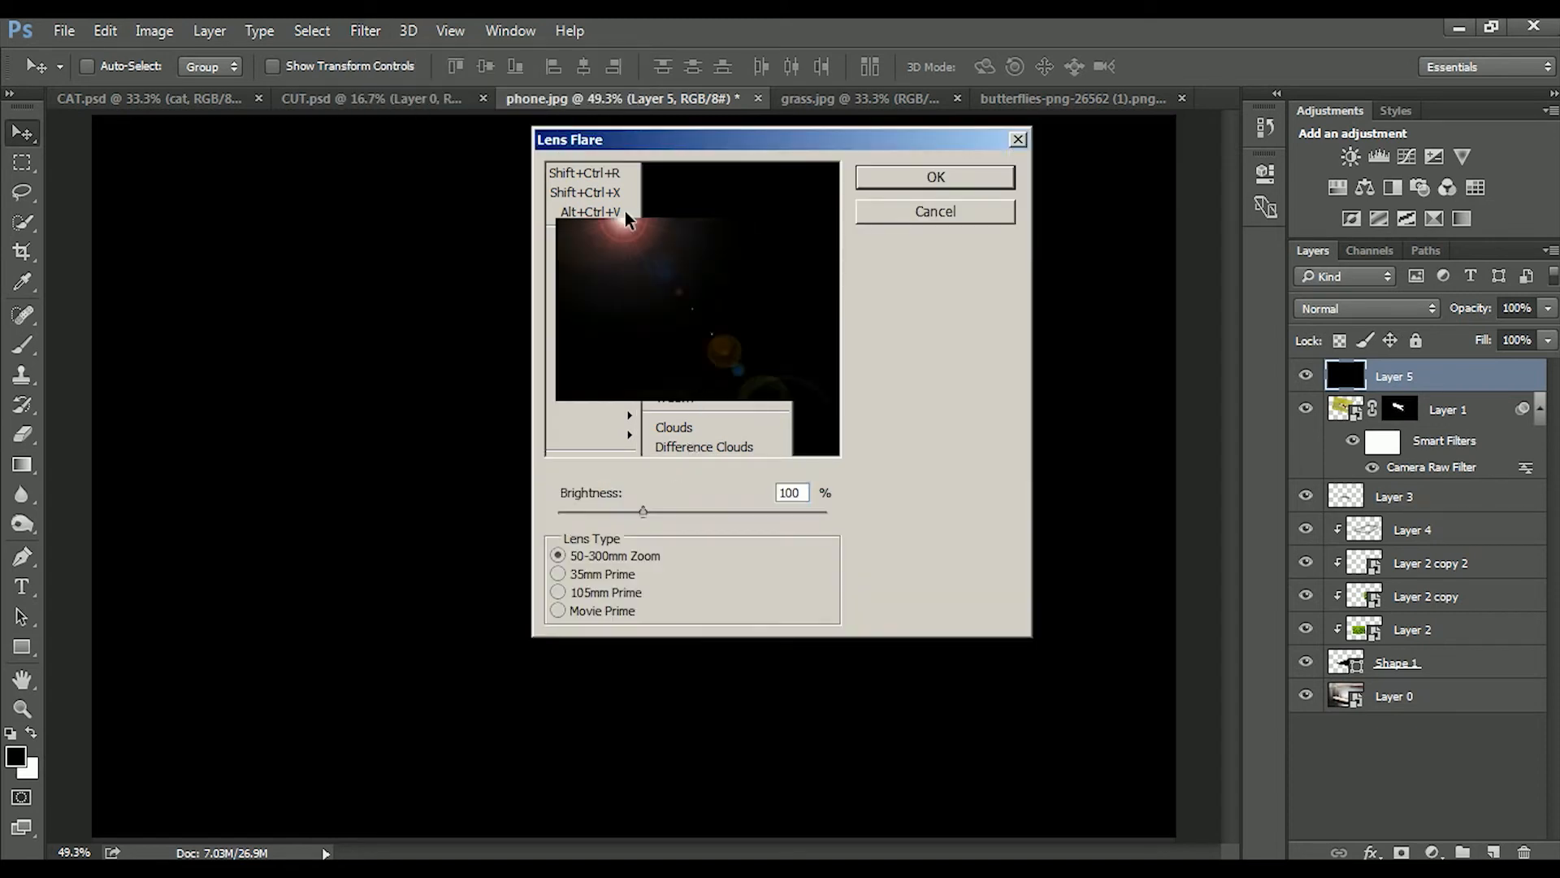
drag(697, 390, 680, 316)
click(603, 592)
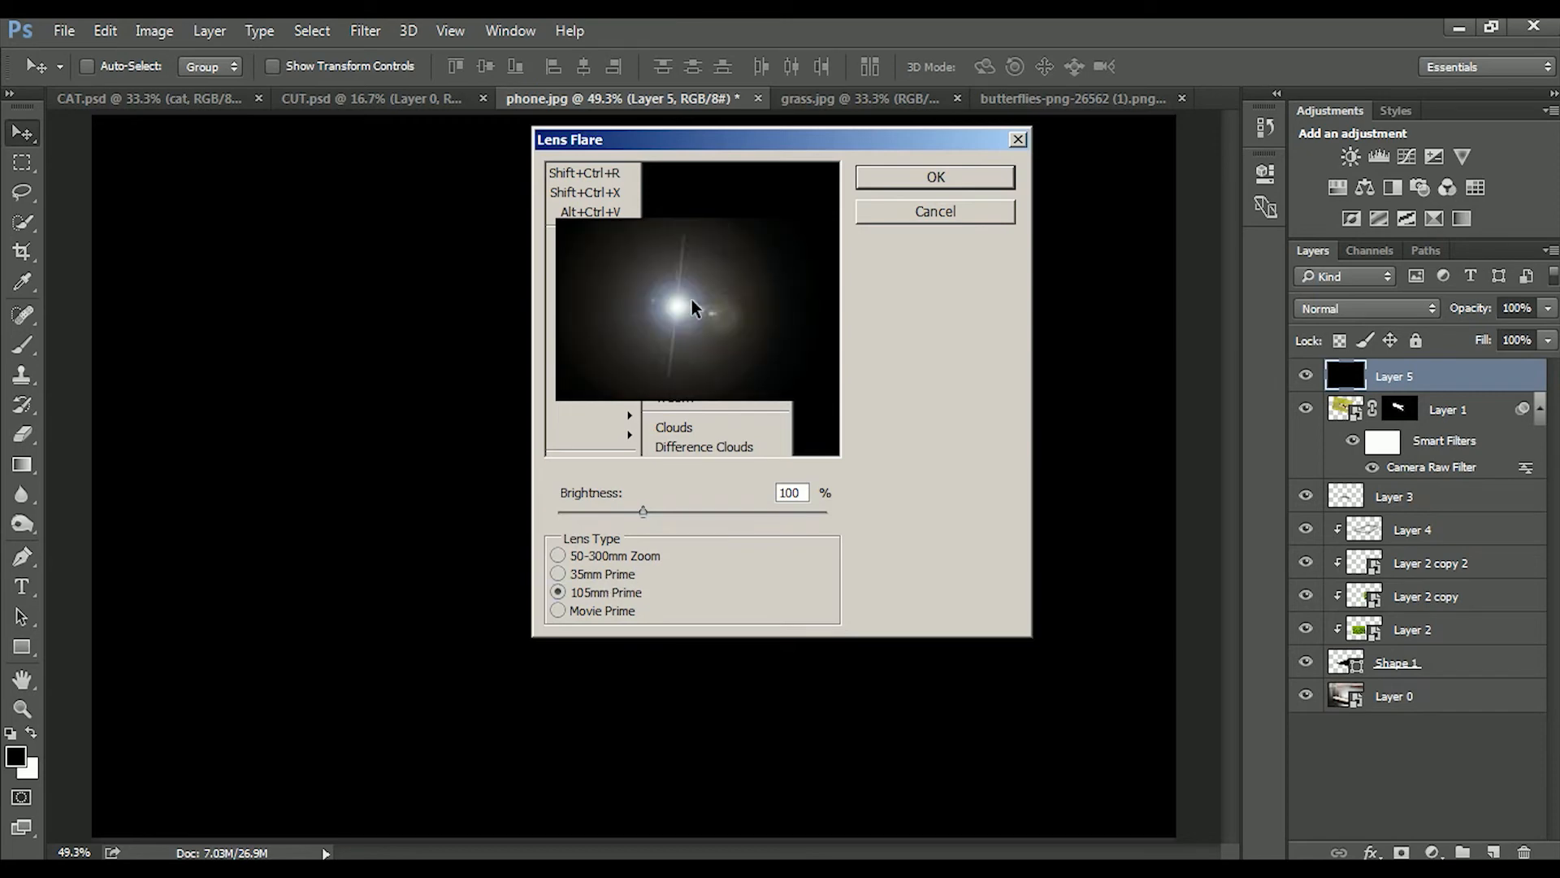
drag(686, 313, 690, 309)
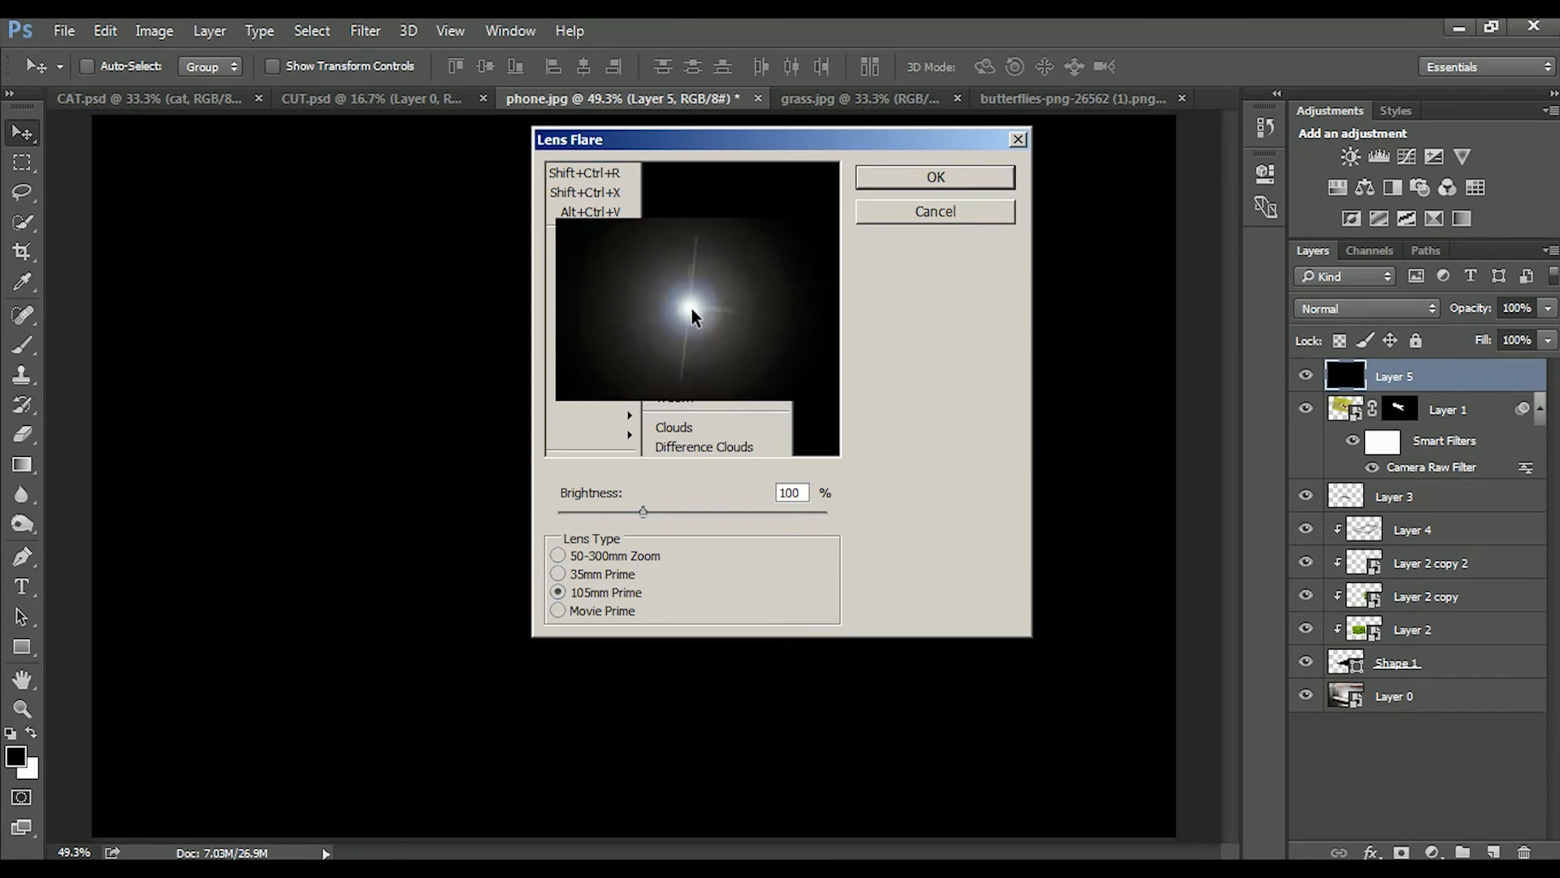
drag(643, 511, 614, 517)
click(934, 177)
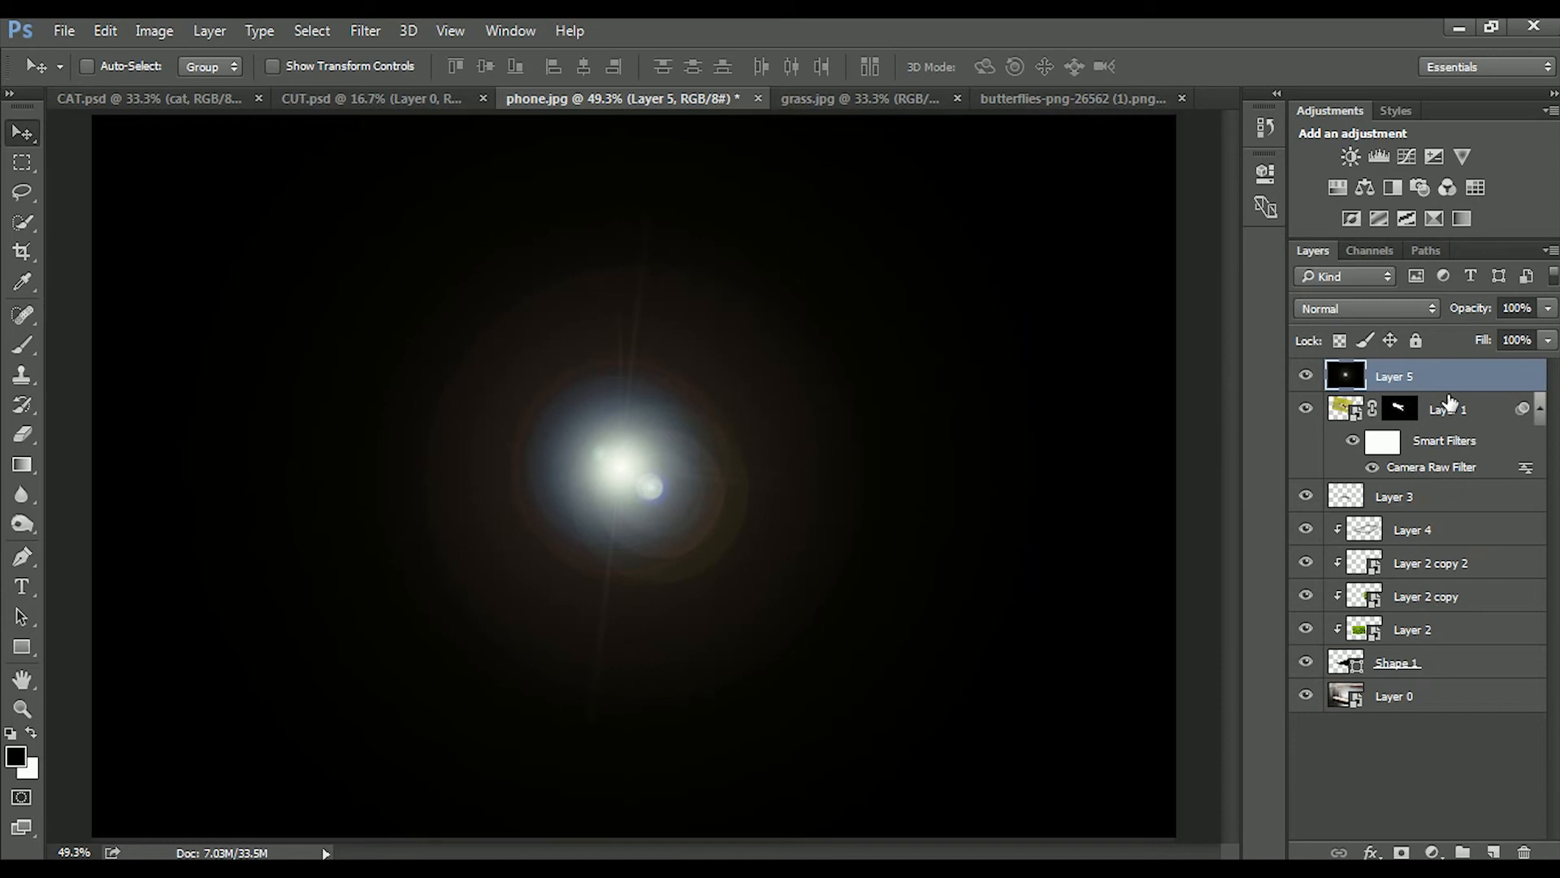
Set the flare layer's blend mode to Screen and move the flare onto the blurred background near the photo's upper edge.
click(1385, 319)
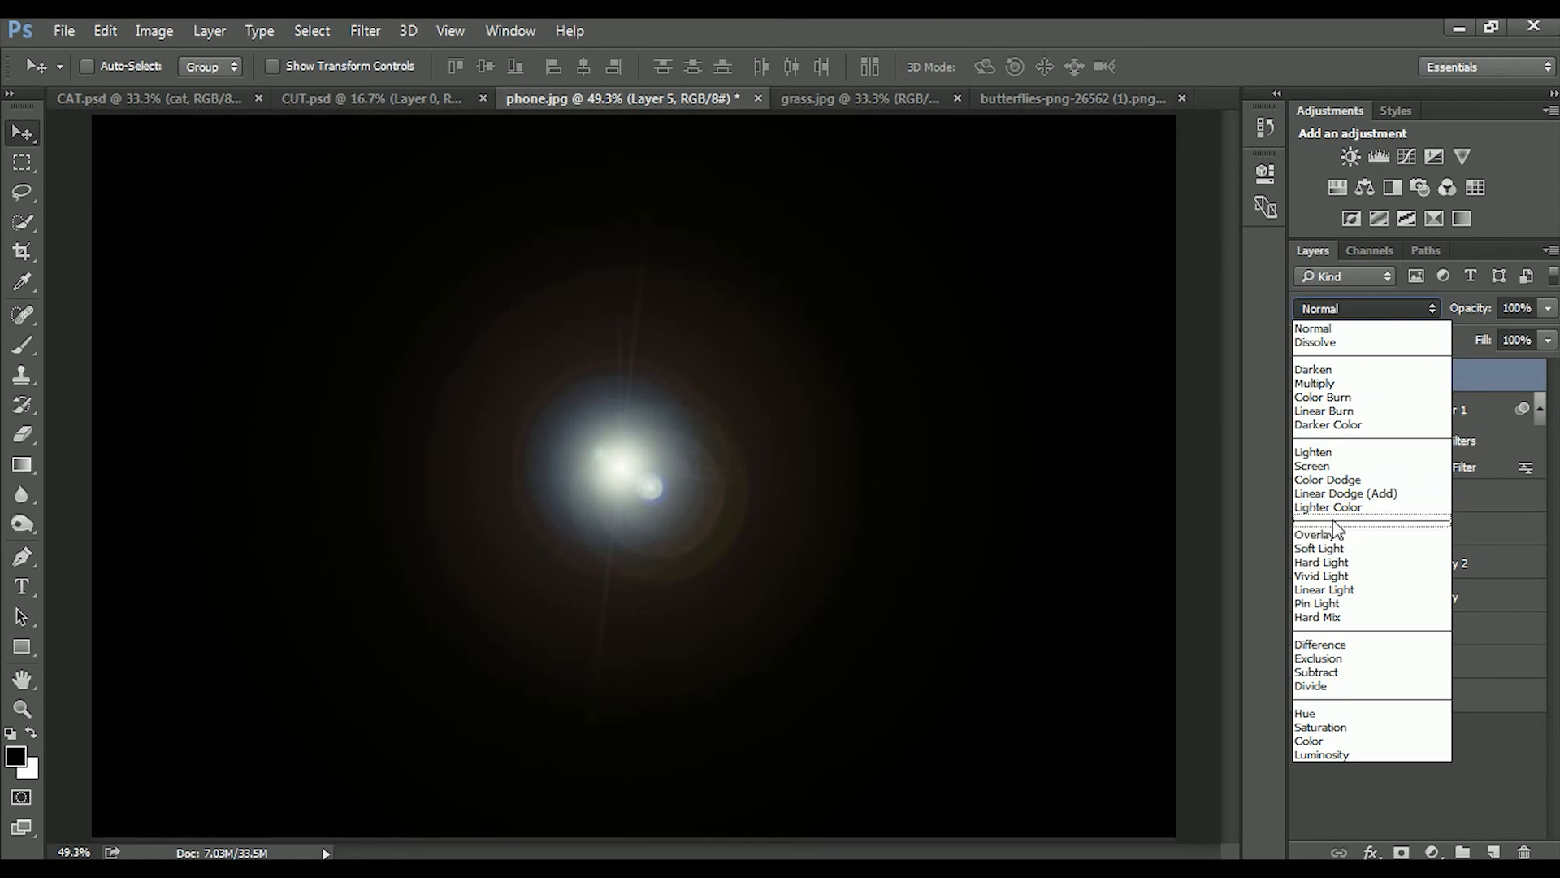
click(1312, 466)
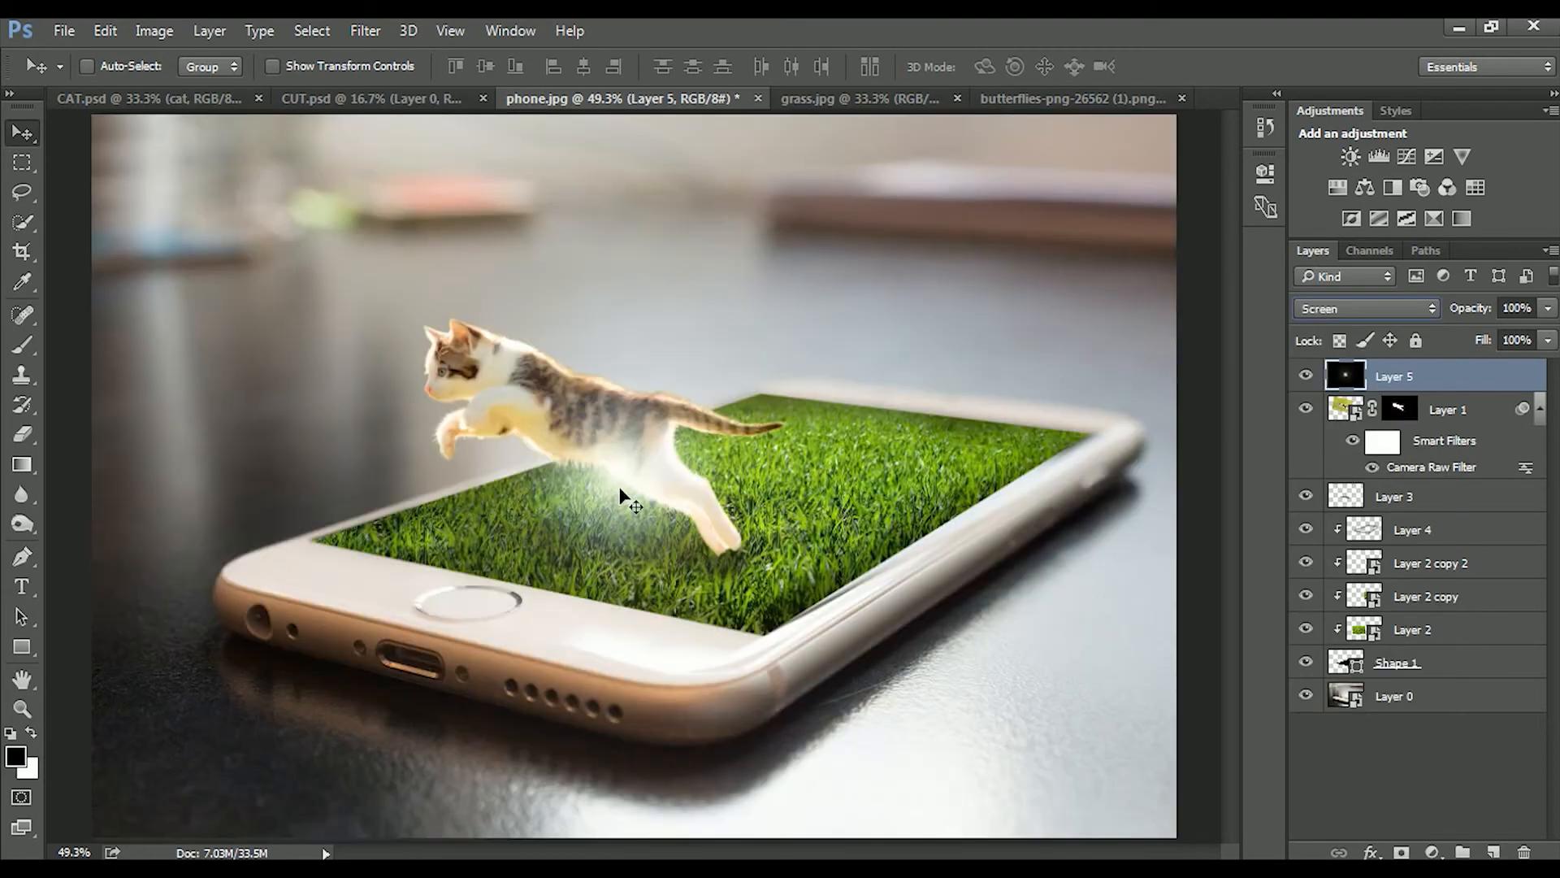
drag(622, 481, 788, 172)
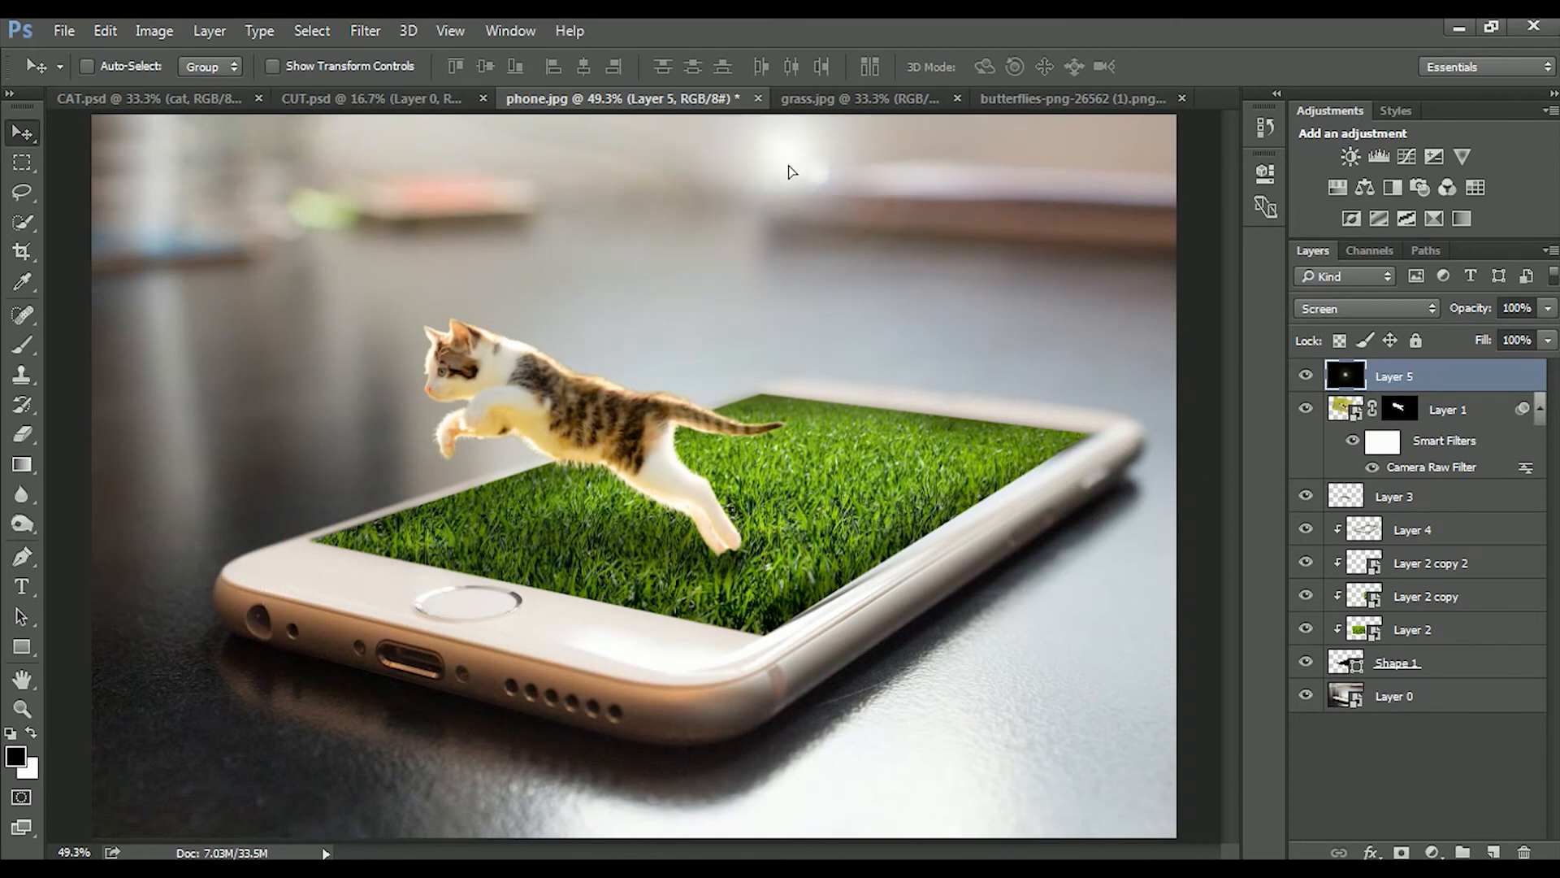
scroll(912, 329, down, 1)
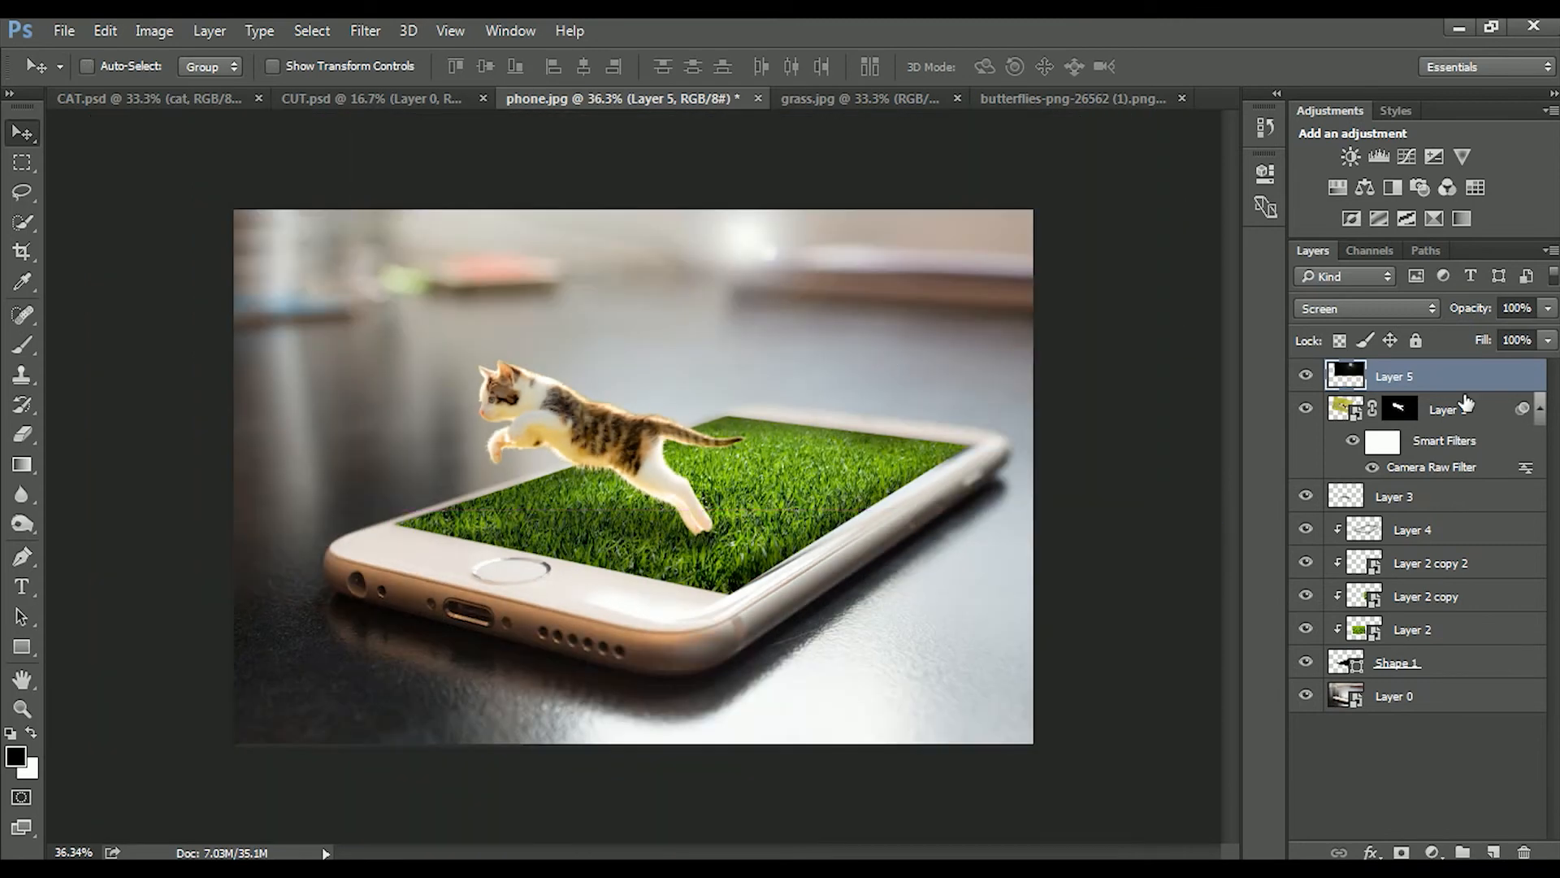
Add a Hue/Saturation adjustment clipped to the flare layer, with Colorize on, hue 57 and saturation 65.
click(1432, 851)
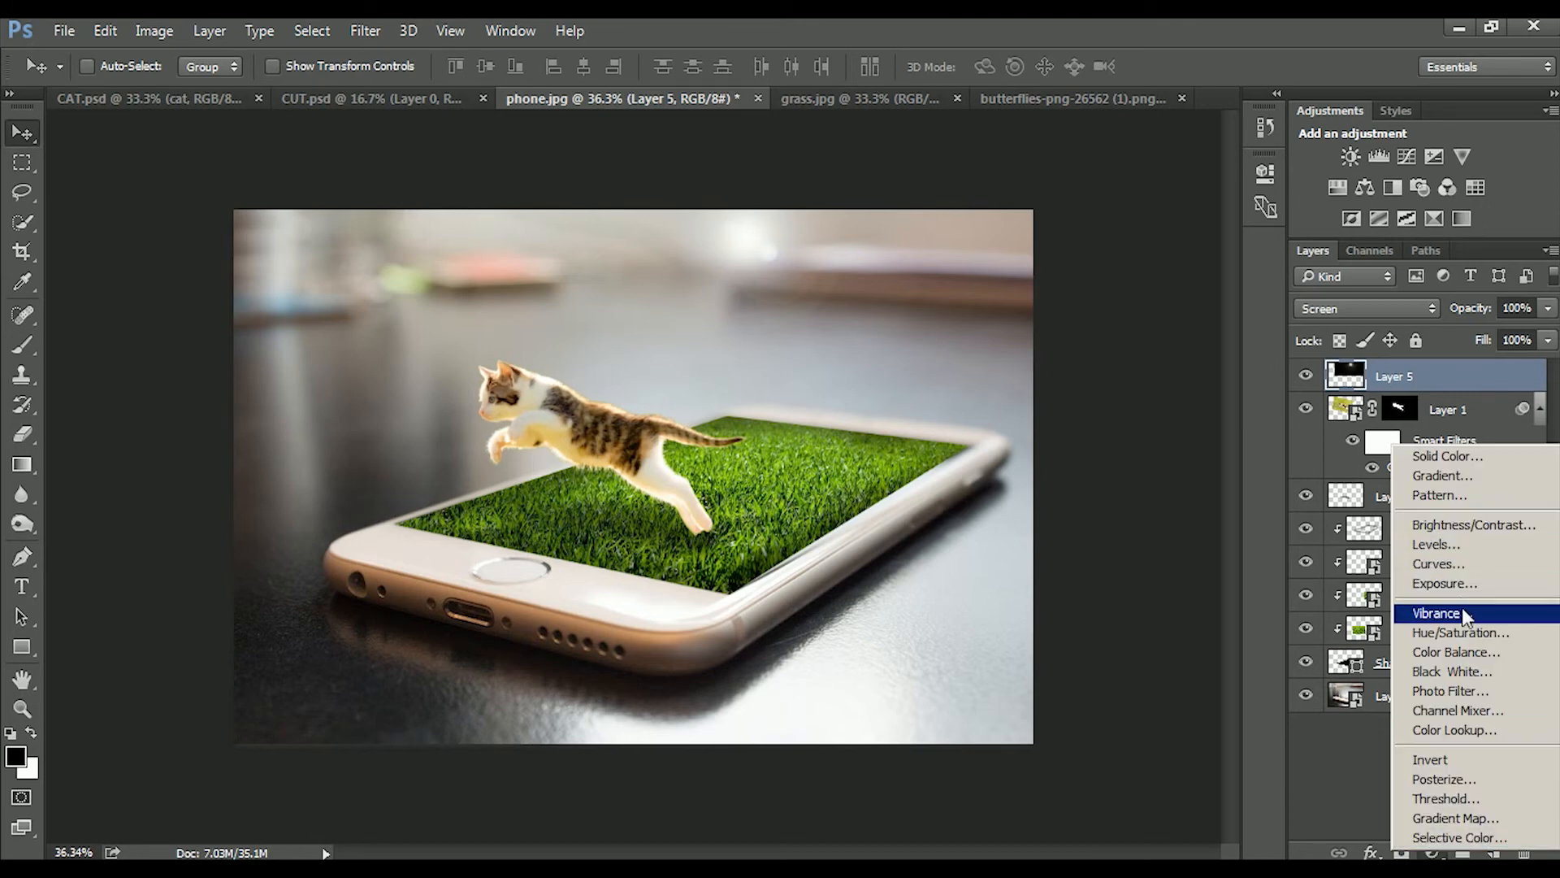
click(1456, 632)
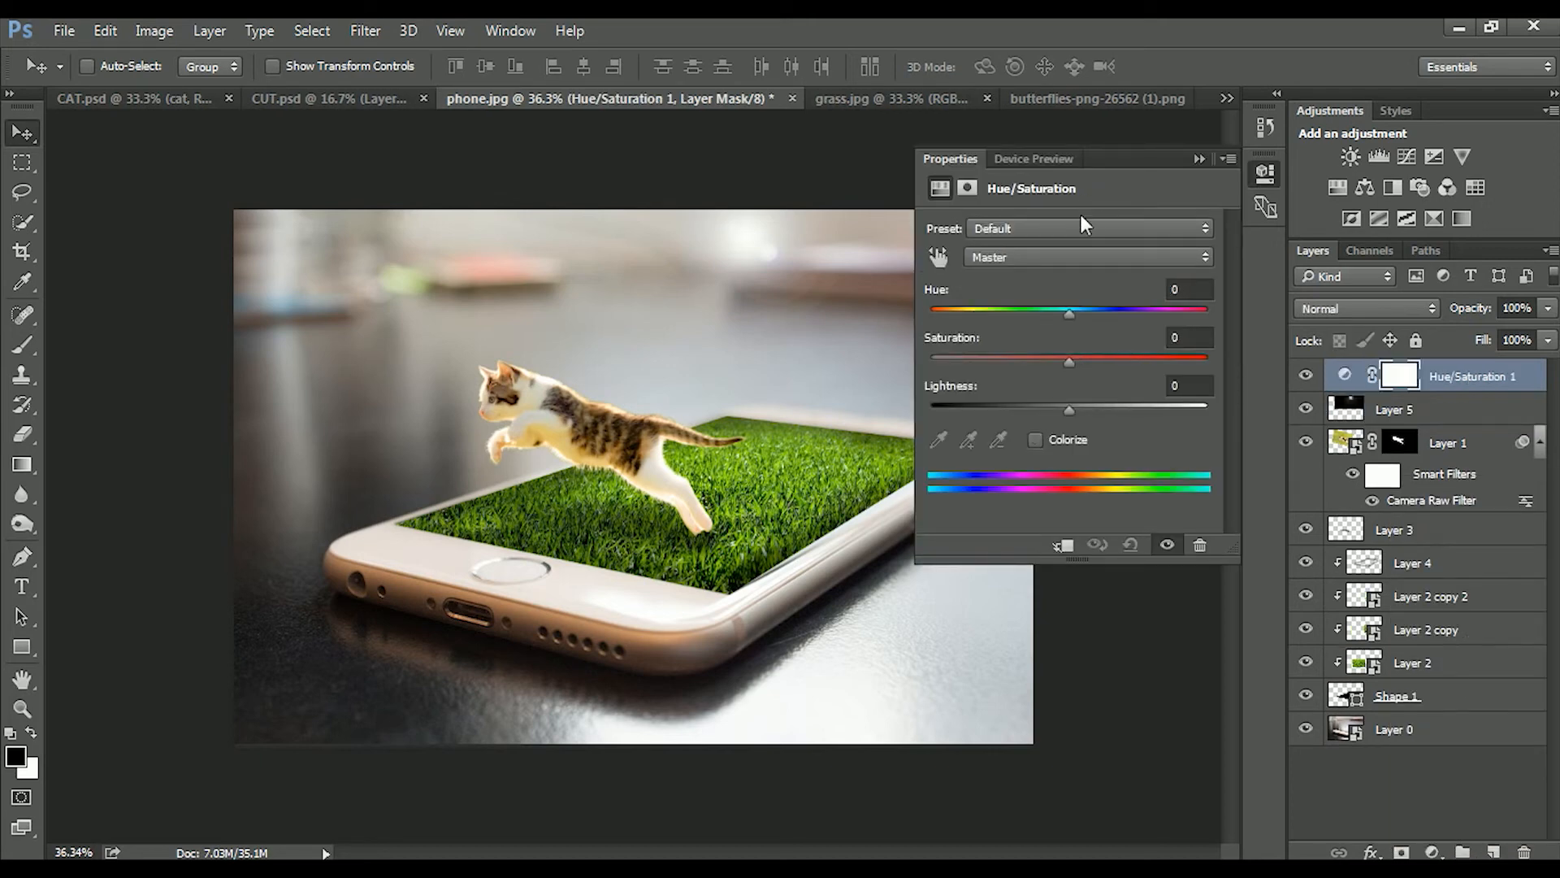
click(1031, 440)
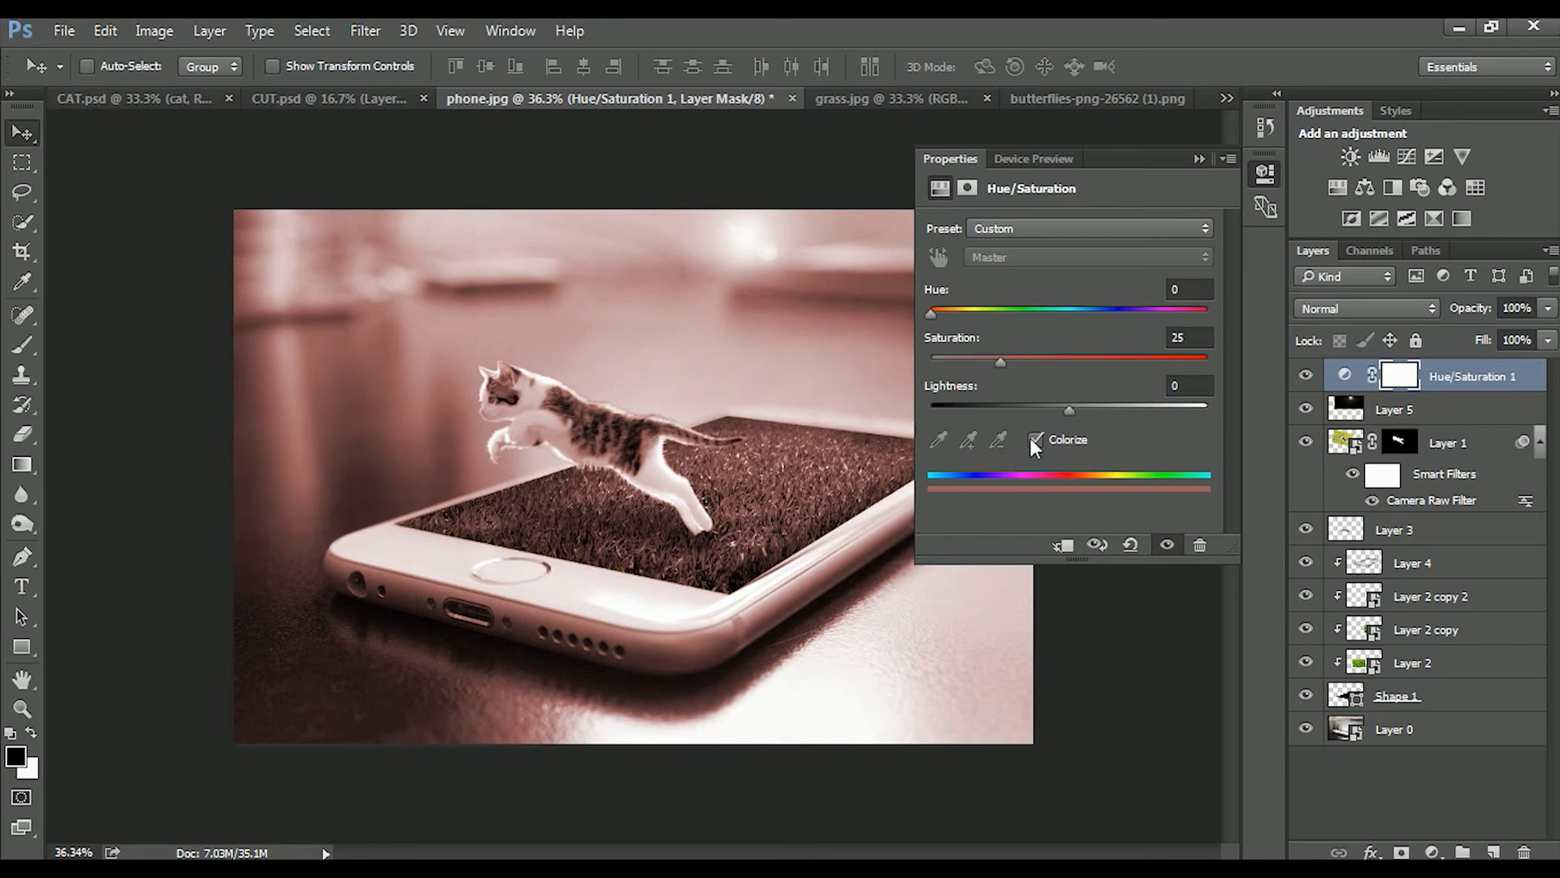
click(1070, 549)
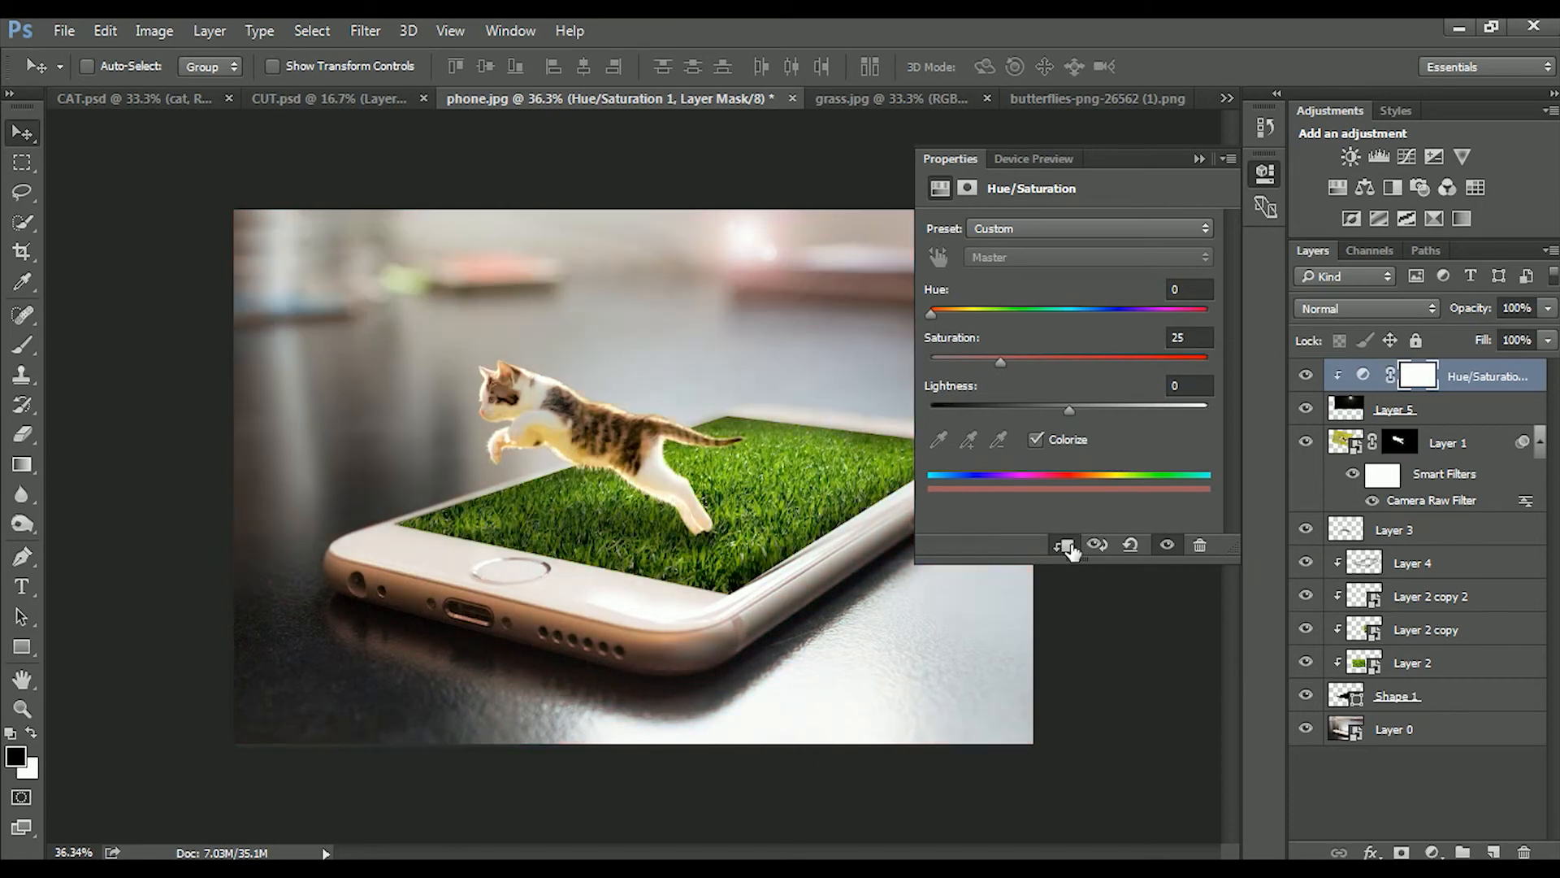
drag(932, 313, 1109, 359)
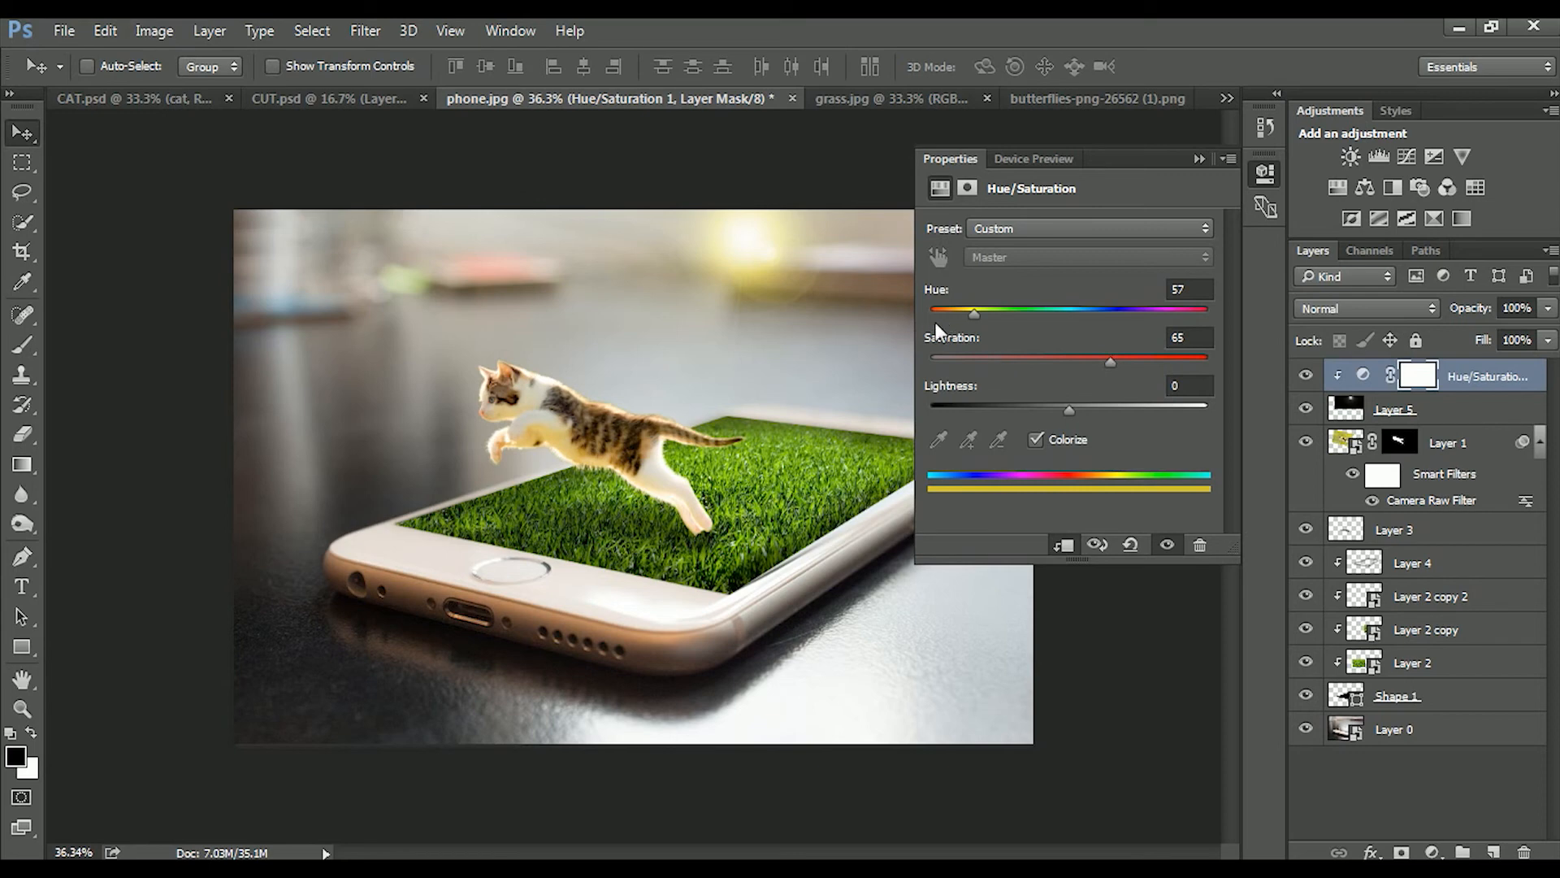
click(1198, 160)
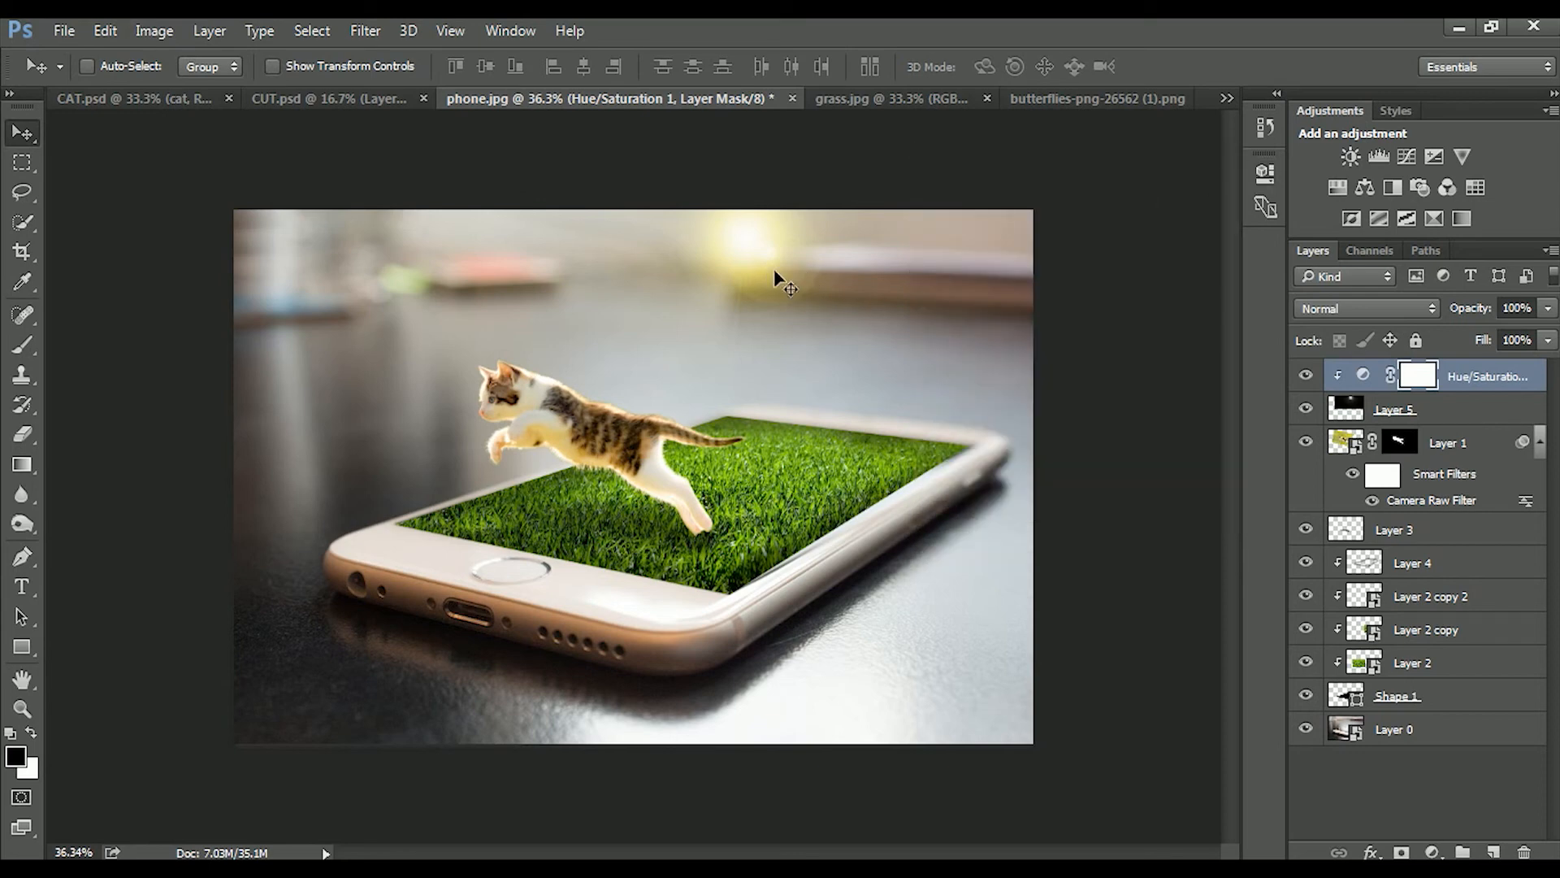
Nudge the flare layer slightly along the photo's upper edge and deselect all layers.
click(1397, 409)
drag(714, 226, 765, 226)
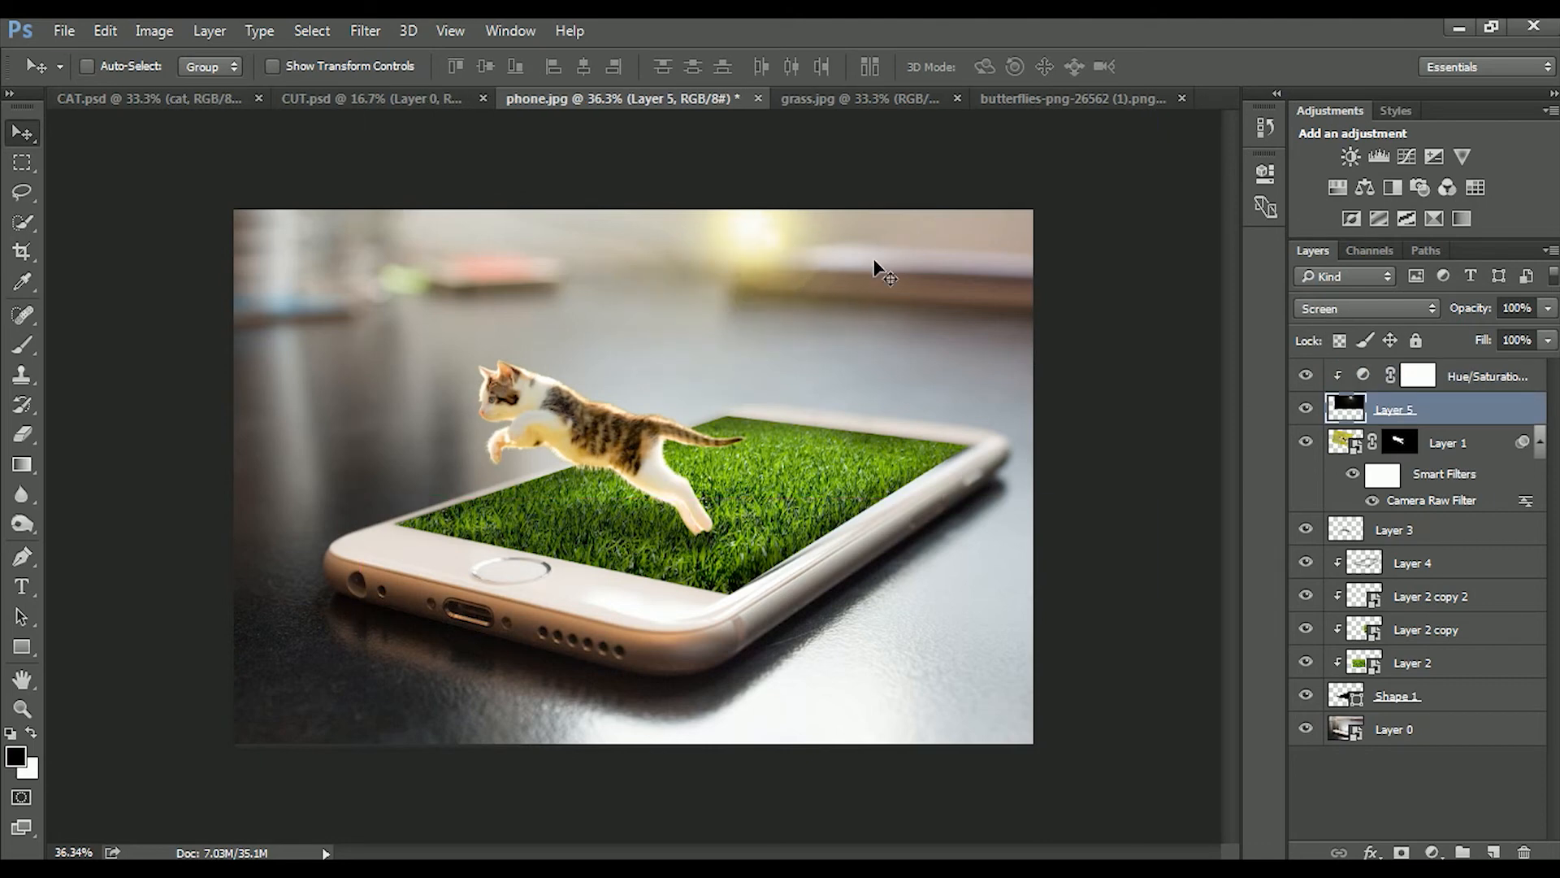
click(1477, 809)
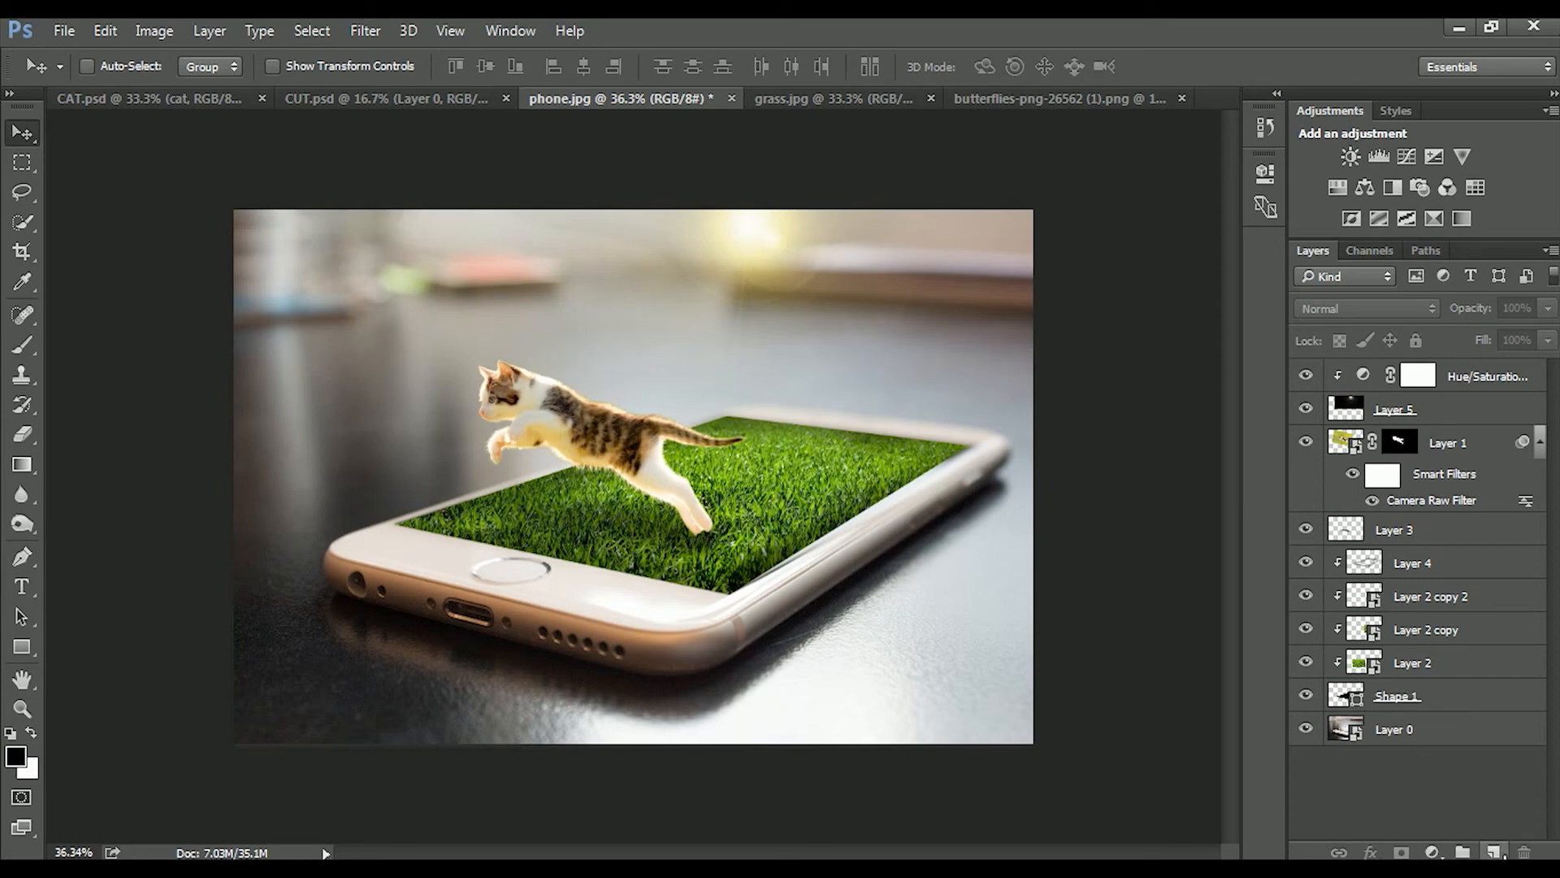
Add a Color Lookup adjustment above all layers using the Crisp_Warm.look 3DLUT file.
click(1433, 852)
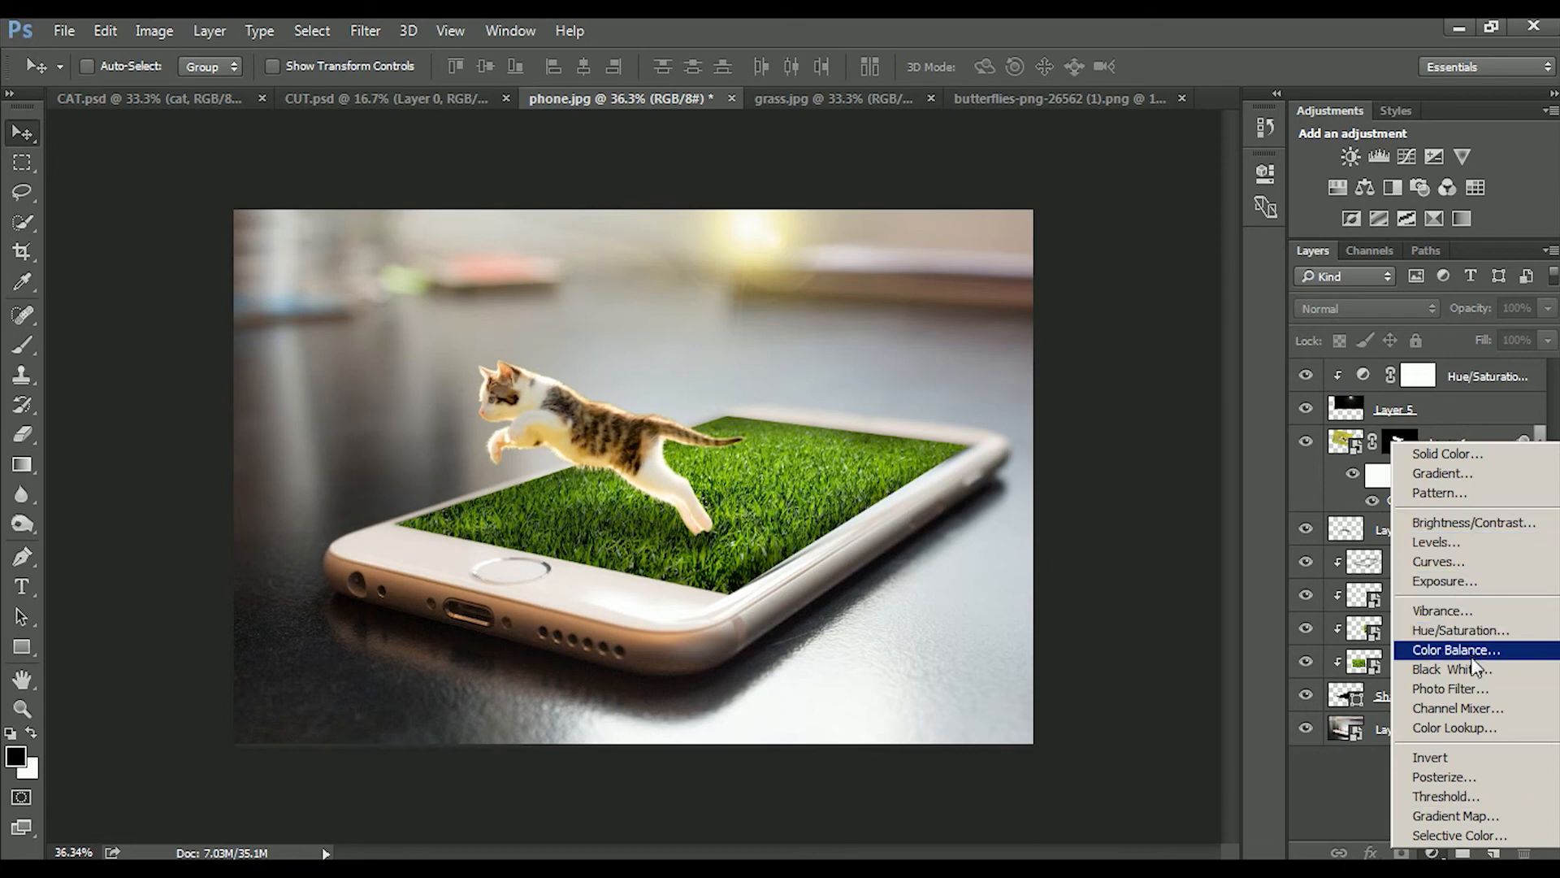
click(1476, 724)
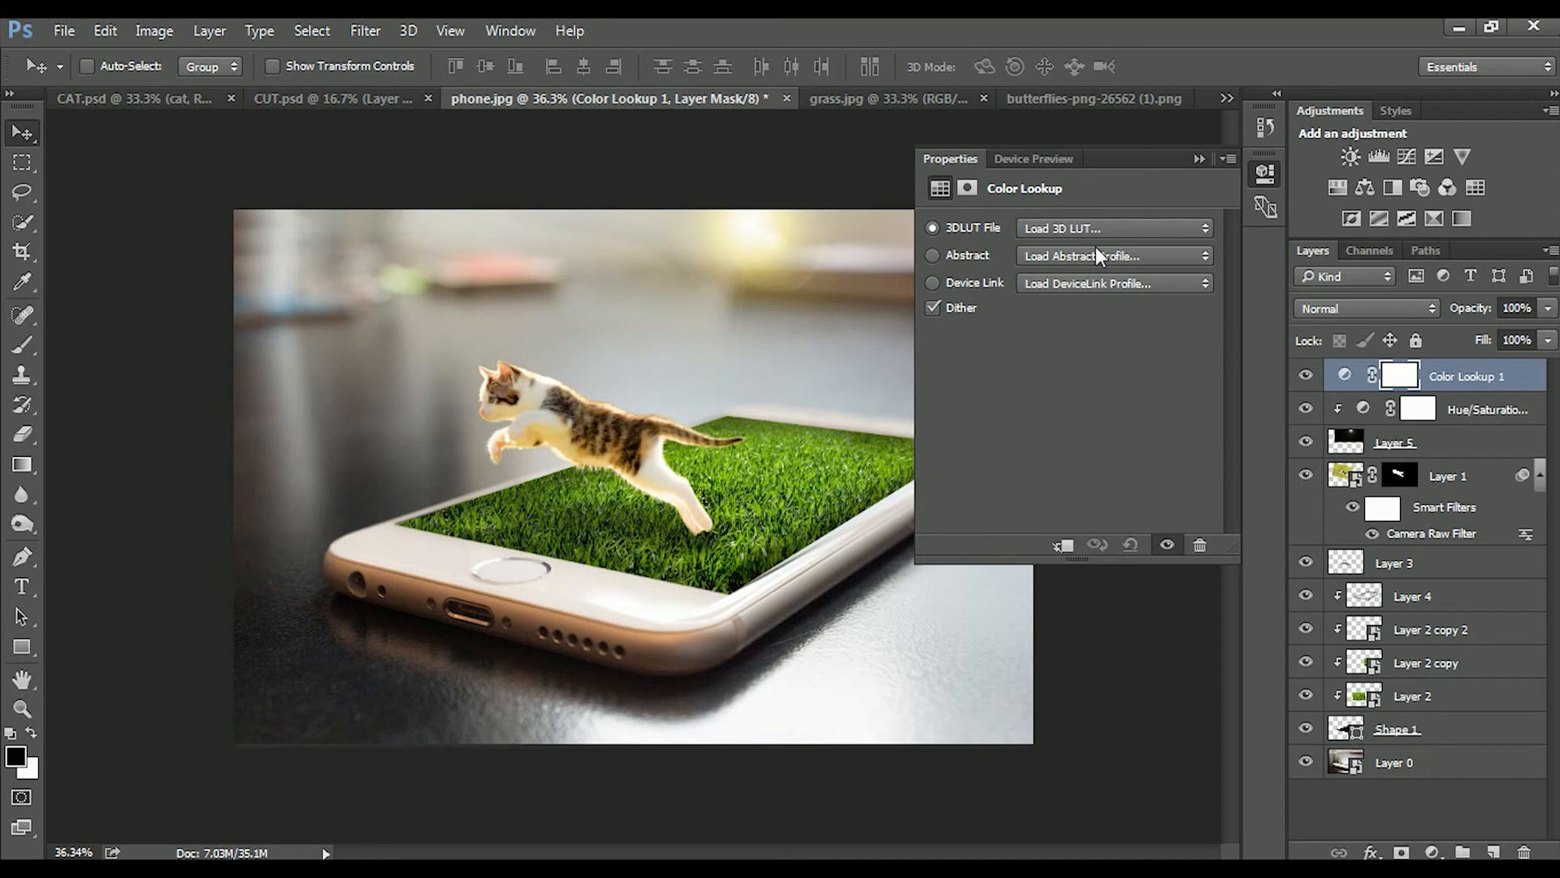
click(1110, 231)
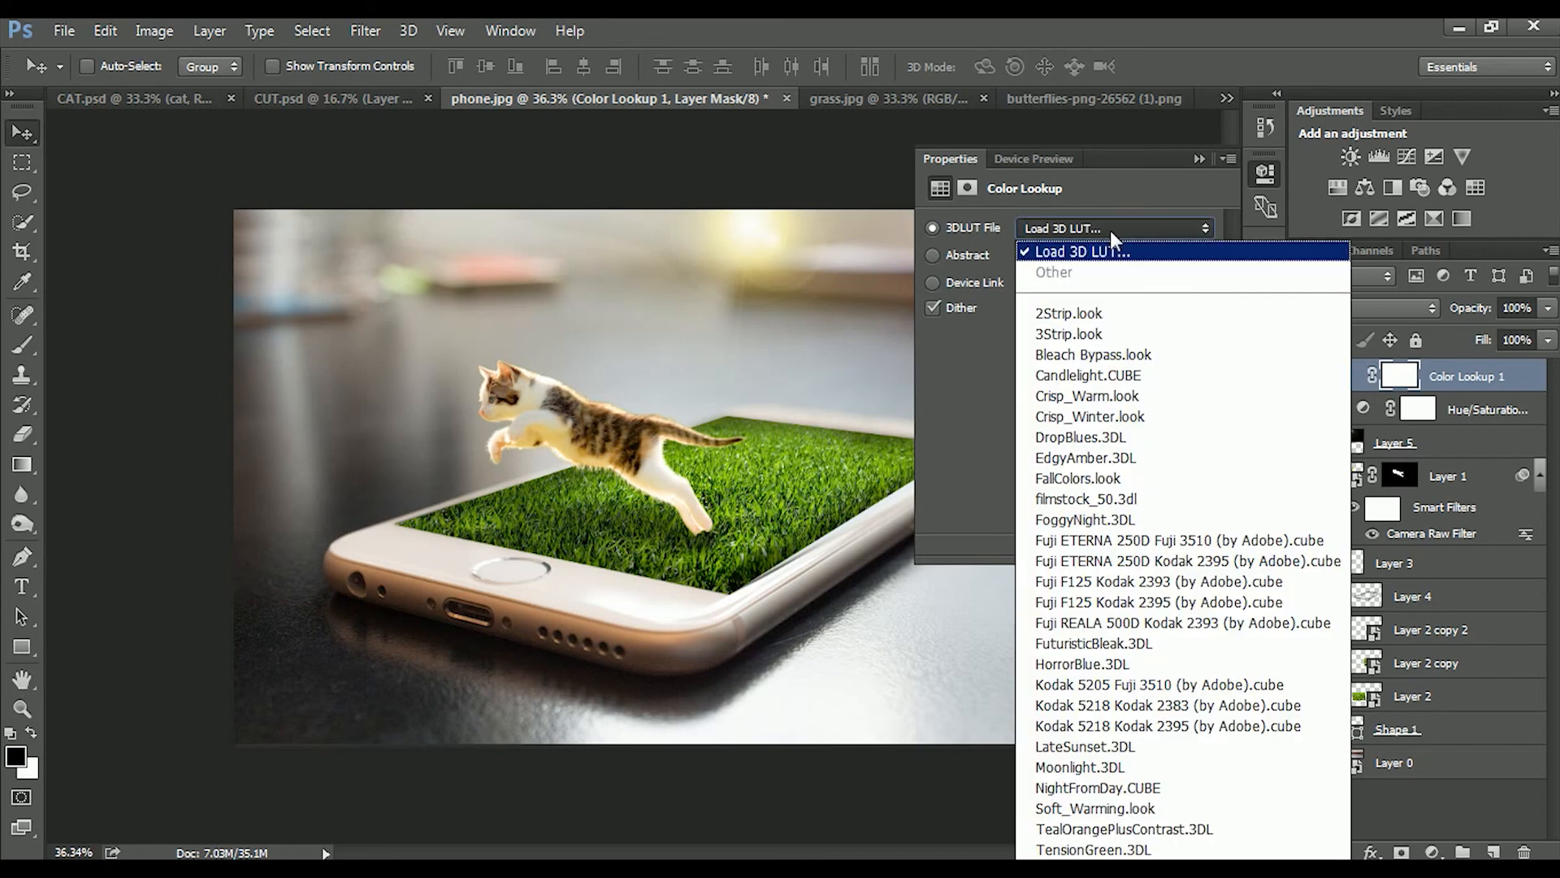
click(1099, 399)
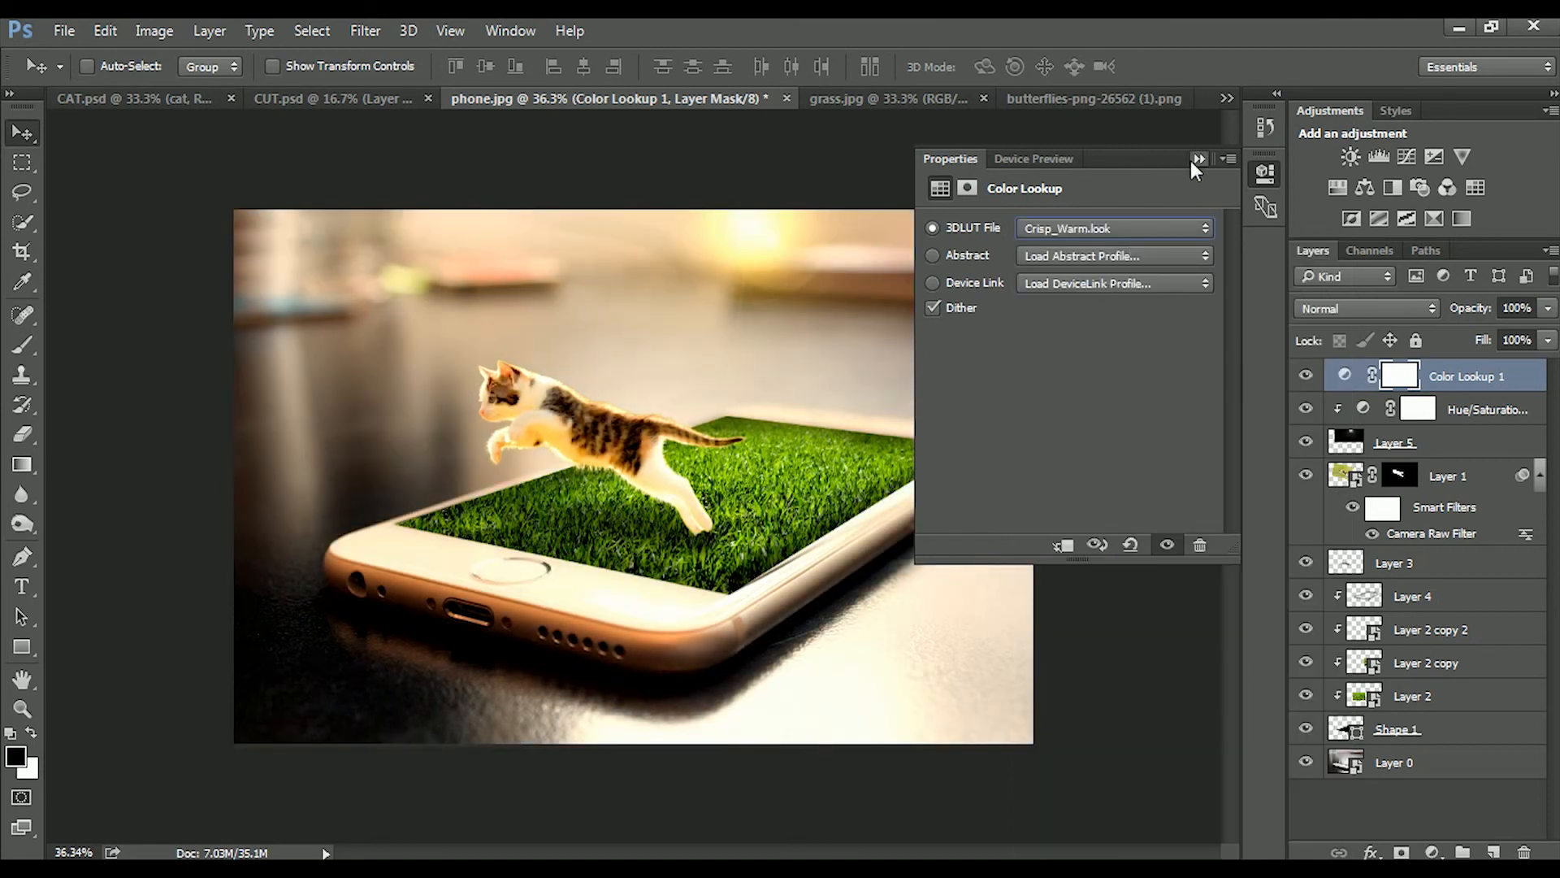
click(1198, 159)
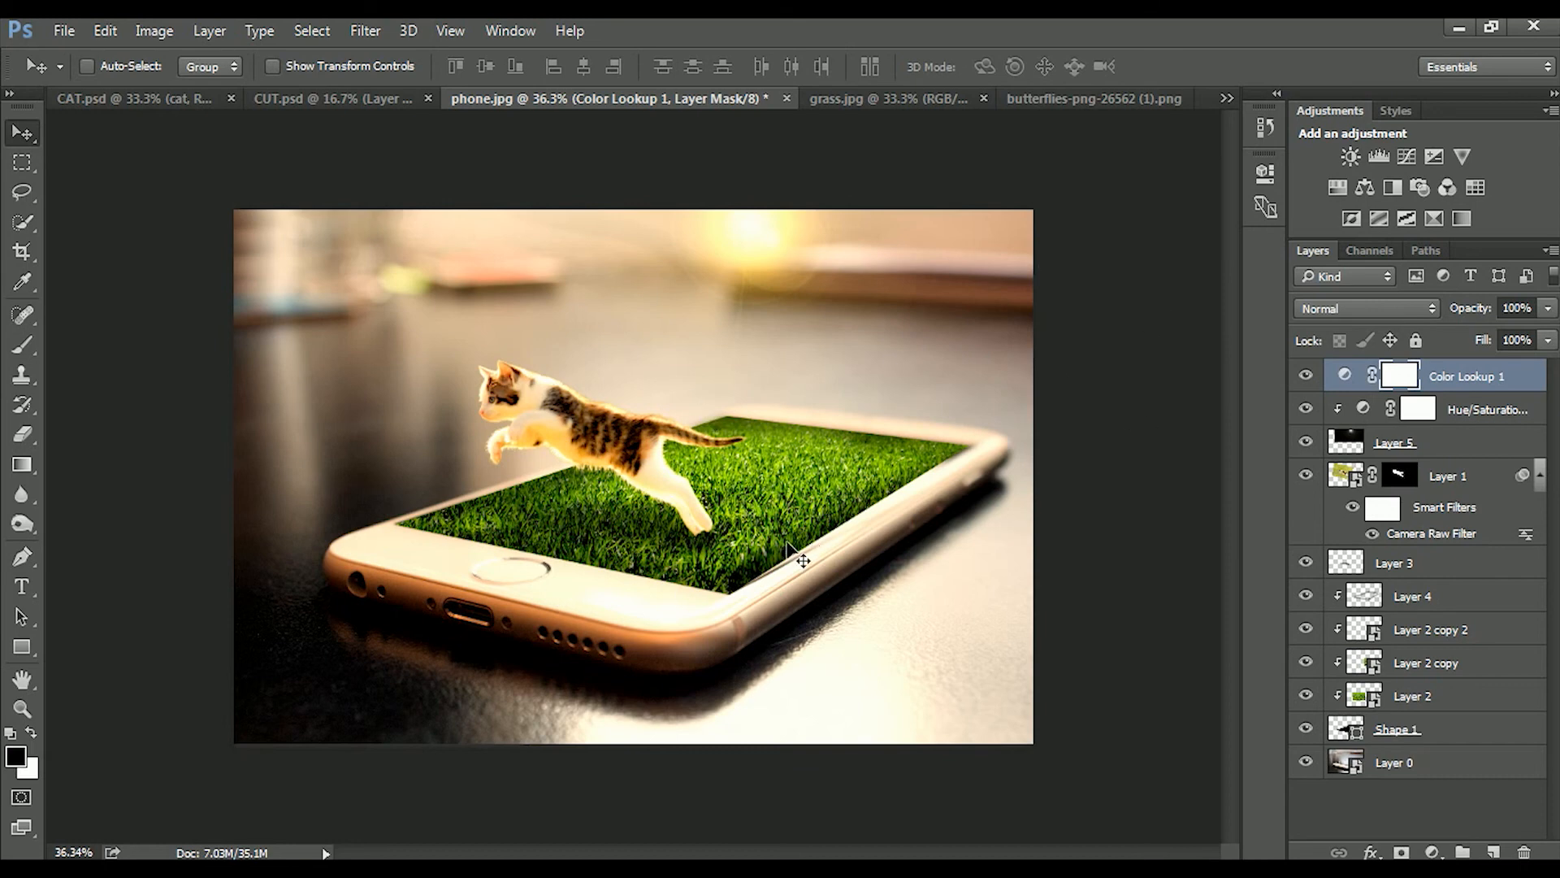
Open the opacity control of the Color Lookup adjustment layer.
key(ctrl+plus)
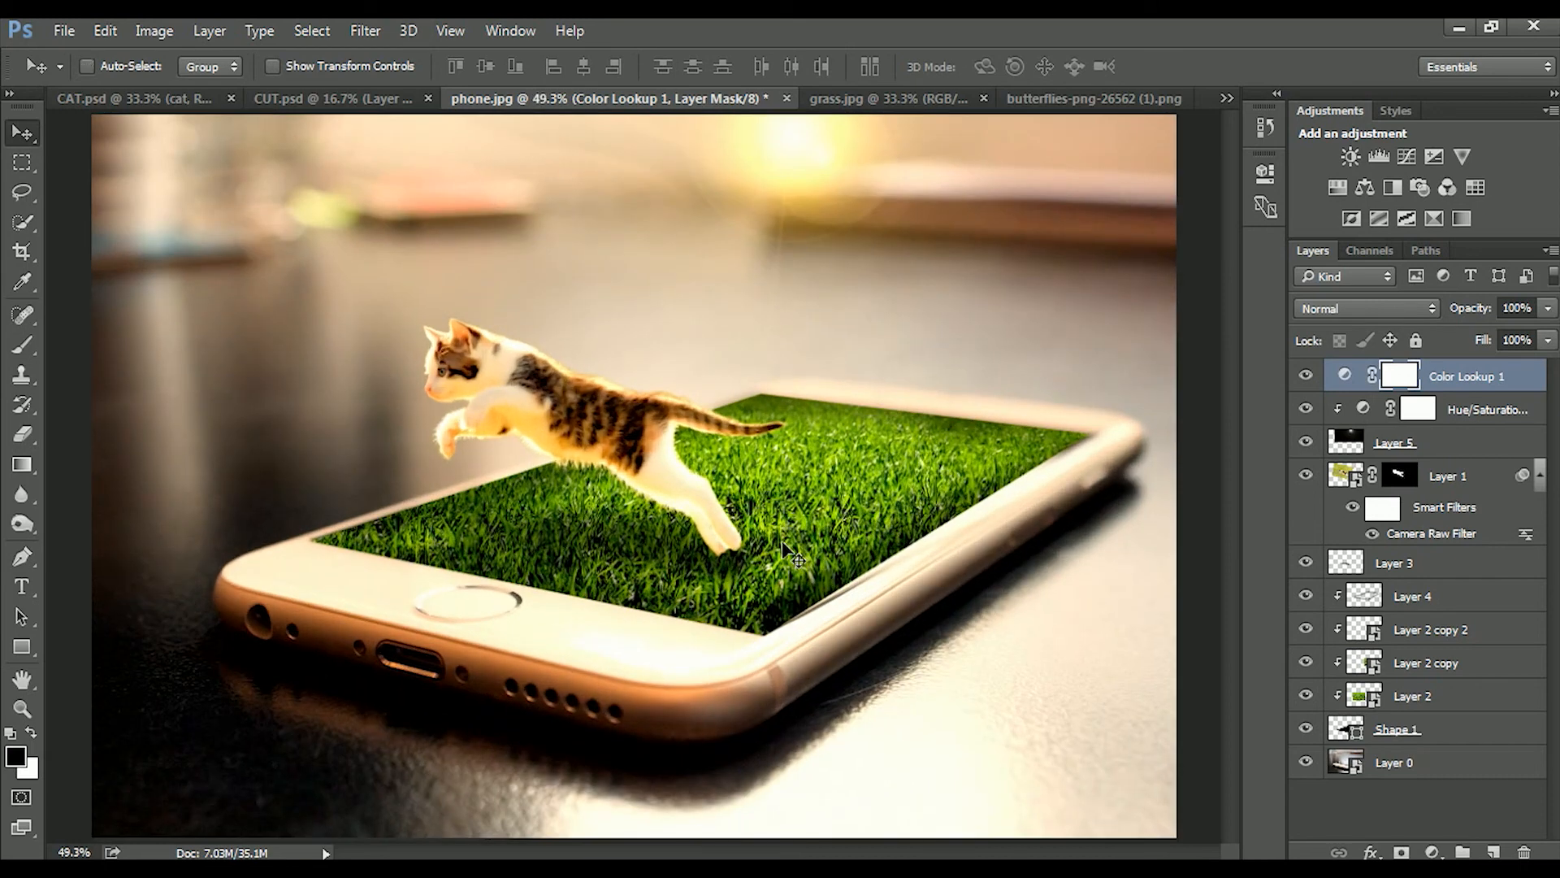
click(1548, 309)
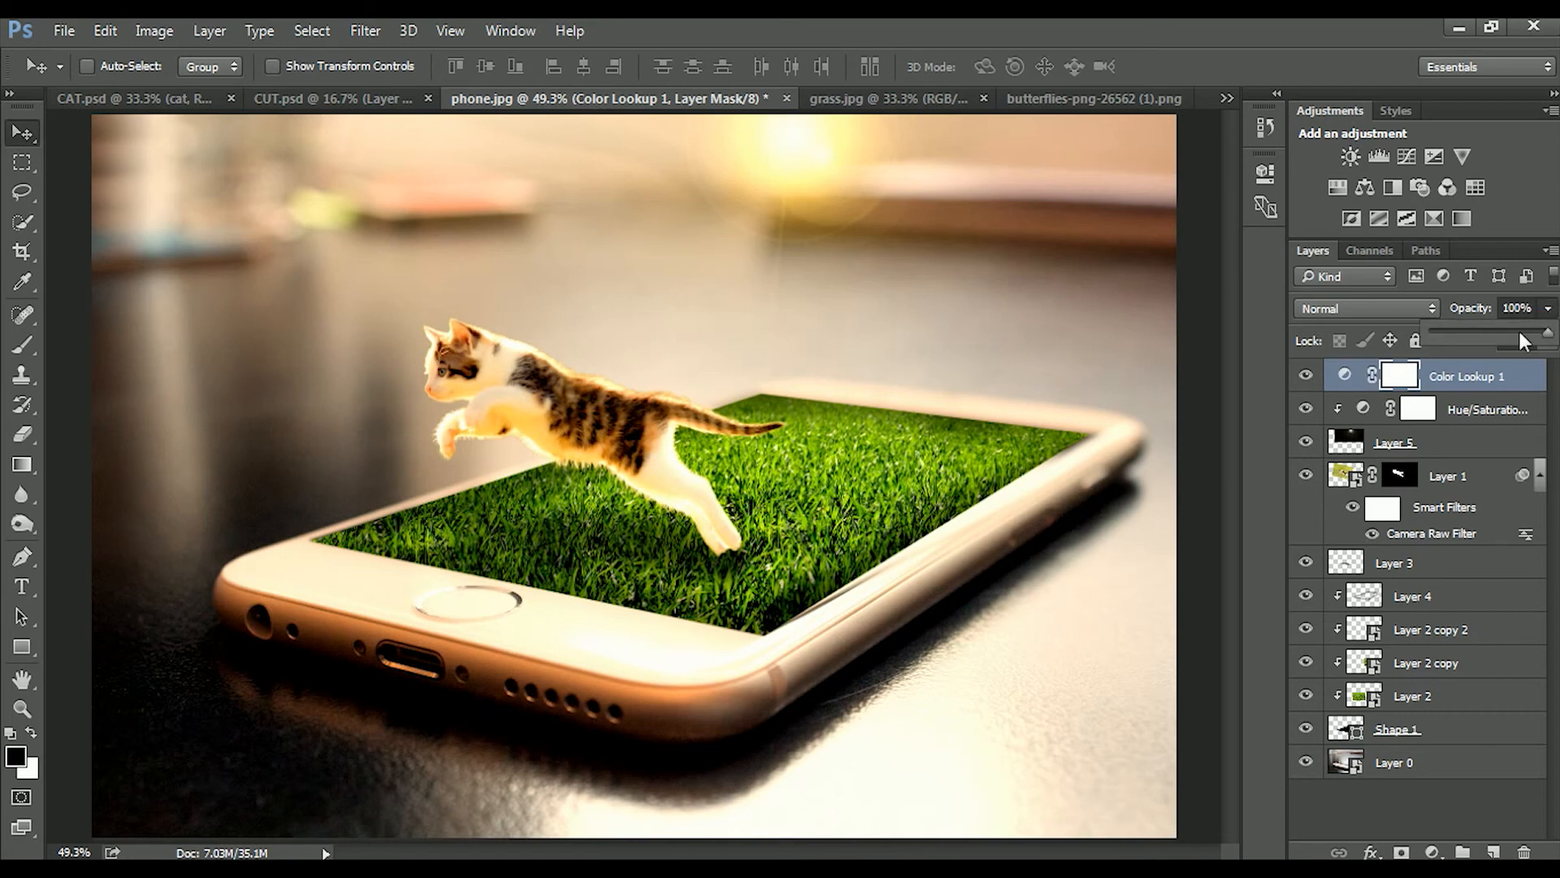